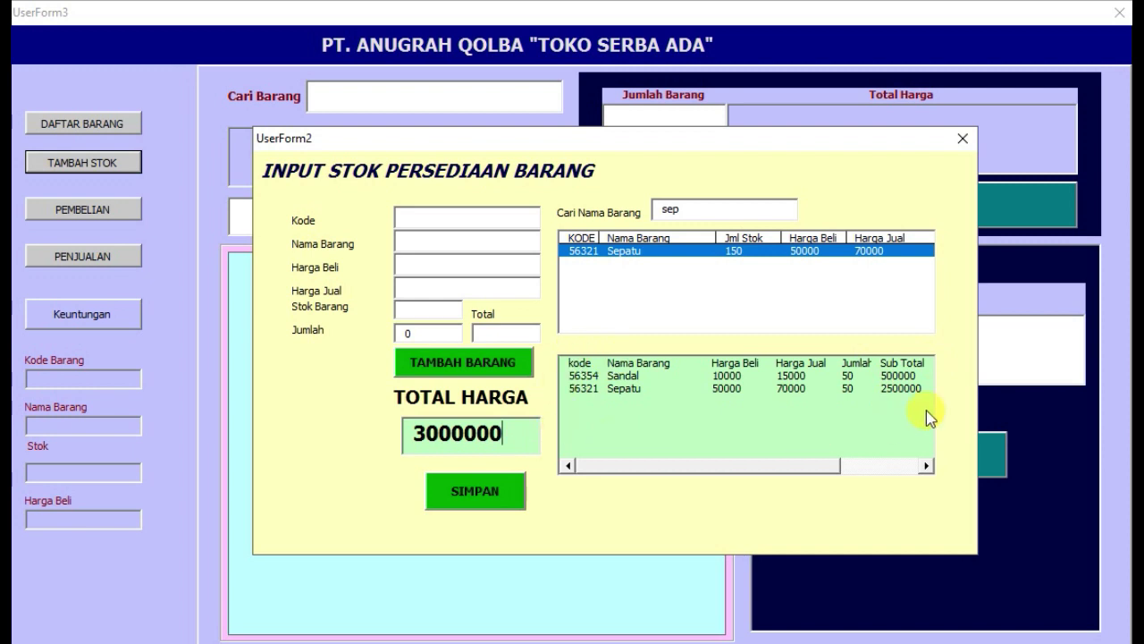
Step: Inspect the Sandal (500000) and Sepatu (2500000) rows and the 3000000 total value
click(625, 376)
click(625, 388)
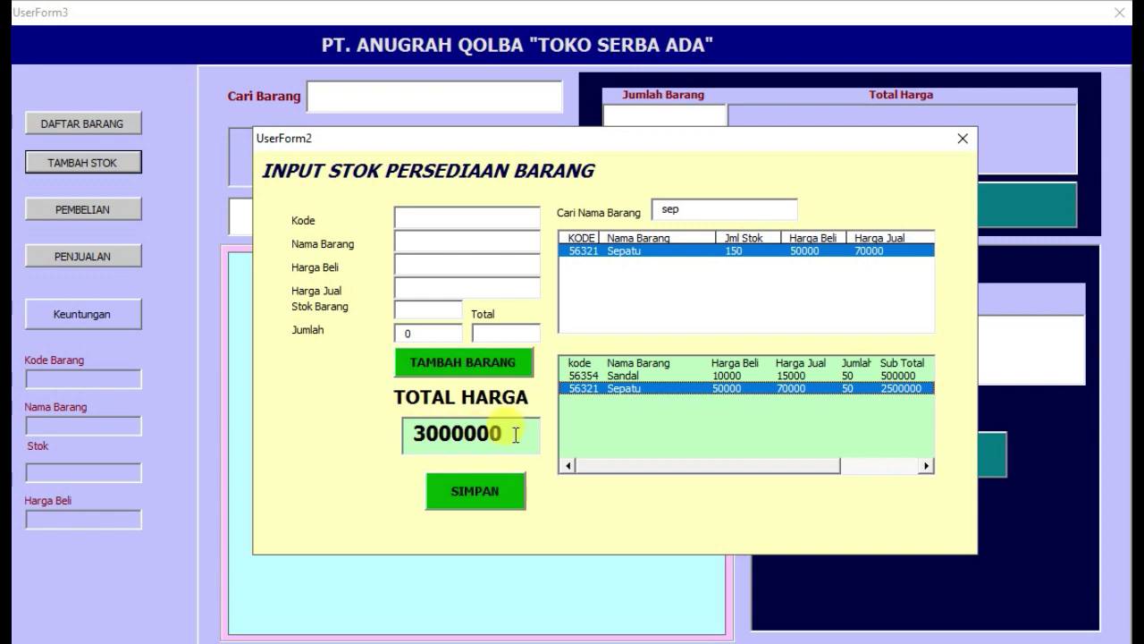
drag(535, 434, 393, 435)
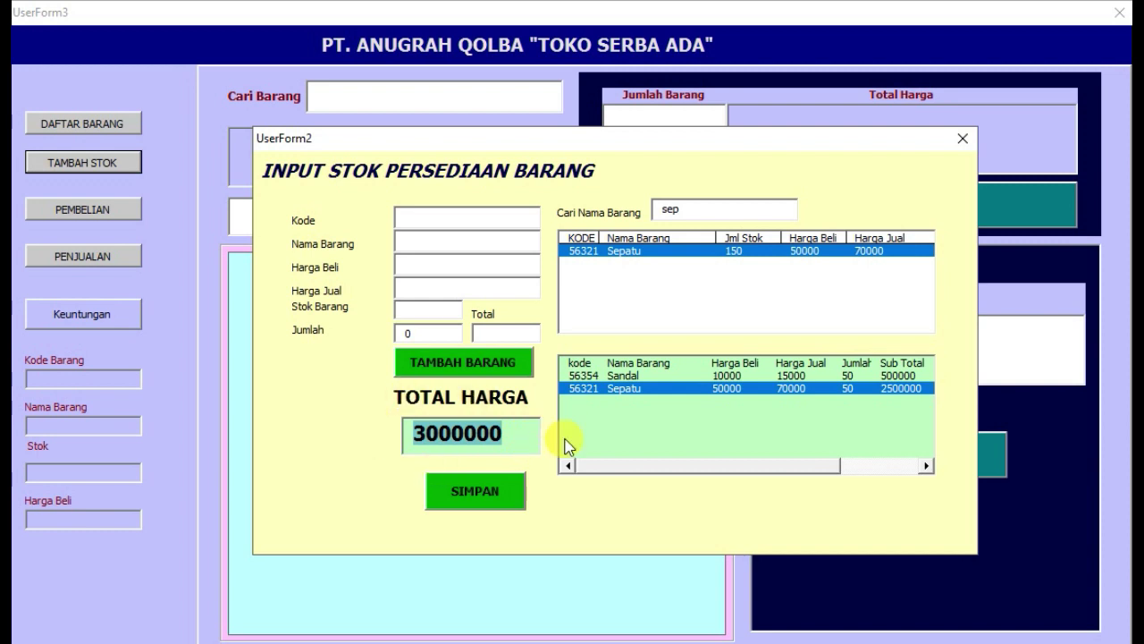
click(904, 377)
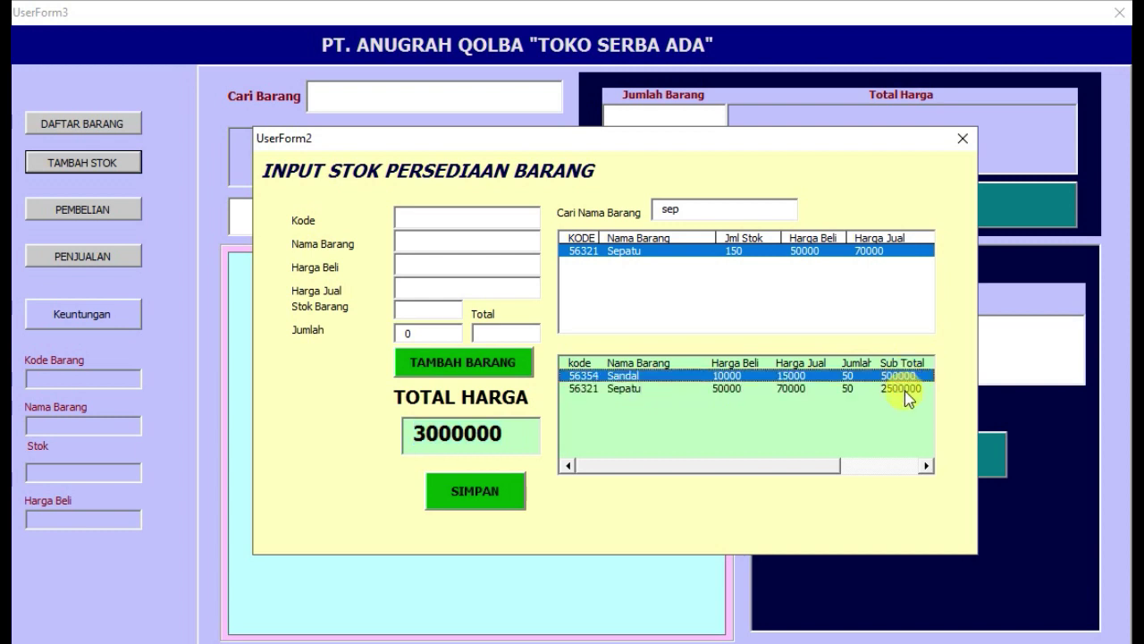
click(904, 390)
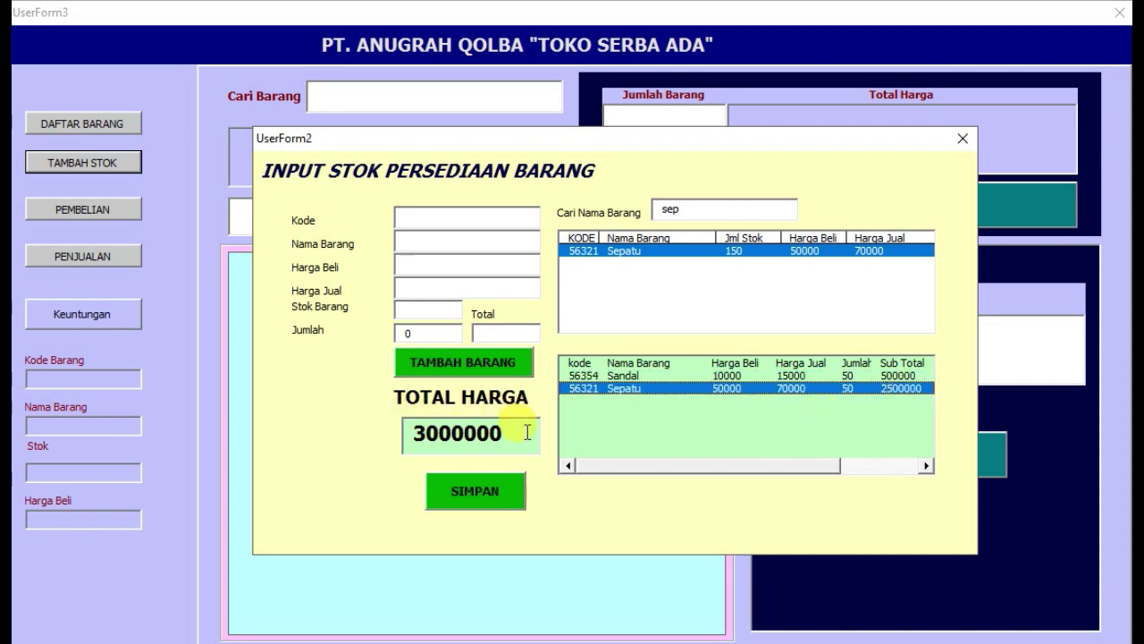
double_click(414, 435)
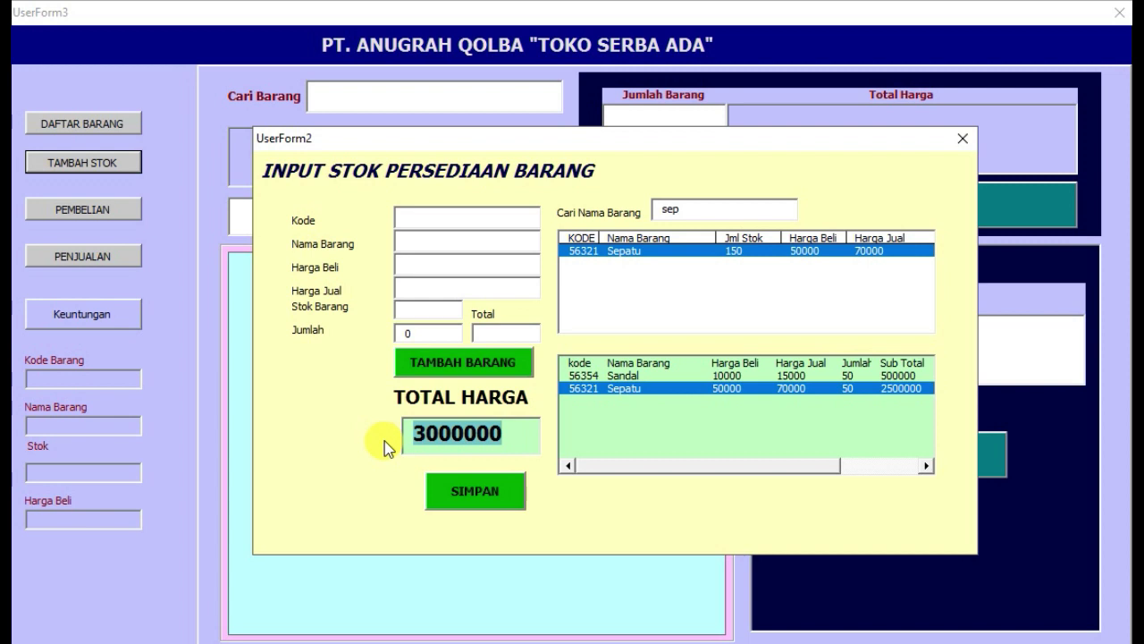
drag(413, 434, 529, 429)
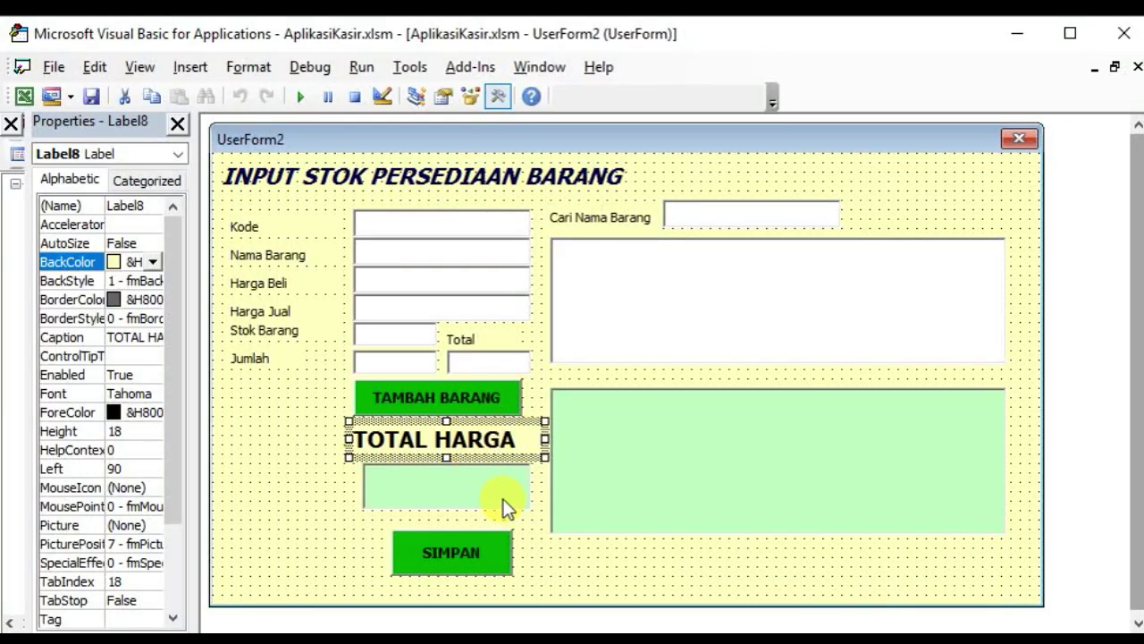
Step: Select the tb_Total box, the added-items list and the form, then open the form's code
click(488, 488)
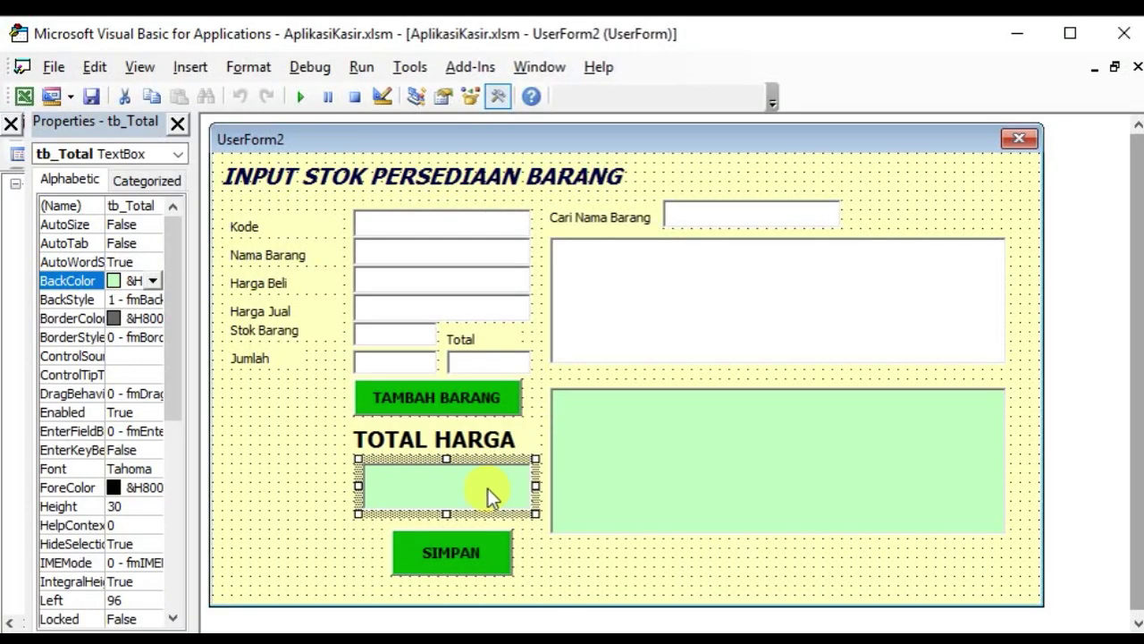
click(722, 470)
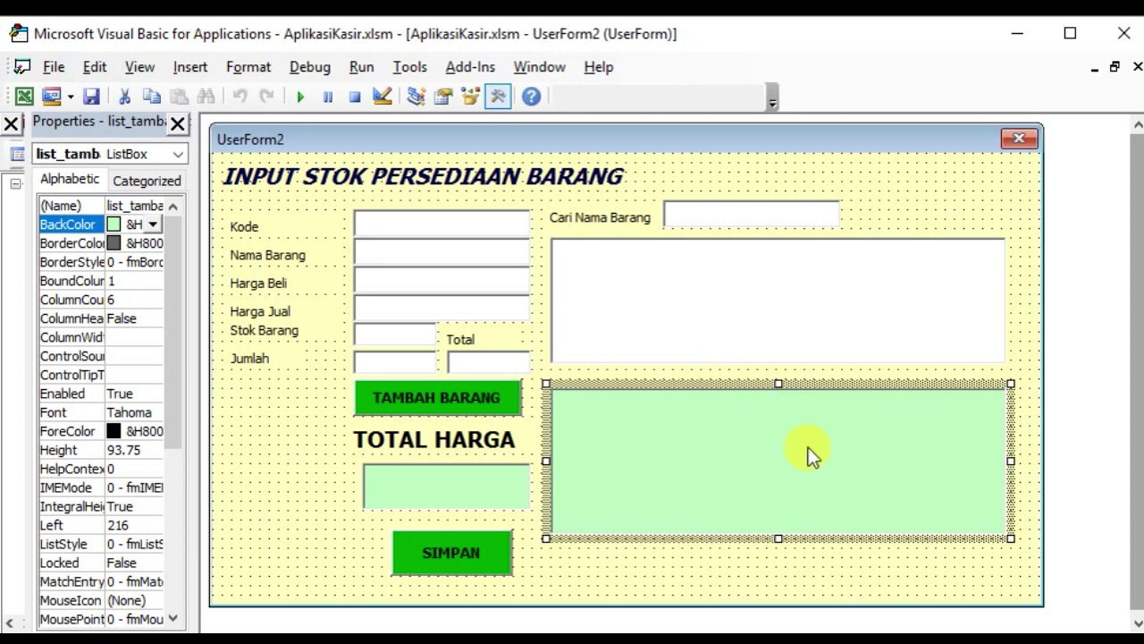
click(601, 565)
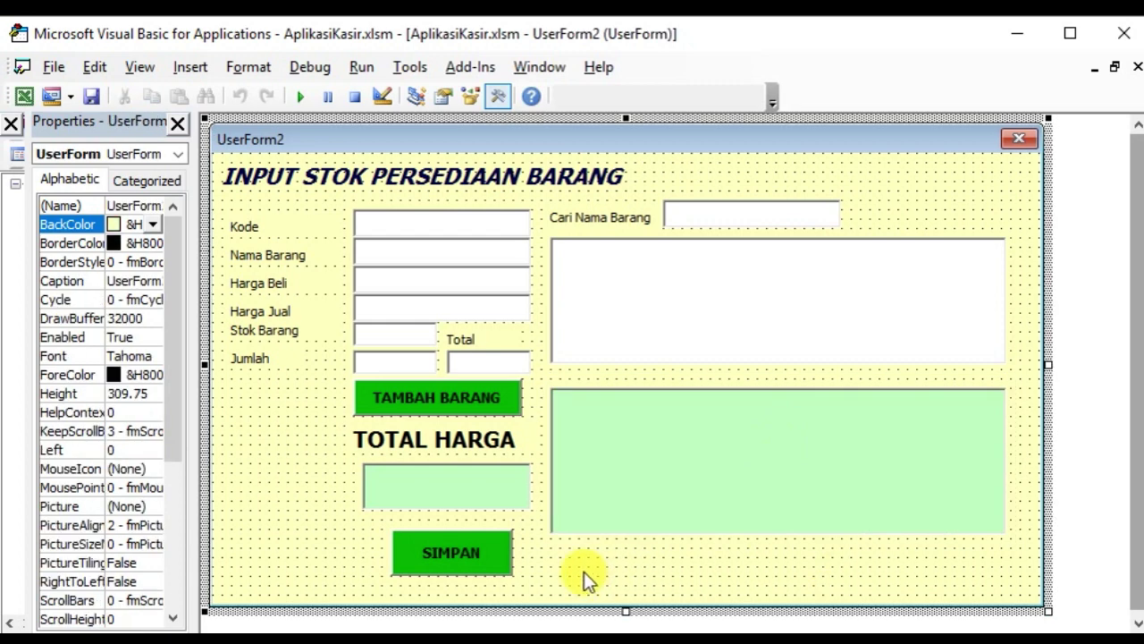
double_click(658, 578)
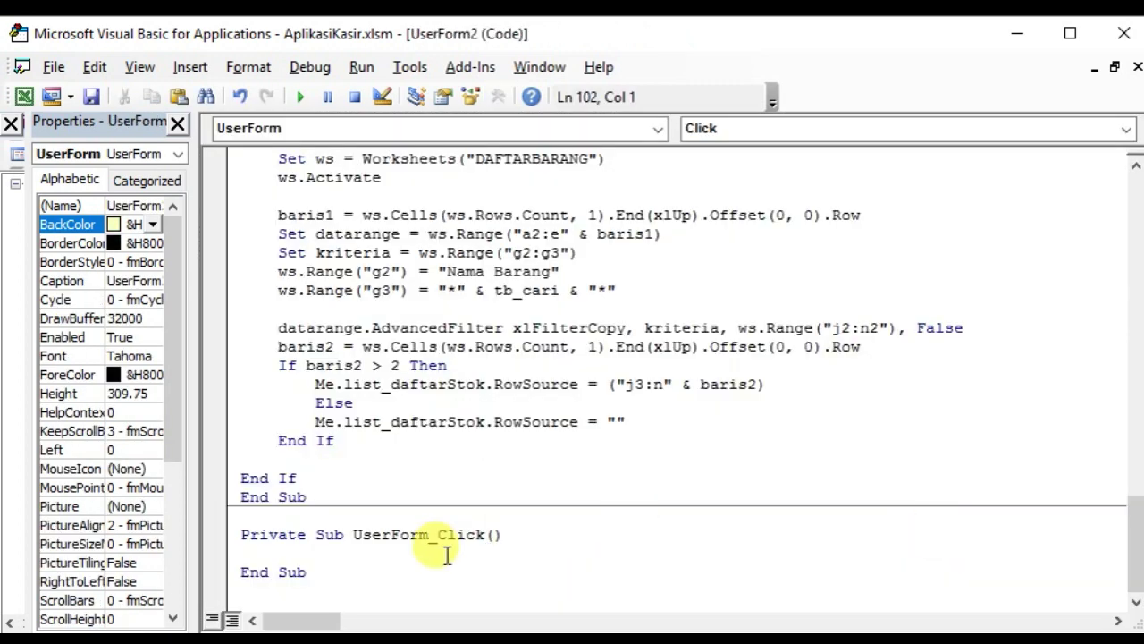
Step: Delete the empty UserForm_Click procedure and declare a new Sub hitung
drag(349, 579, 225, 510)
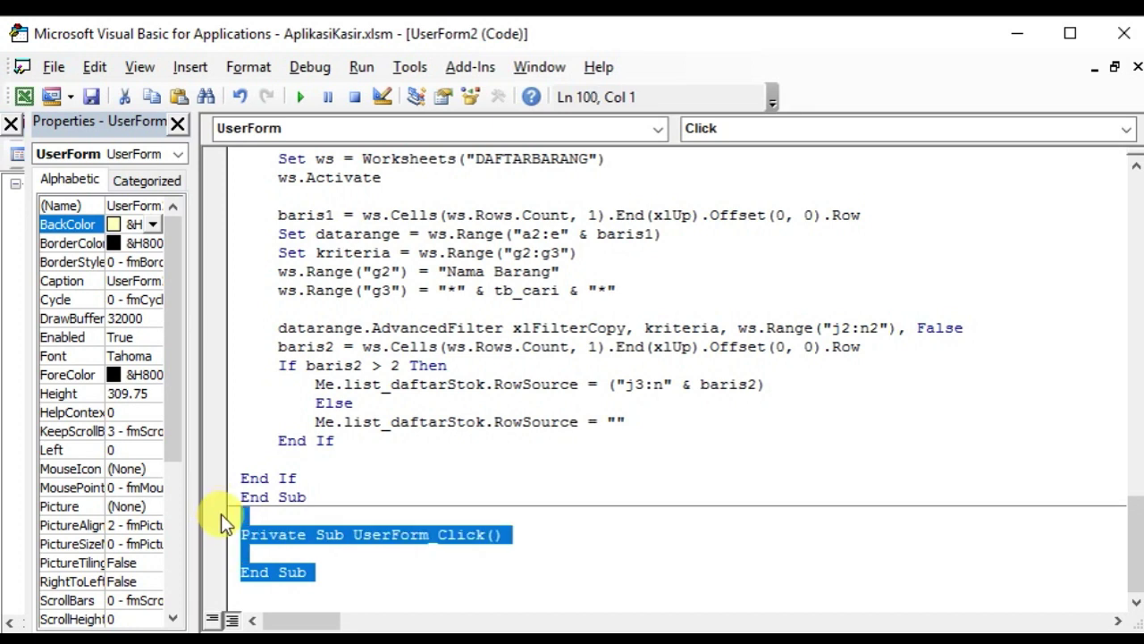
key(Delete)
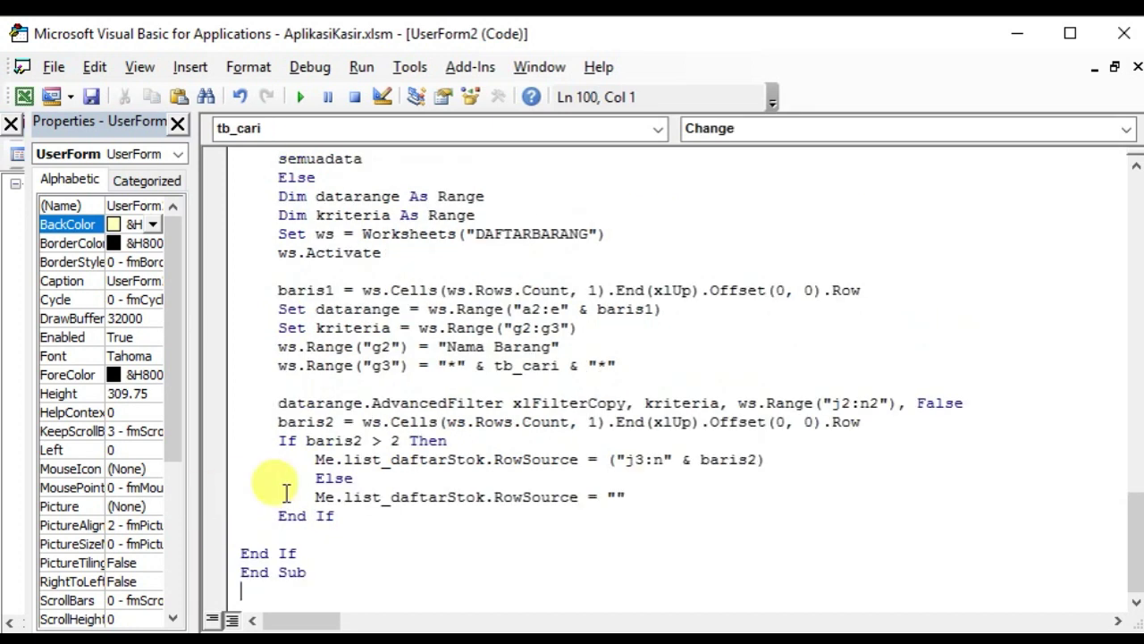
key(Return)
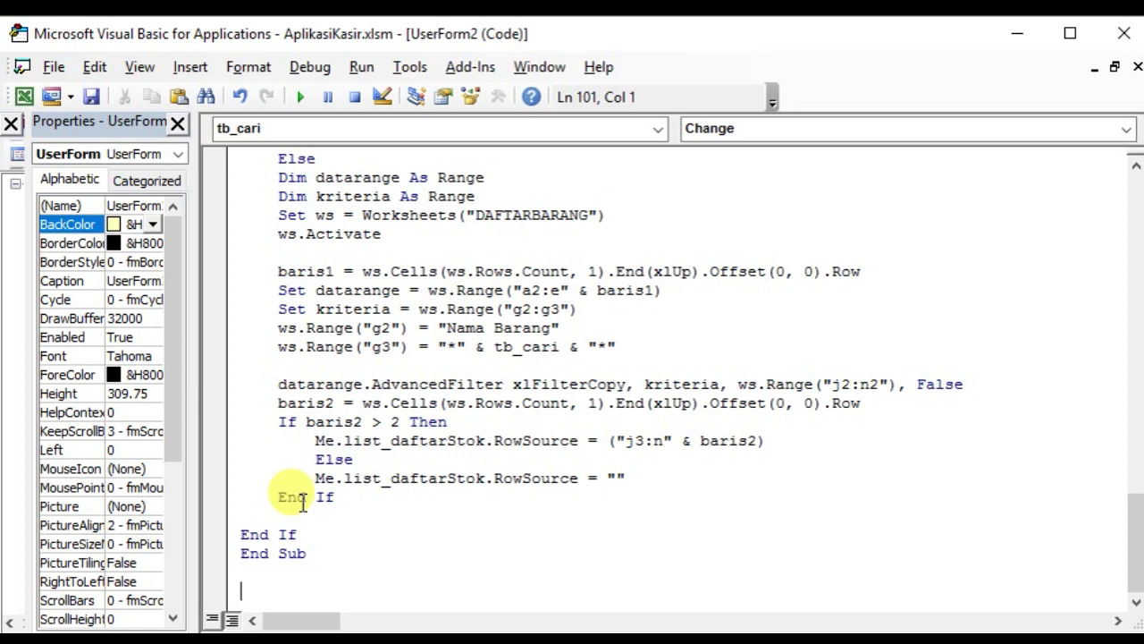
text(sub )
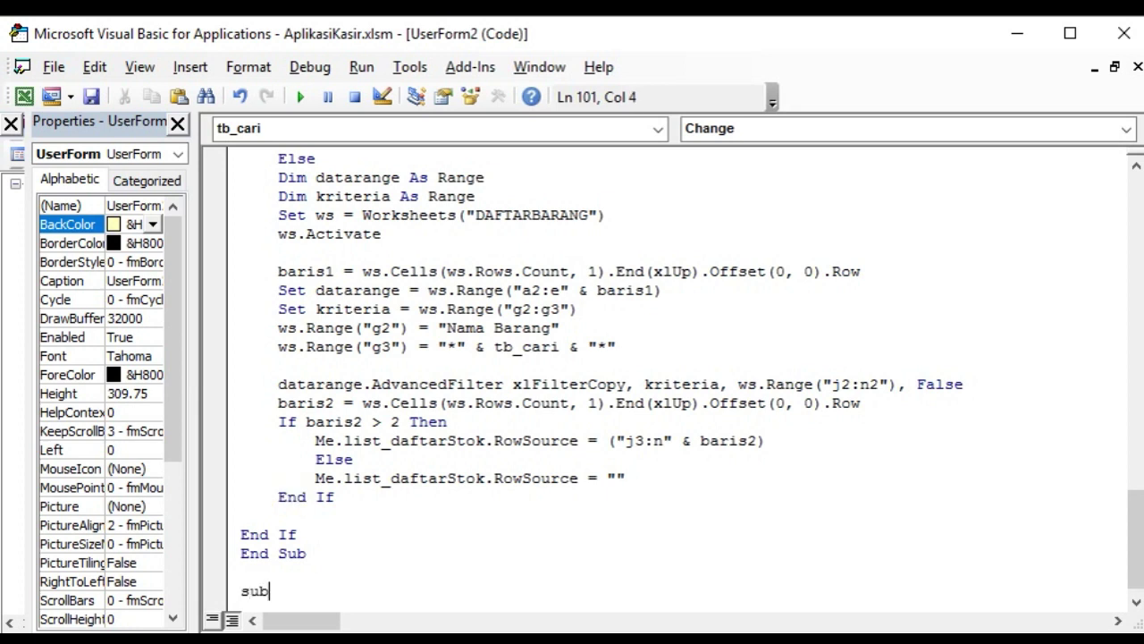
text(hitung)
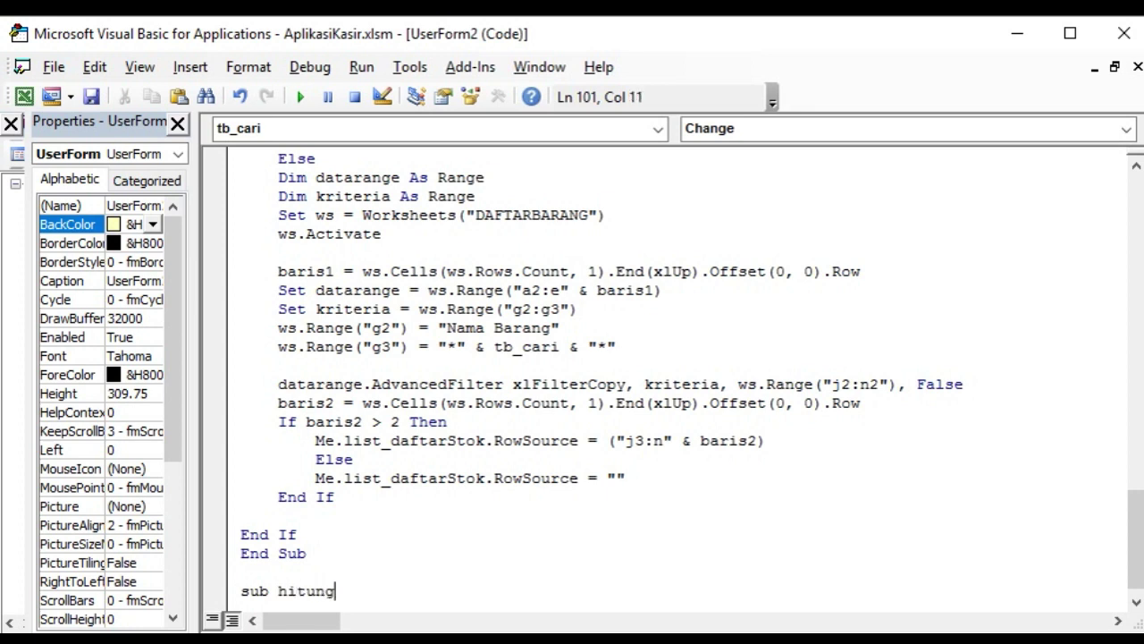
key(Return)
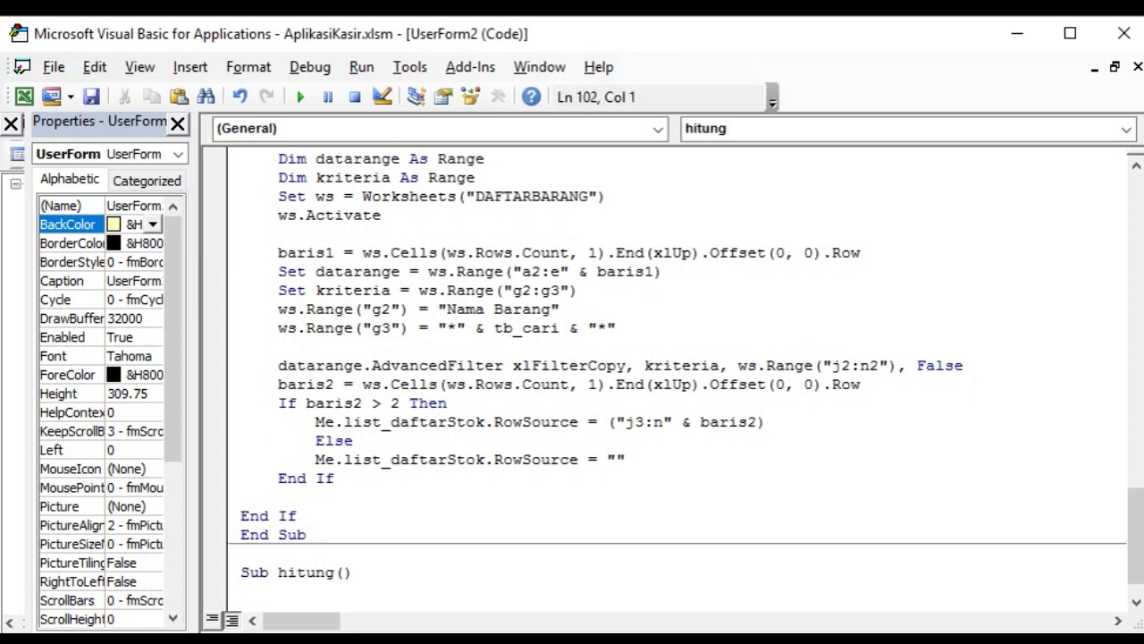
Step: Move the hitung procedure to the top of the module, above semuadata
scroll(449, 433, down, 1)
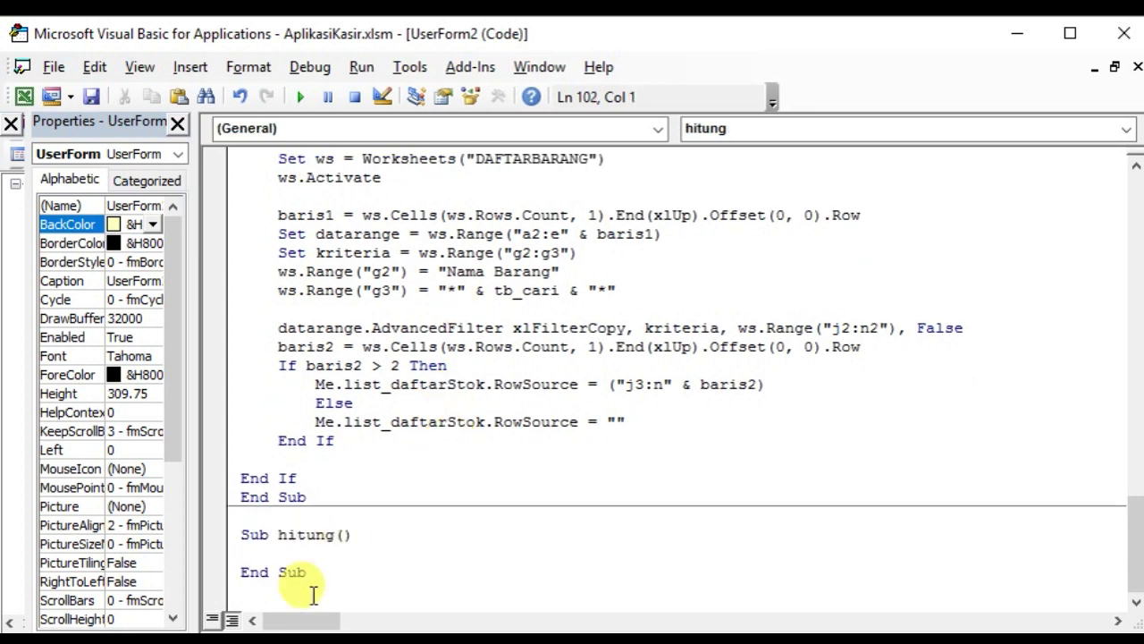
drag(308, 575, 211, 515)
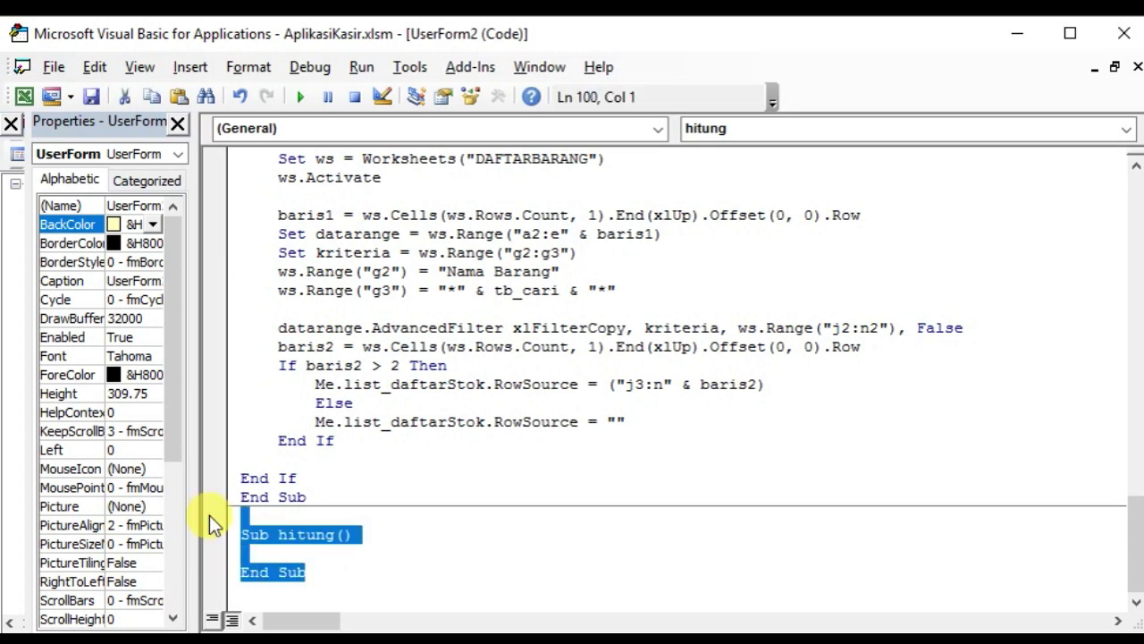
key(Delete)
scroll(324, 378, up, 15)
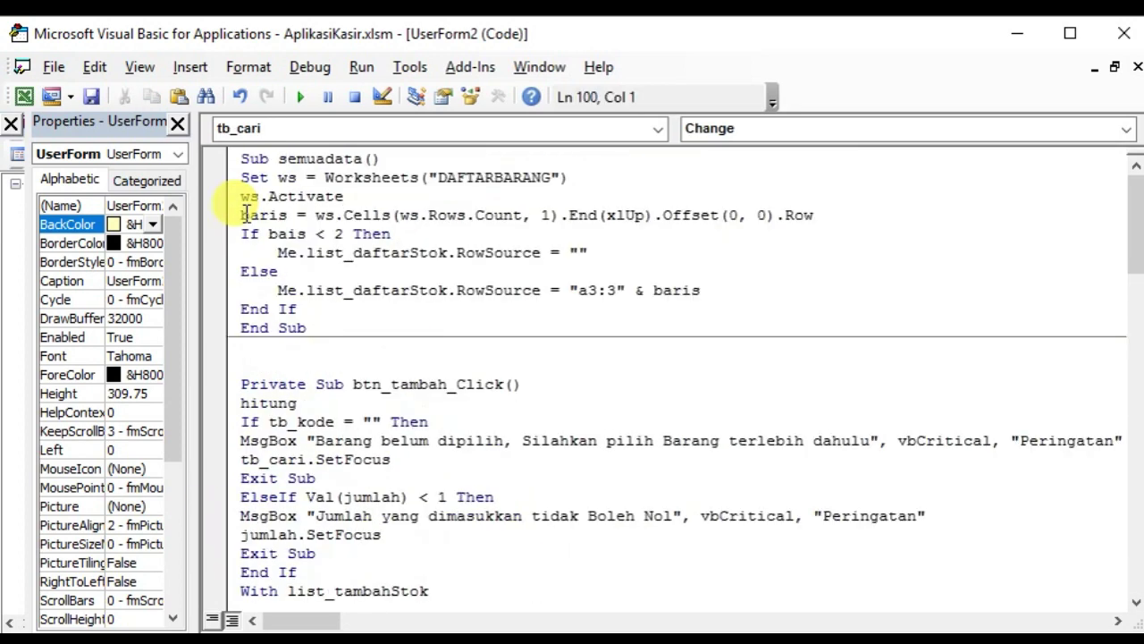
click(243, 159)
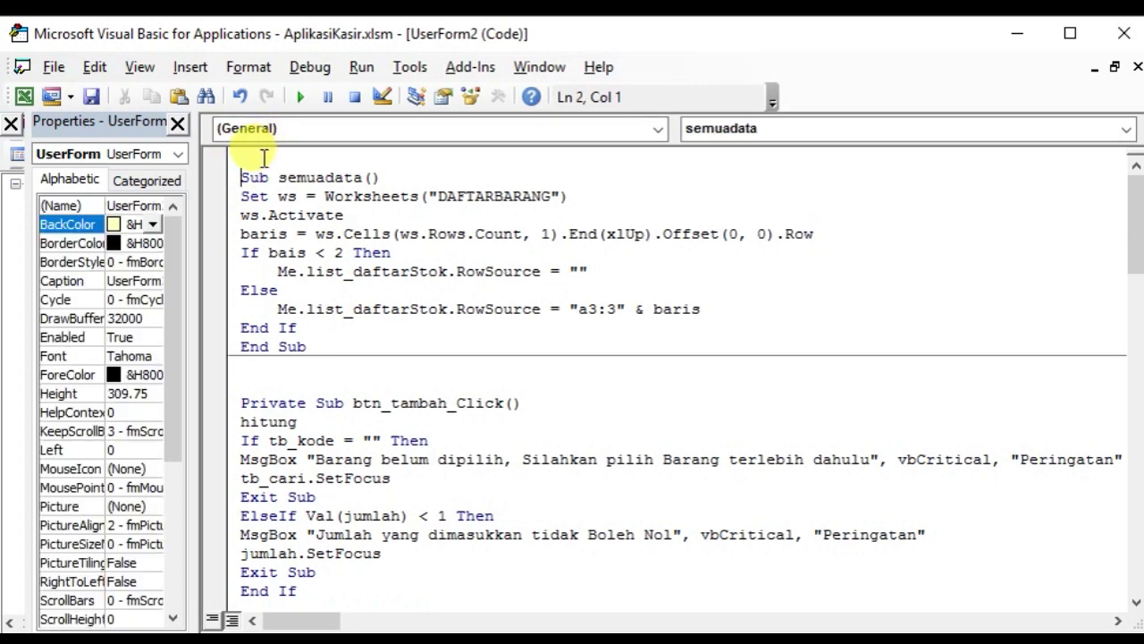
click(264, 158)
text(Sub hitung()  End Sub)
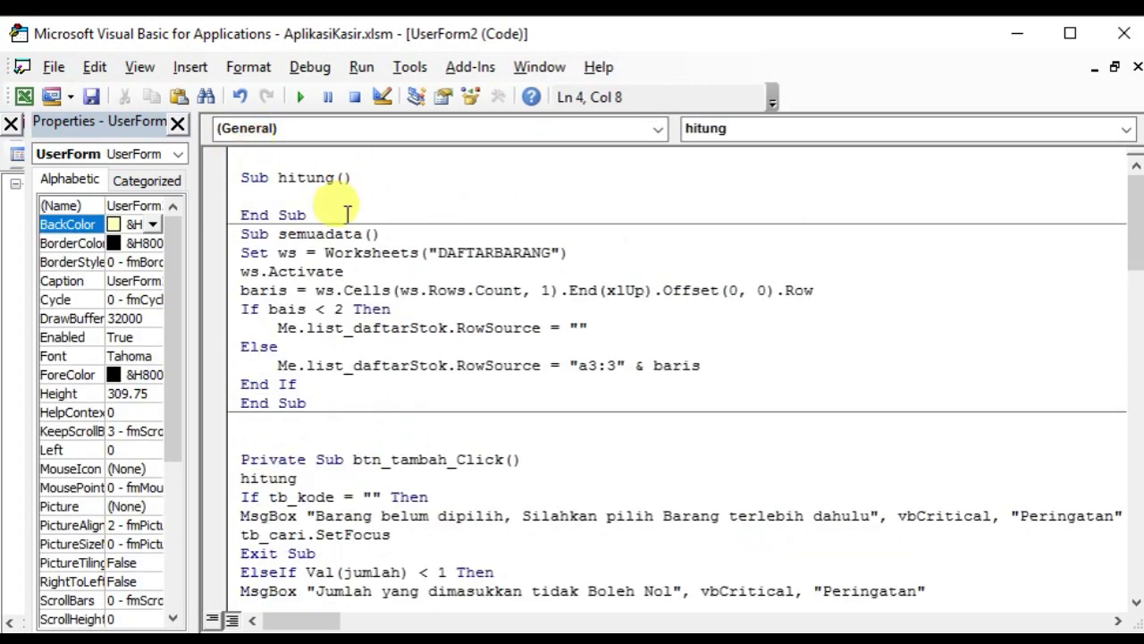
Step: Make On Error Resume Next the first line of hitung
click(268, 195)
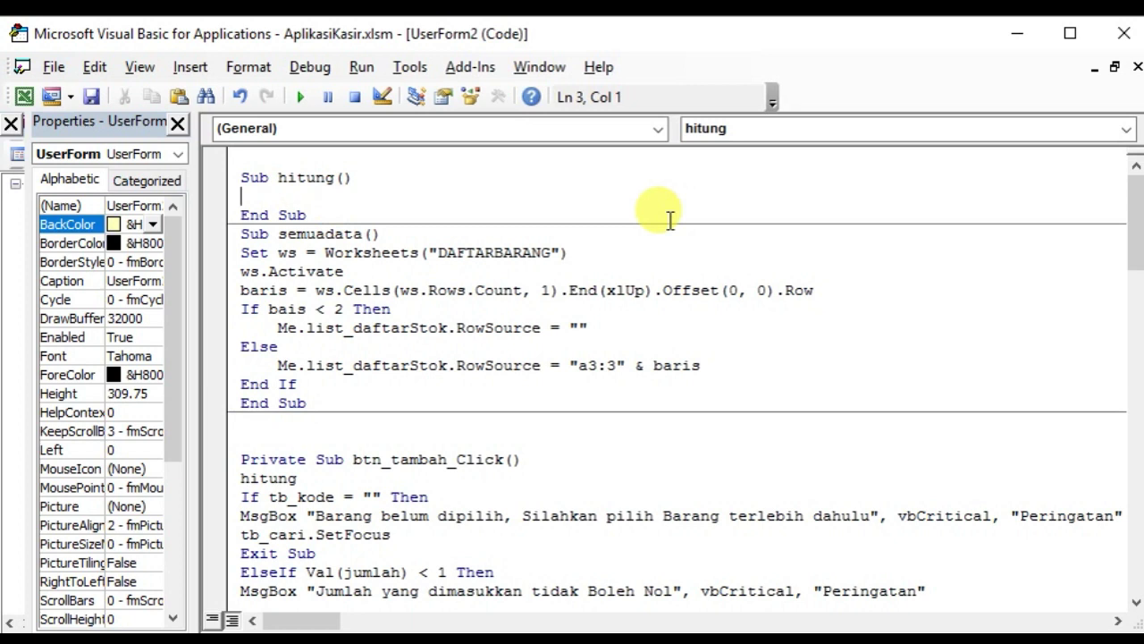
text(on )
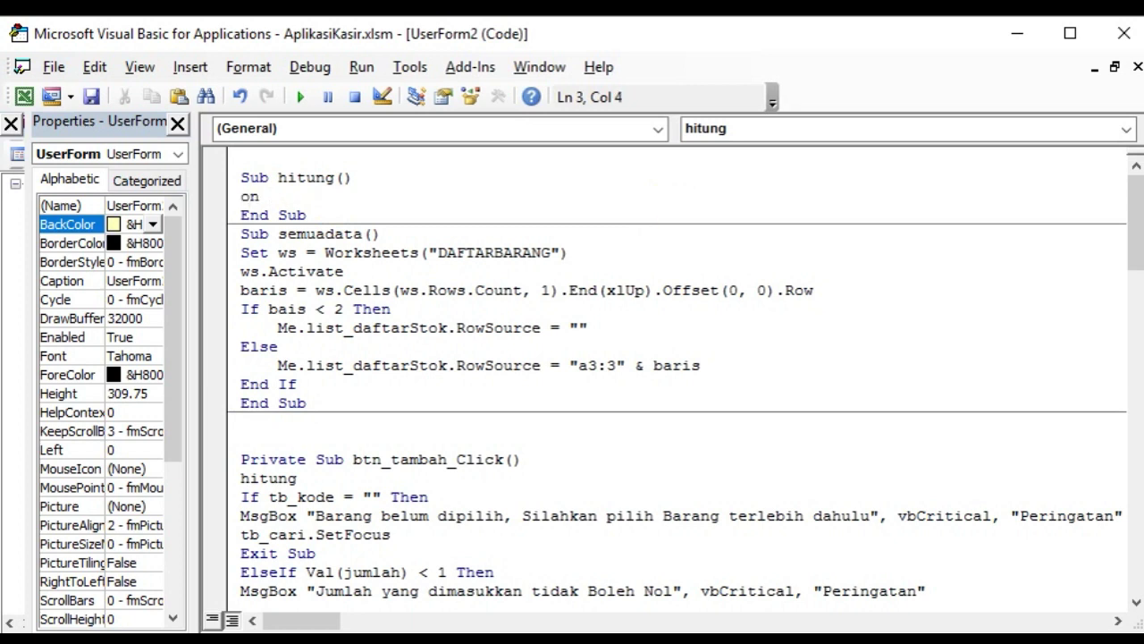
text(r)
key(BackSpace)
text(e)
text(rror s)
text(esume nes)
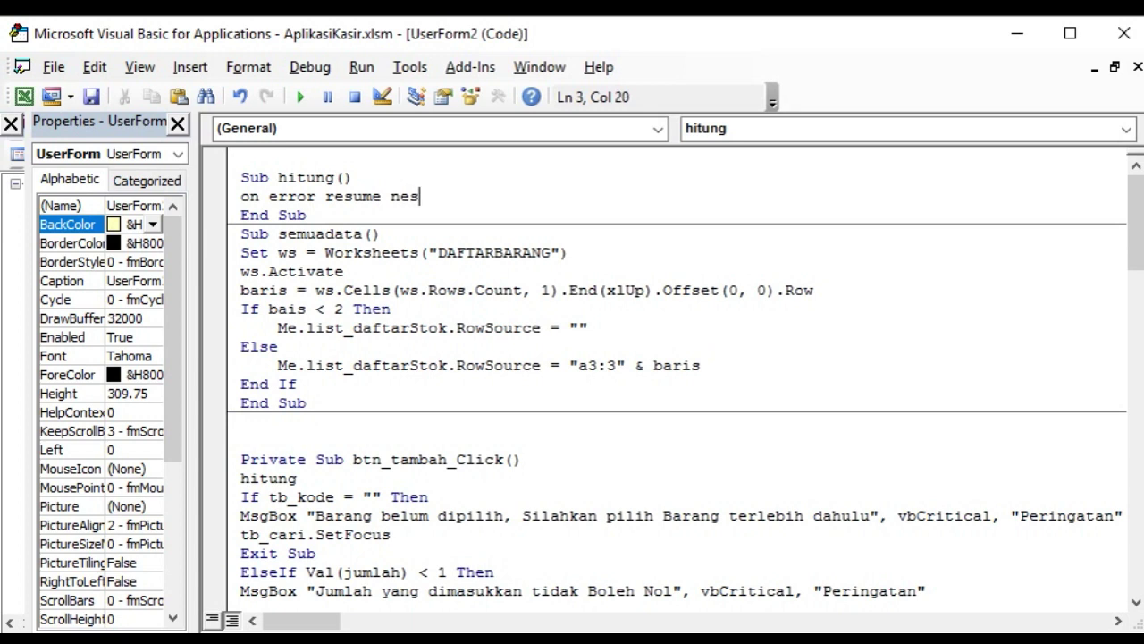
key(BackSpace)
text(xt)
key(Return)
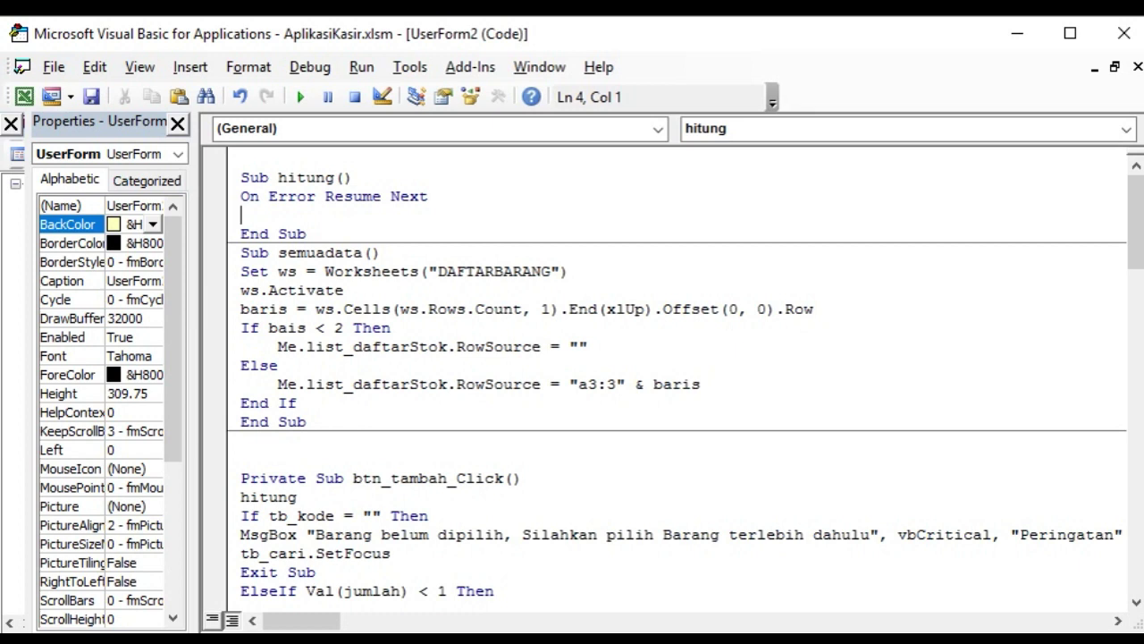
Step: Add total = 0 and begin the loop line with For i = 0
text(t)
text(oto)
key(BackSpace)
text(al )
text(= 0)
key(Return)
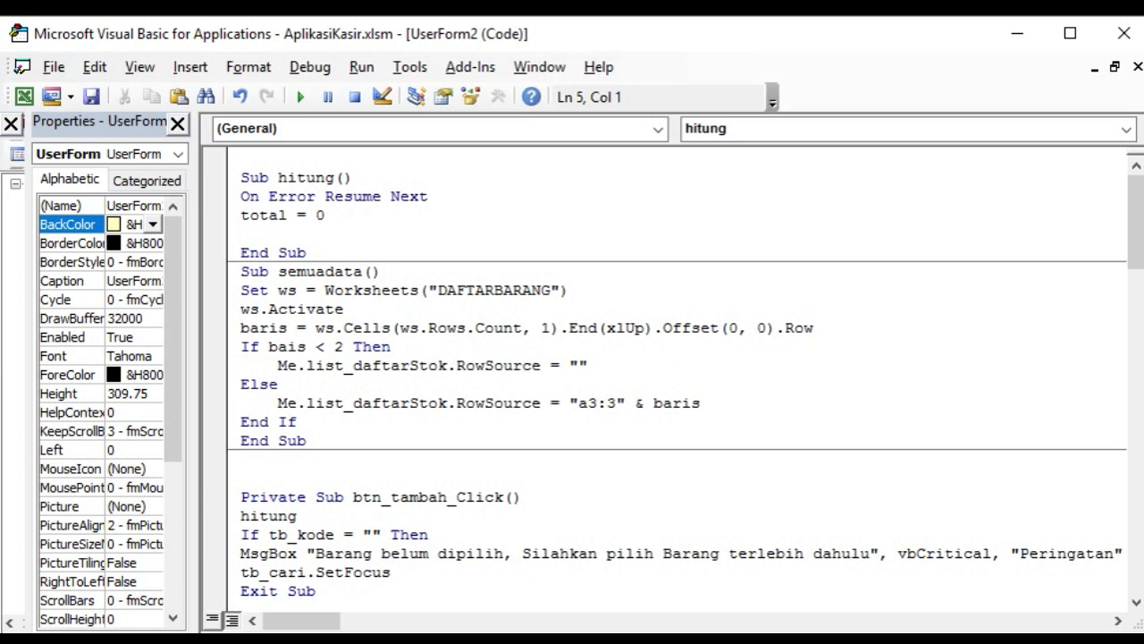
text(for)
text( i )
text(= )
text(0)
Step: Complete the loop header as For i = 1 To list_TambahStok.ListCount - 1
key(BackSpace)
text(1 )
text(t)
text(o list)
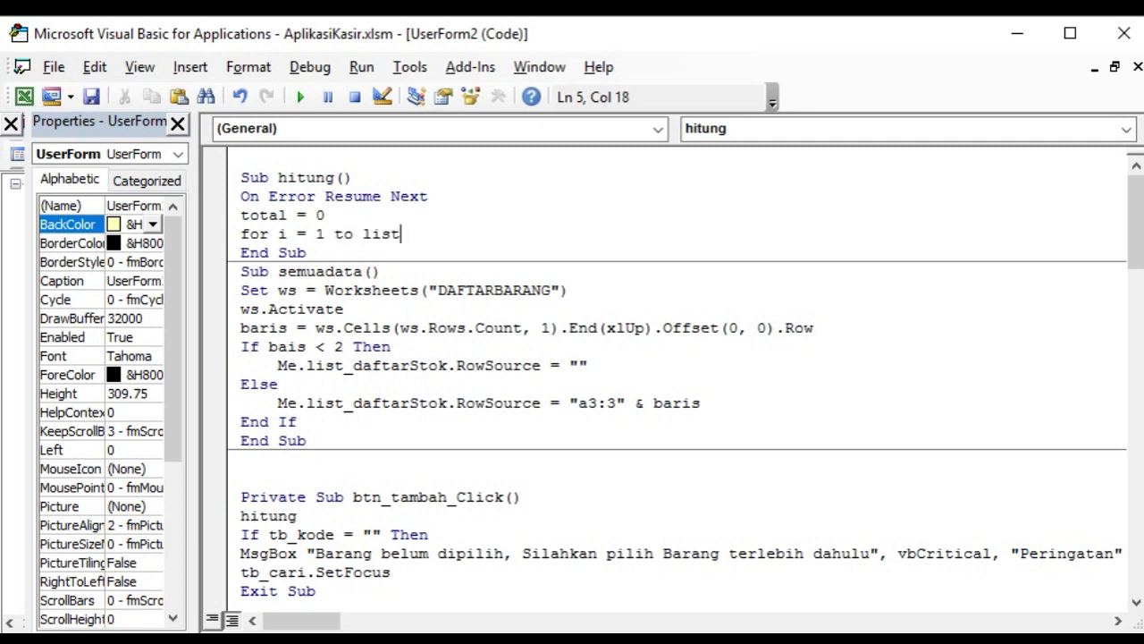
text(_)
text(Tam)
text(bah)
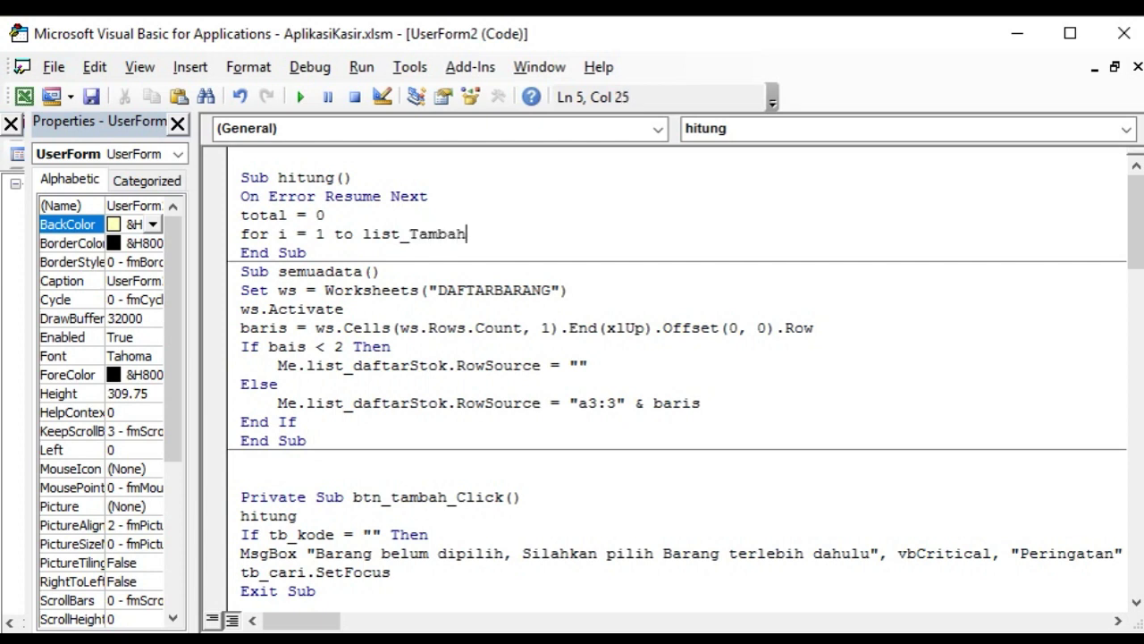
text(s)
text(tok)
text(.lis)
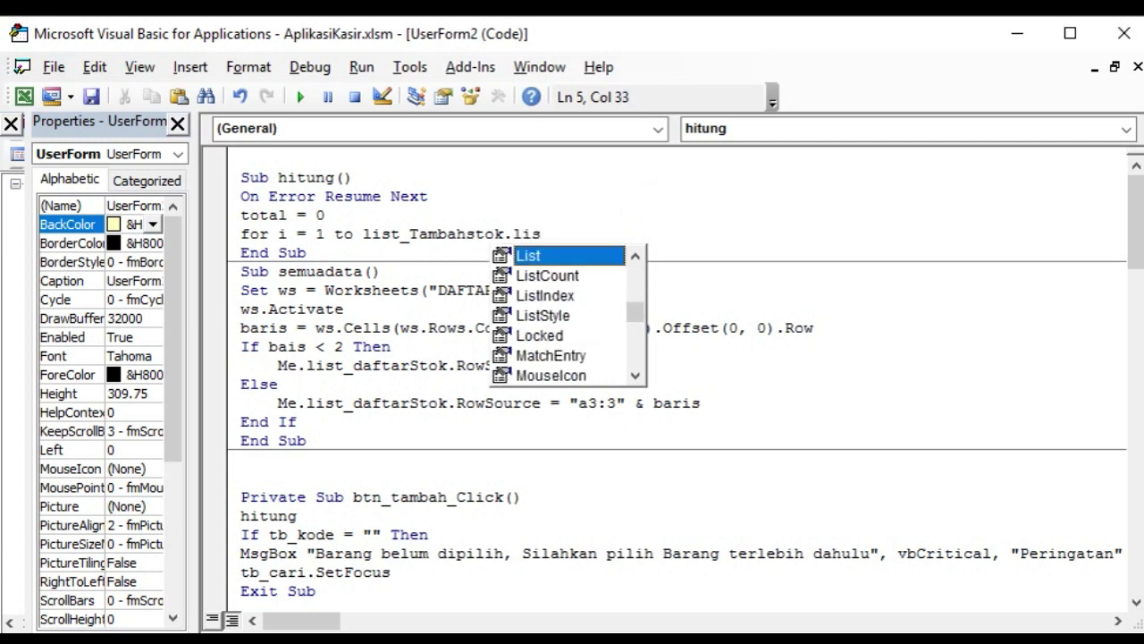
key(Tab)
text(c)
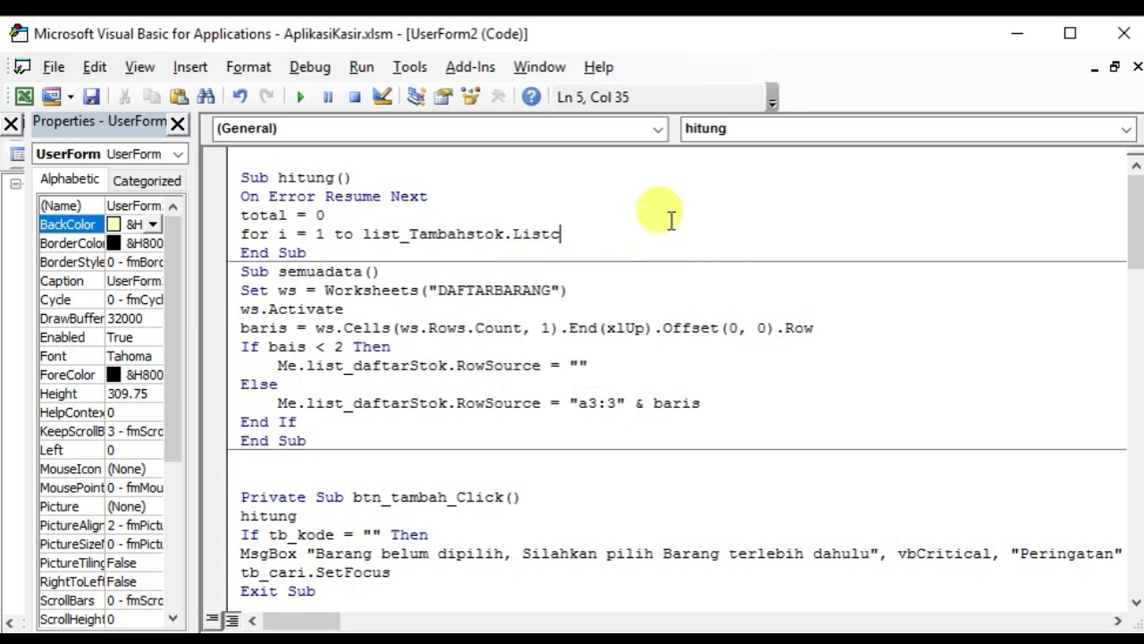
text(oun)
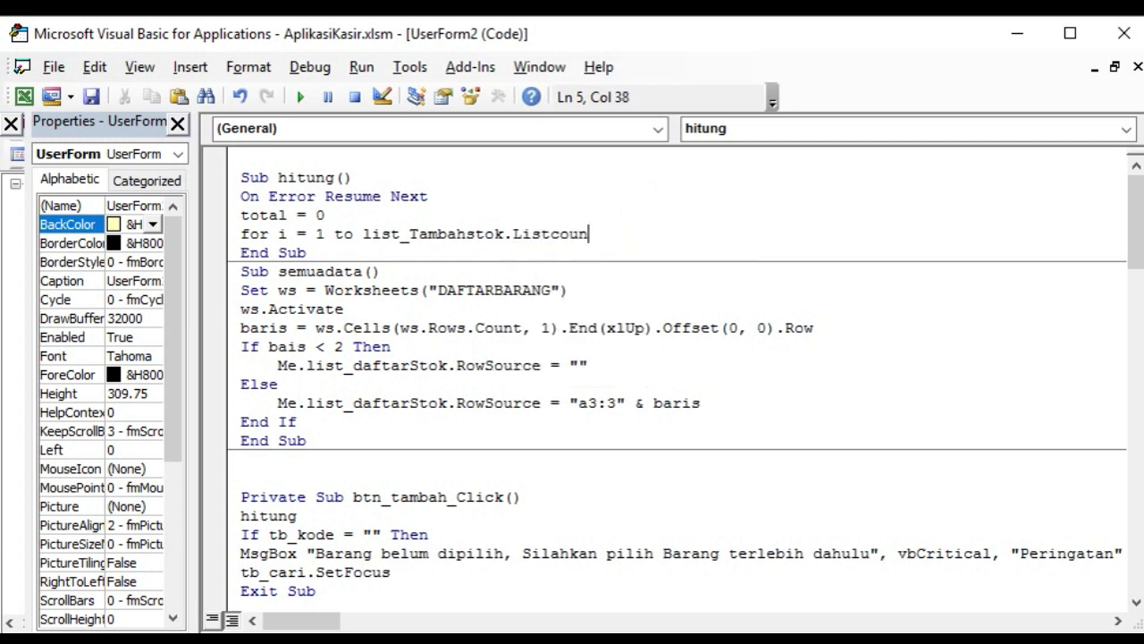
text(t-1)
key(Return)
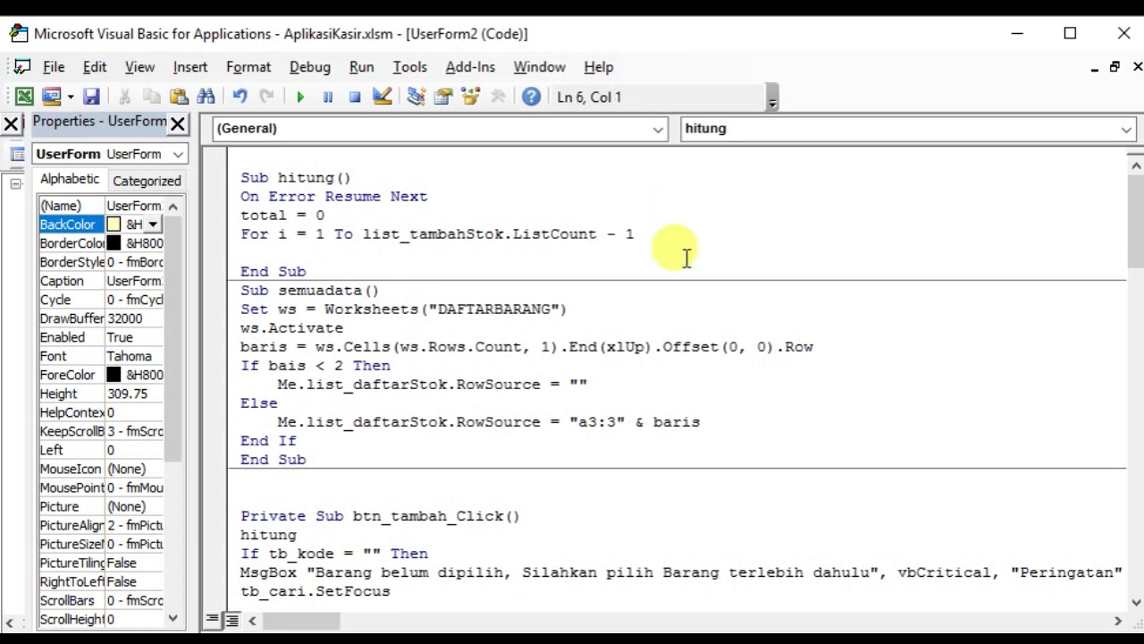
Step: Close the loop with Next and leave a blank line inside it
click(429, 233)
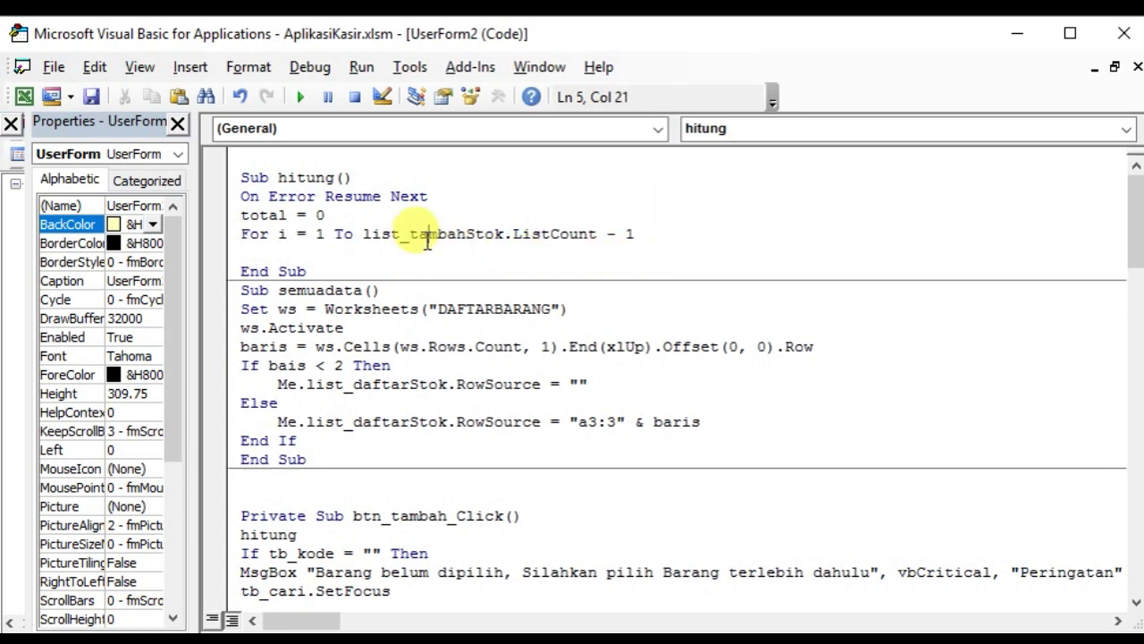
click(259, 233)
click(646, 234)
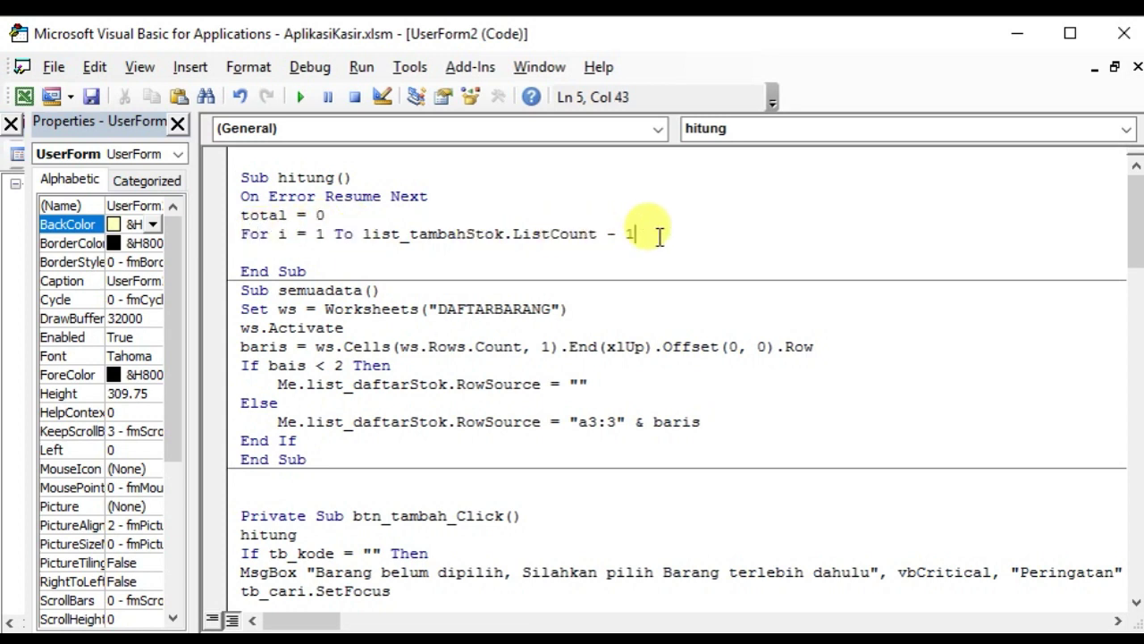
key(Return)
text(nes)
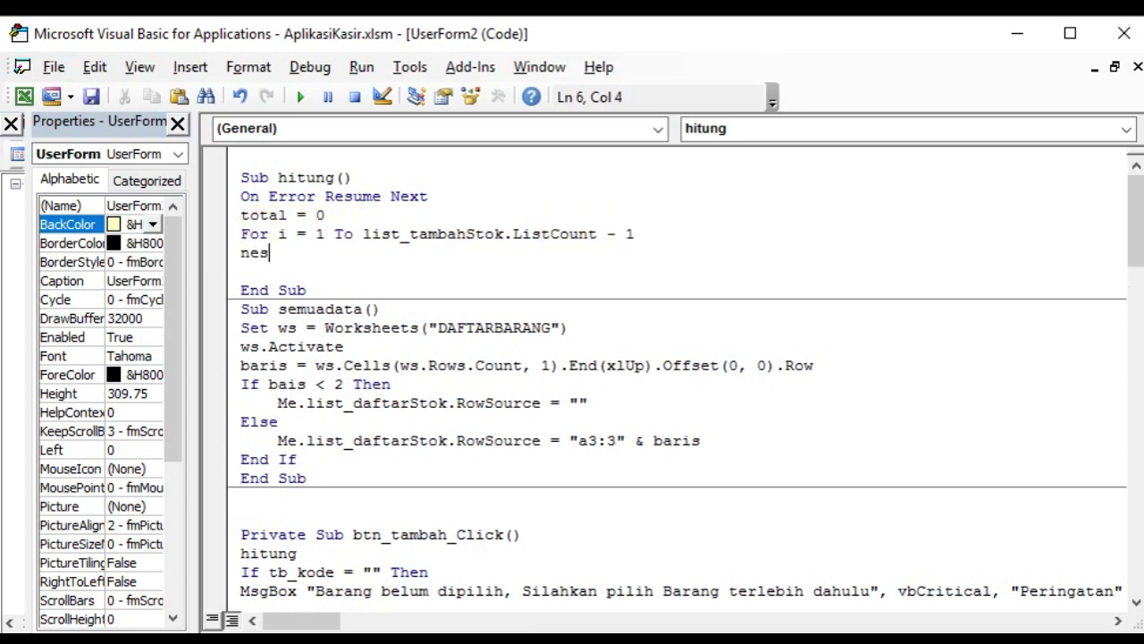
text(s)
key(BackSpace)
key(BackSpace)
text(x)
text(t)
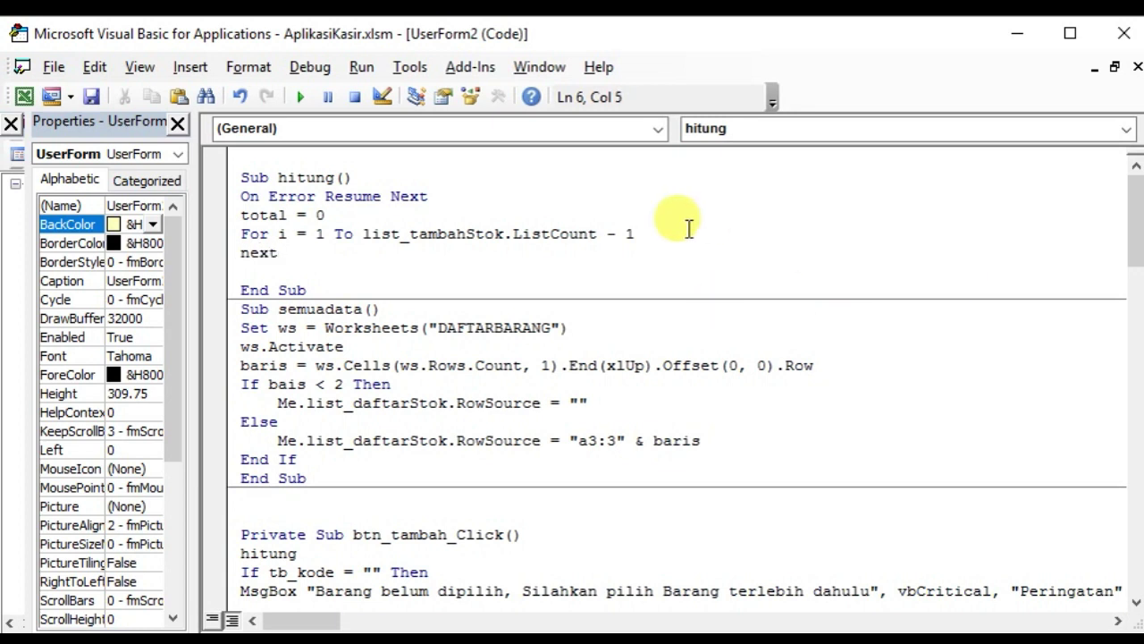
click(685, 231)
key(Return)
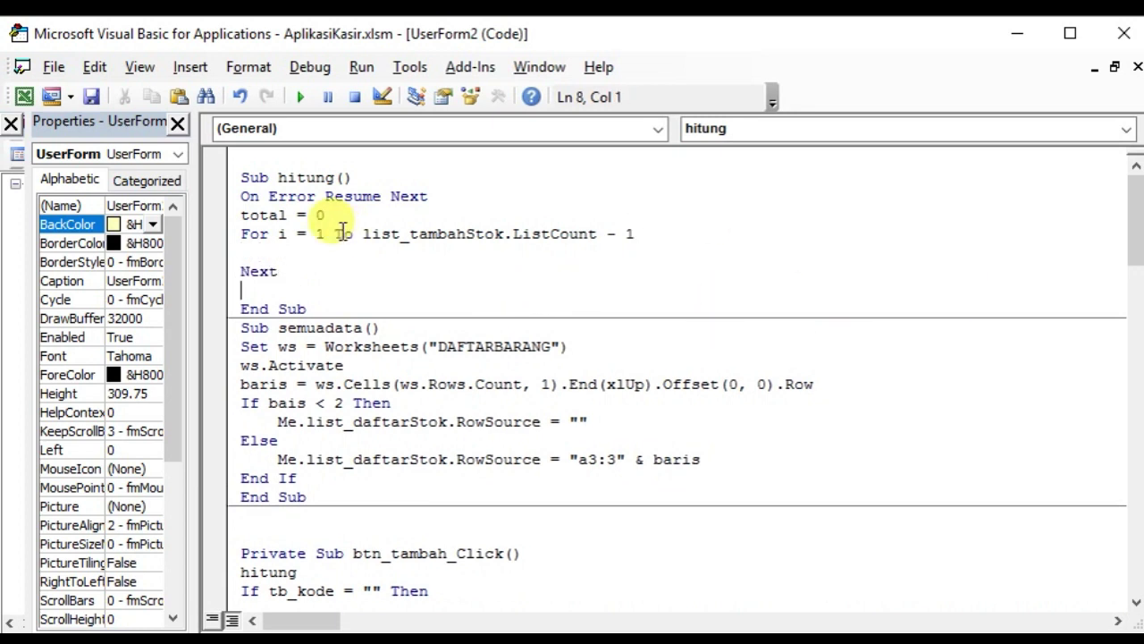
Step: Review the loop's ListCount range and run the form to test it
click(315, 232)
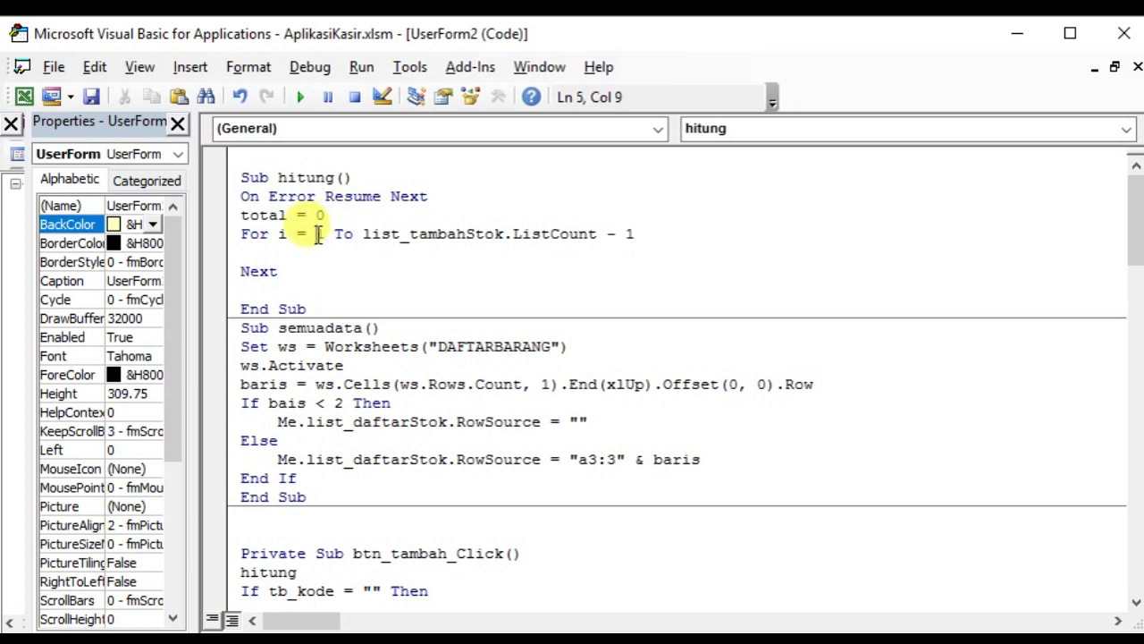
drag(362, 233, 633, 230)
click(460, 254)
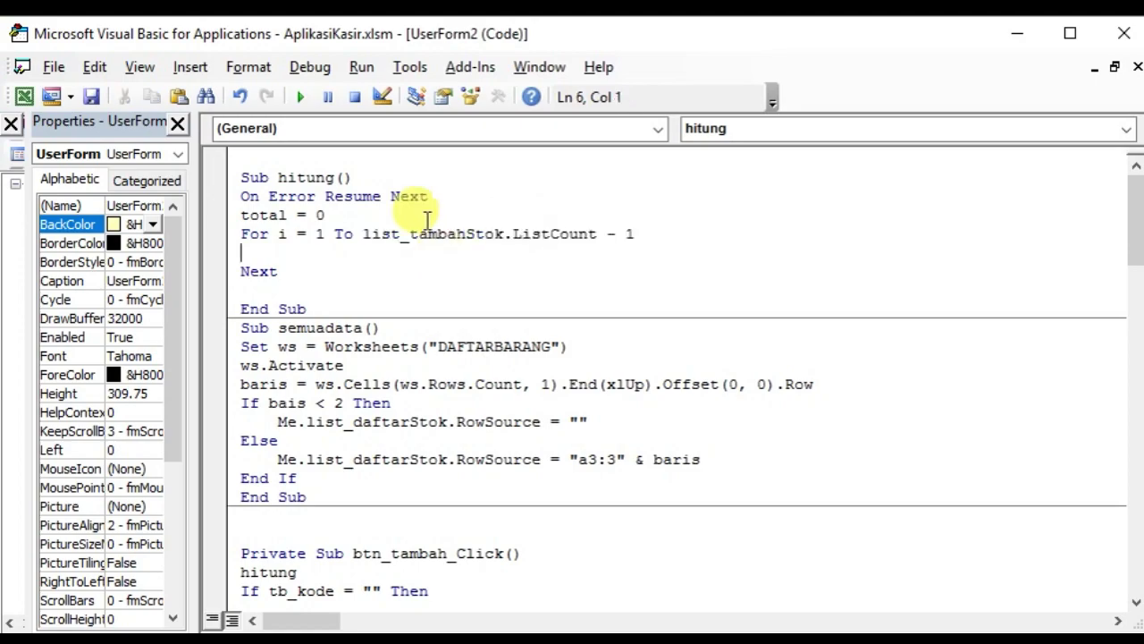
click(300, 96)
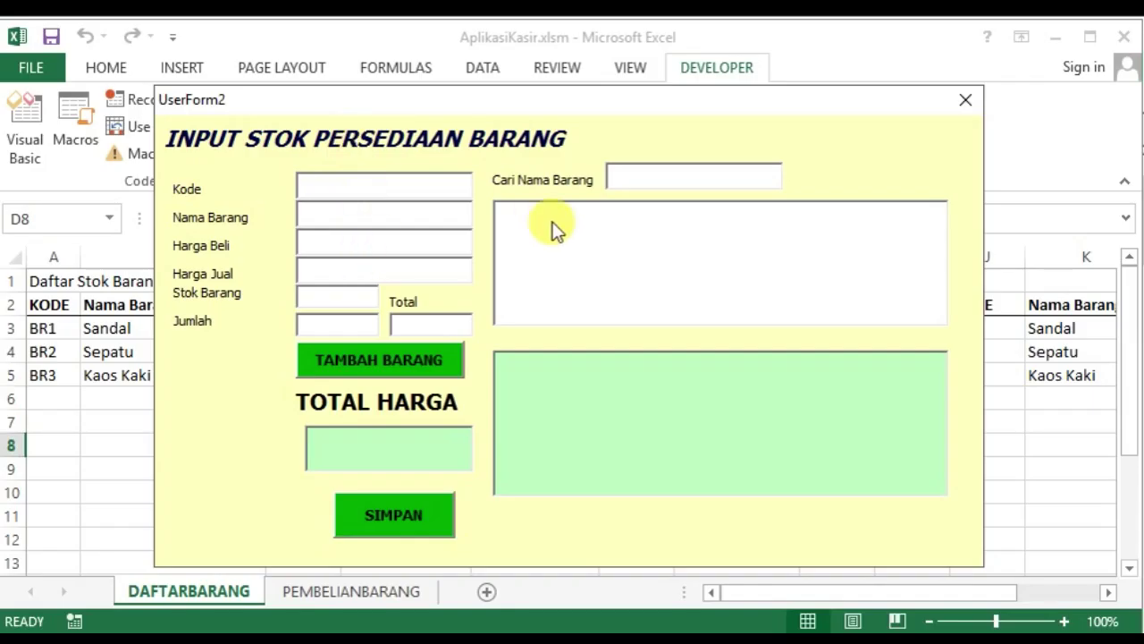
Step: Search 'sa', pick Sandal and add 10 units to the purchase list
click(646, 183)
text(sa)
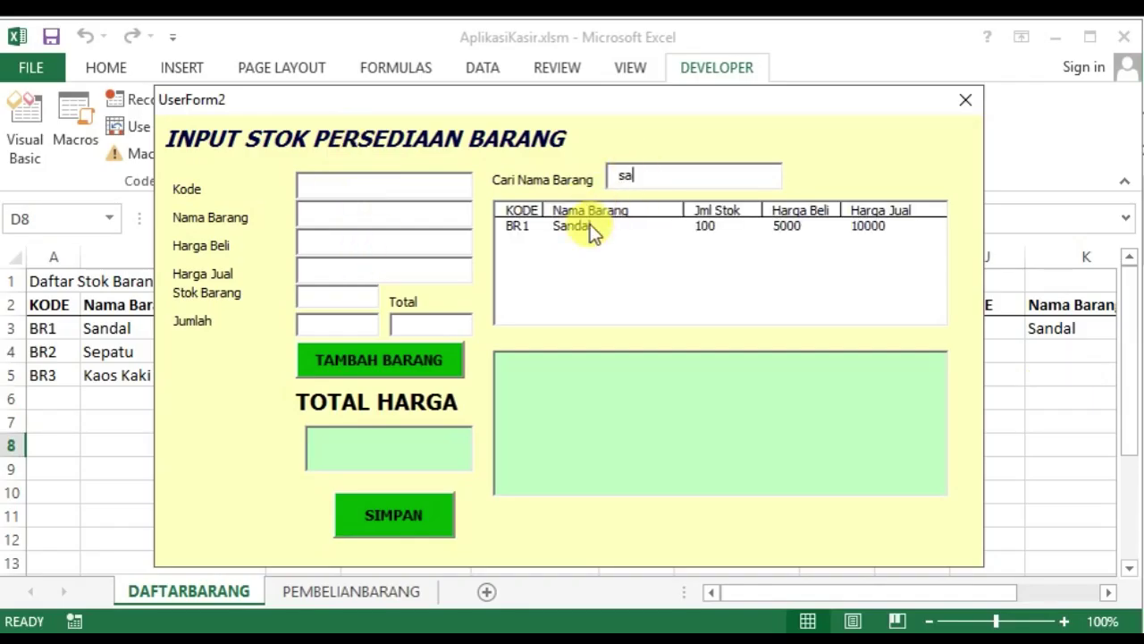
click(590, 228)
click(331, 325)
text(1)
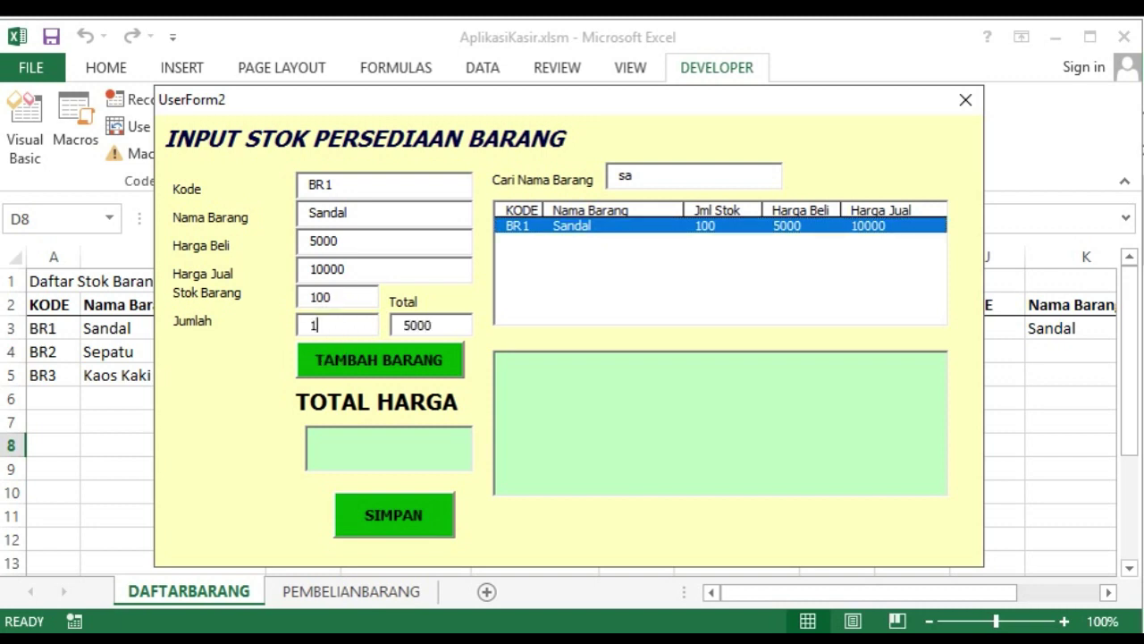
text(0)
click(366, 358)
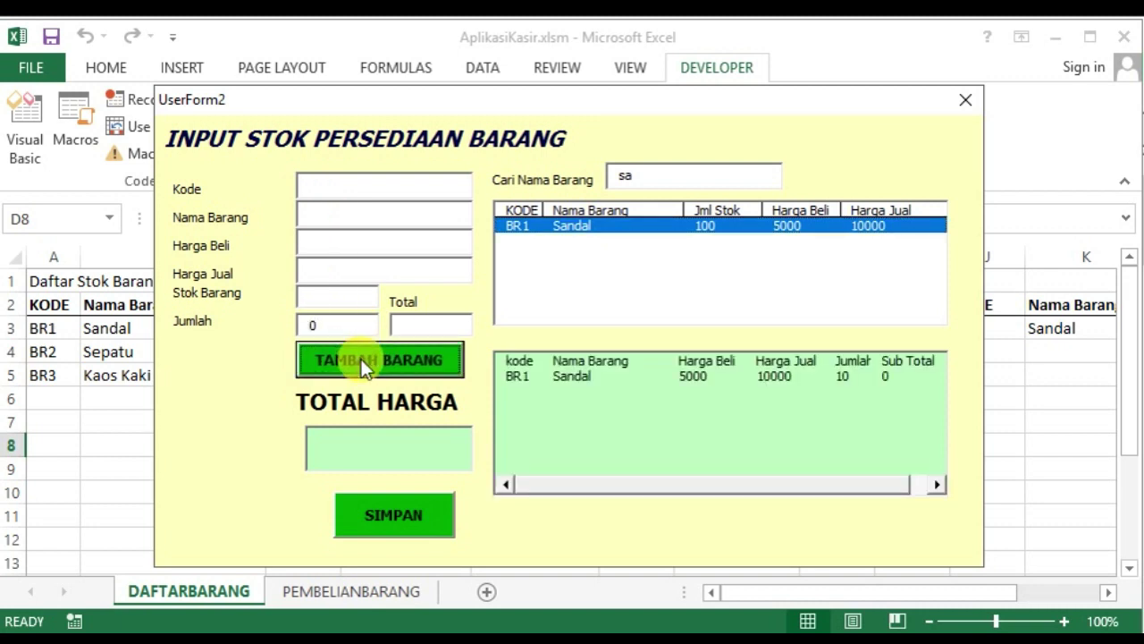
Step: Check the added row's Sub Total, then close the form and return to the design
click(580, 361)
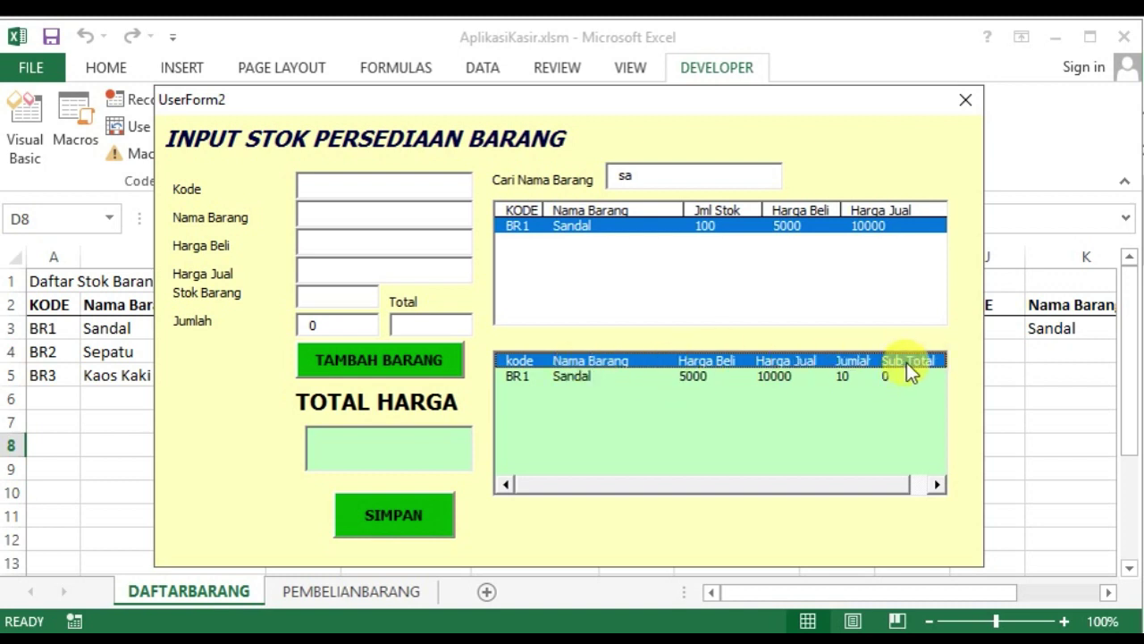
click(966, 99)
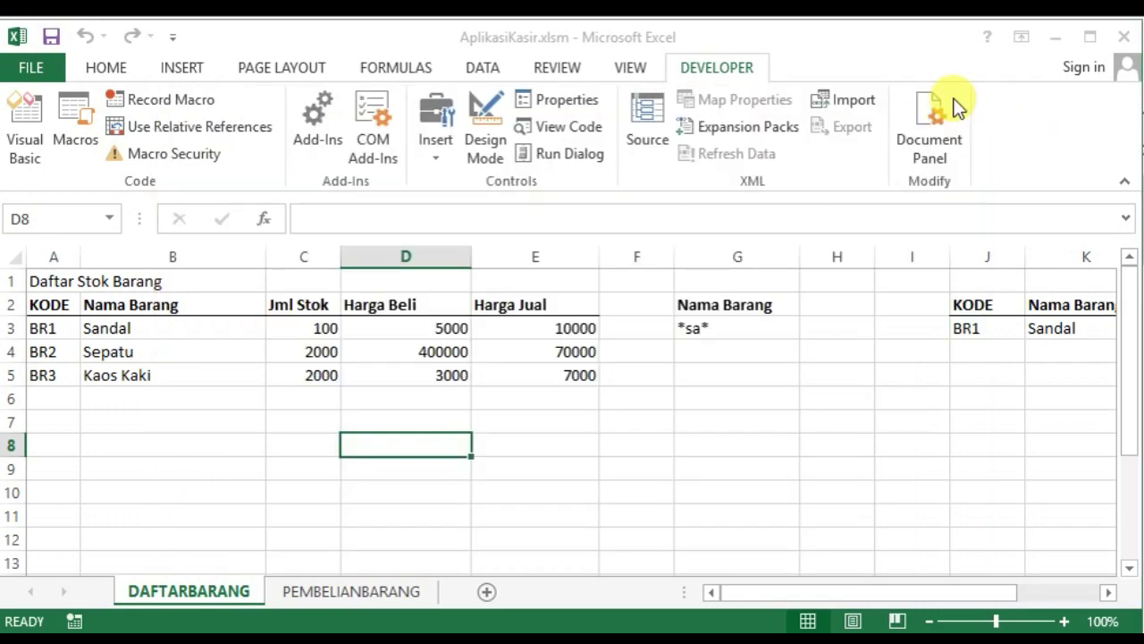
key(alt+F11)
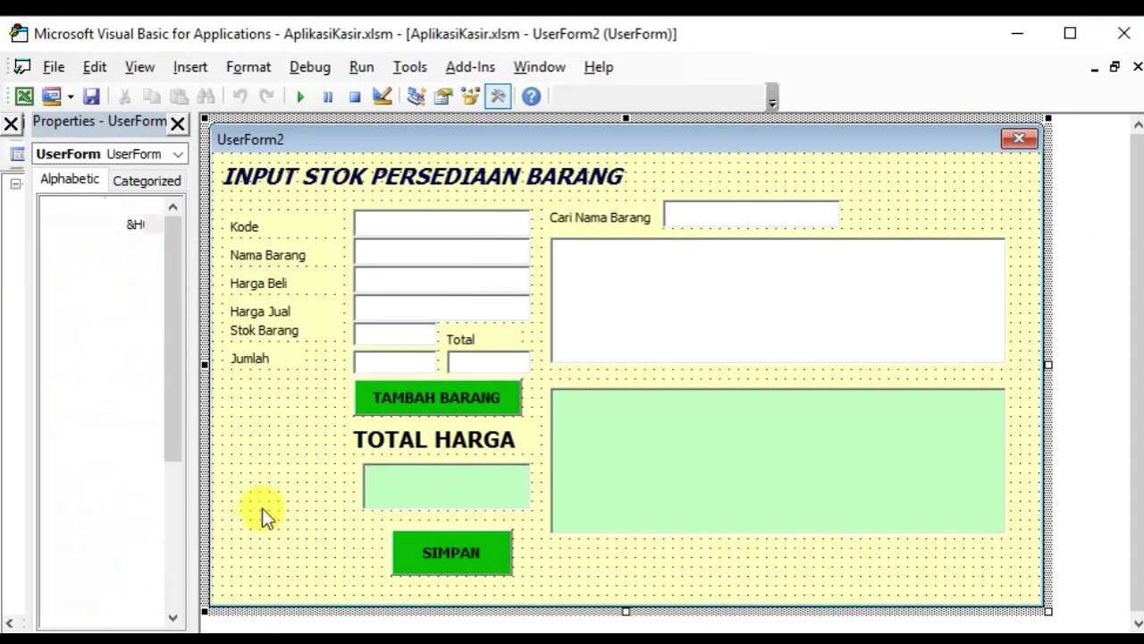
Step: Type total= total + (list_tambahstok.list(i,5) as the loop body in hitung
double_click(262, 508)
scroll(383, 322, up, 10)
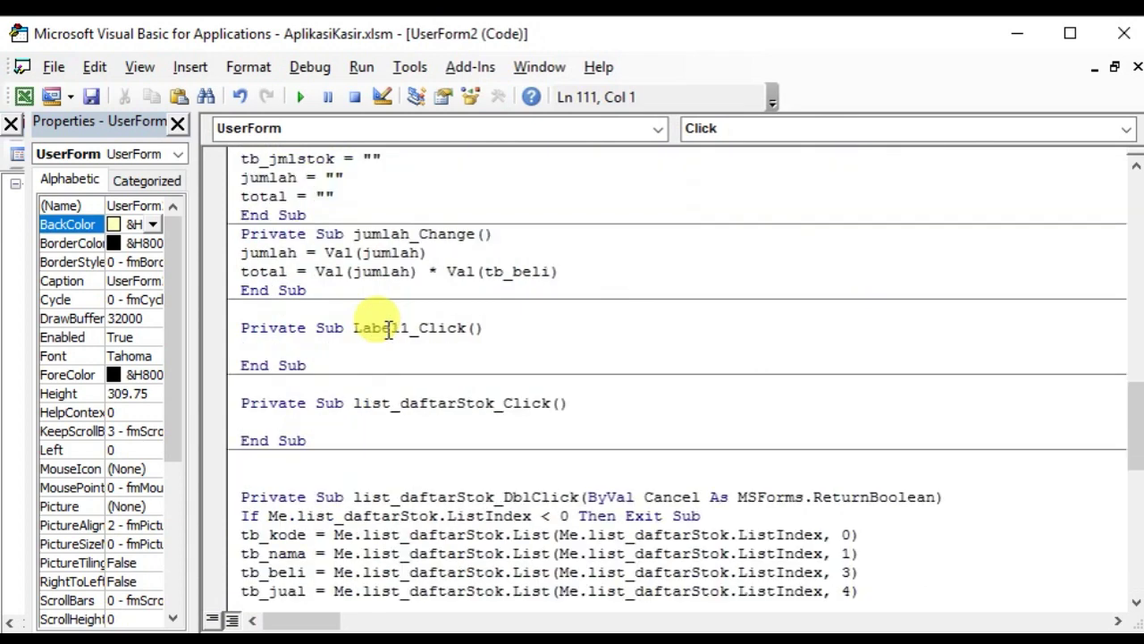
scroll(383, 324, up, 10)
scroll(386, 327, up, 4)
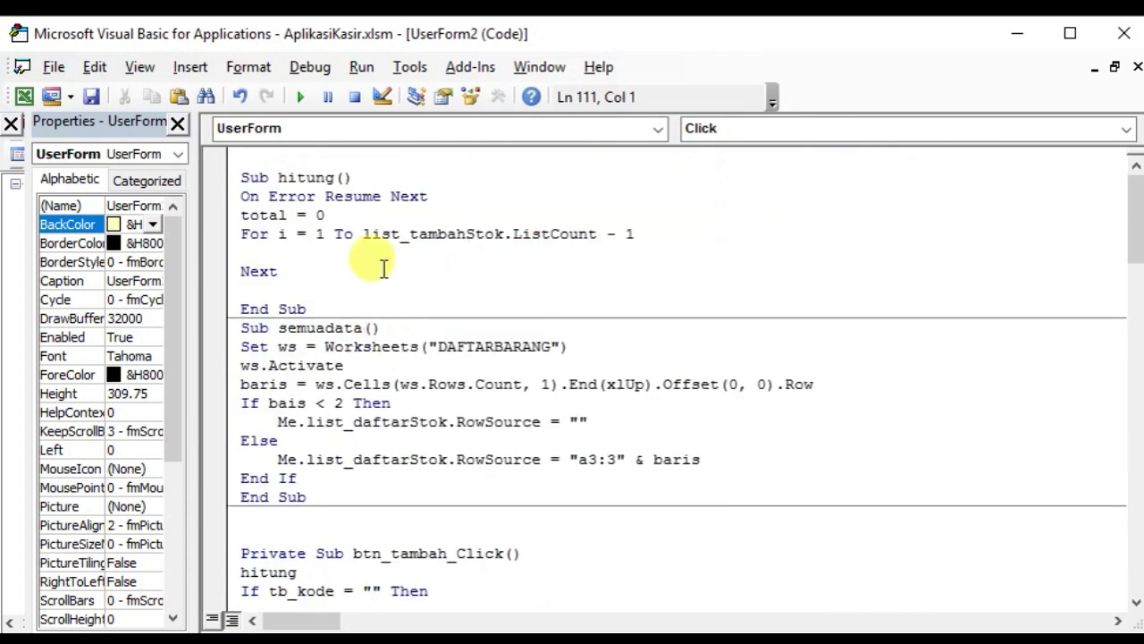
click(292, 251)
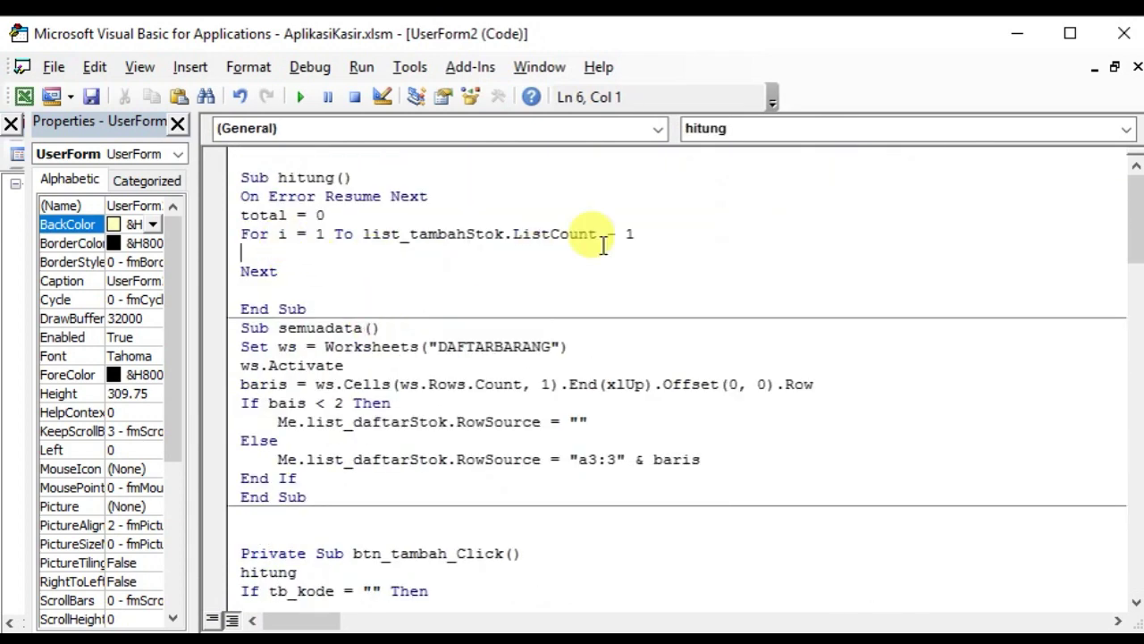
text(total)
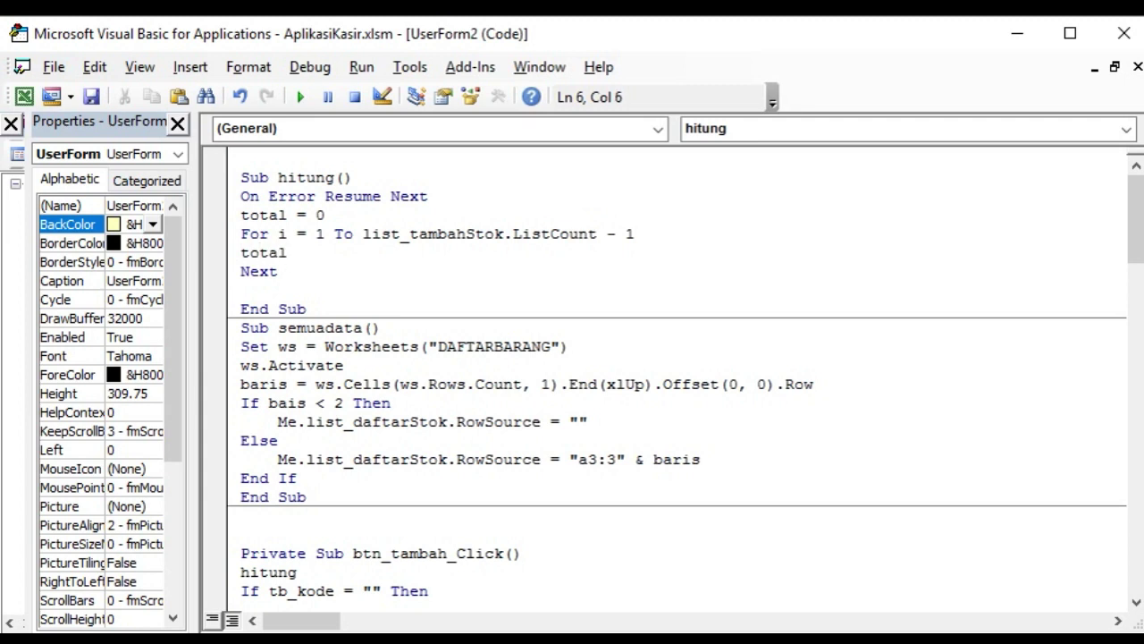
text( = )
text(total )
text(+)
text( ()
text(list)
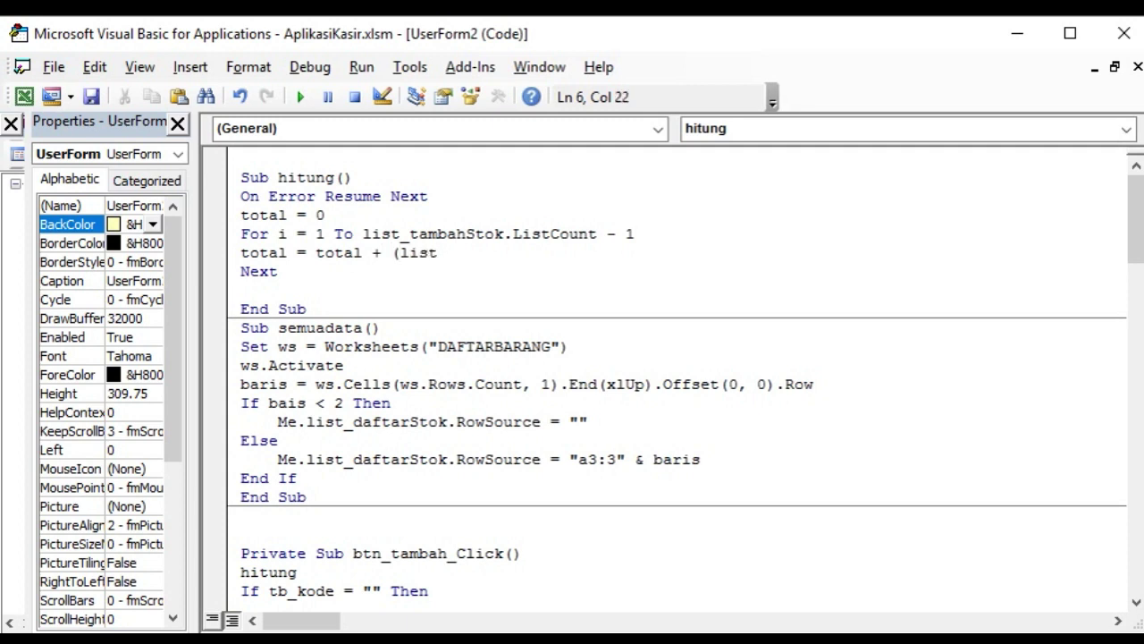
text(_tam)
text(bah)
text(stok)
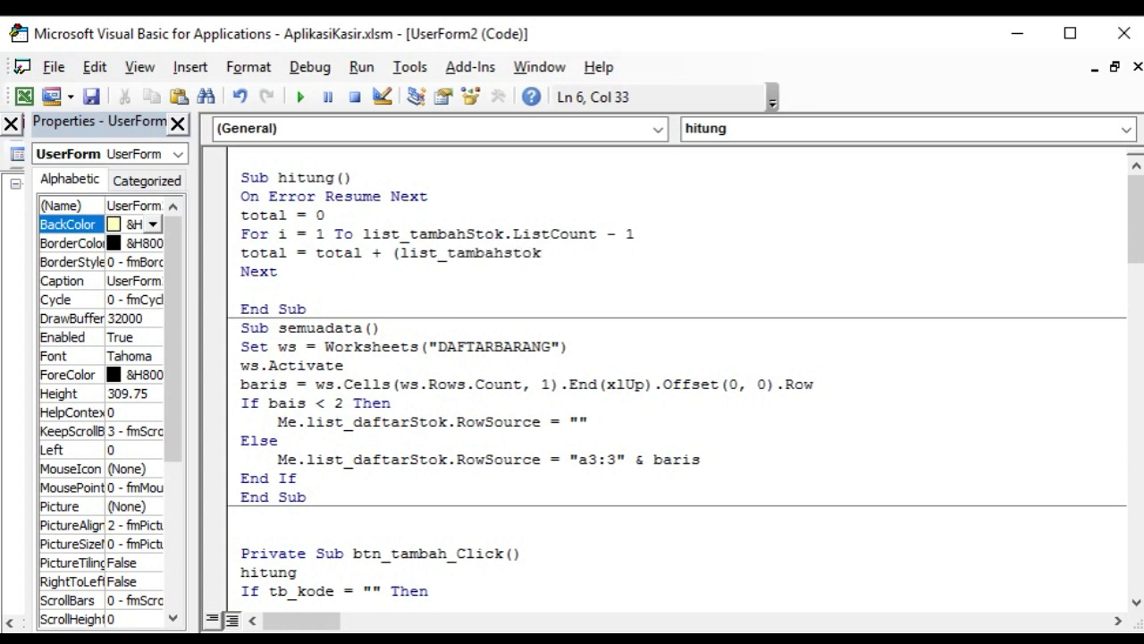
text(.li)
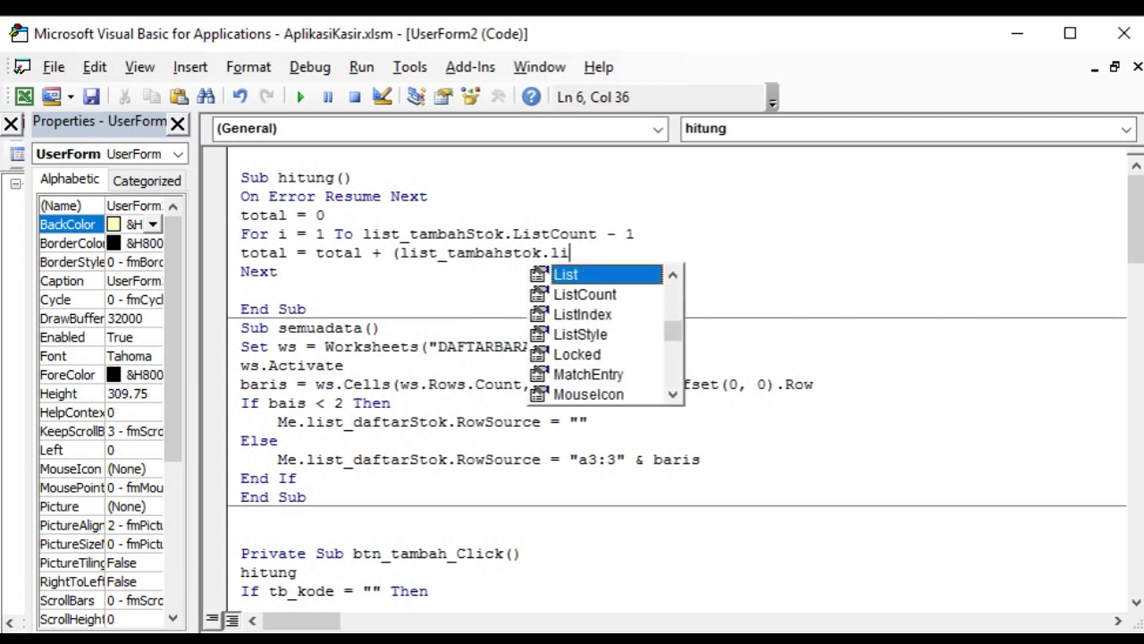
text(st()
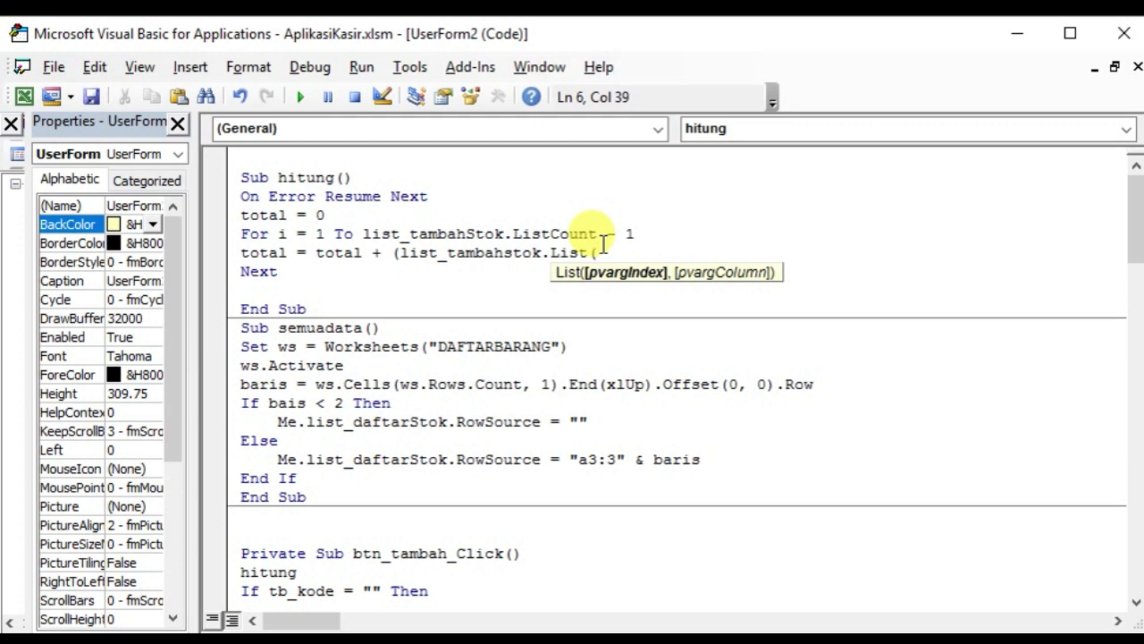
text(i)
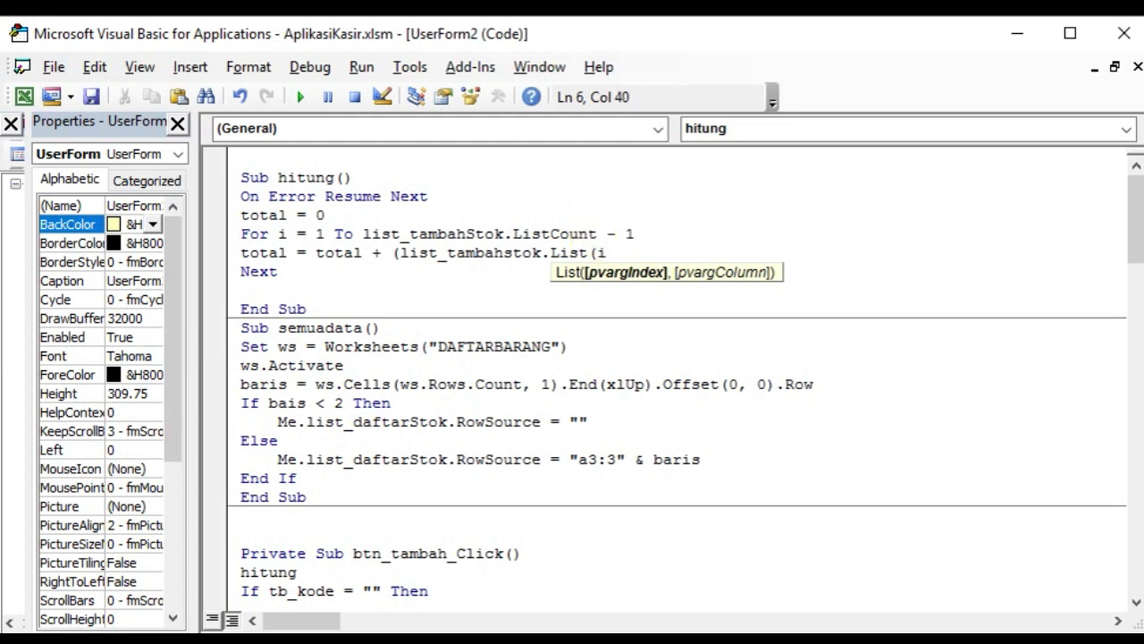
text(,5)
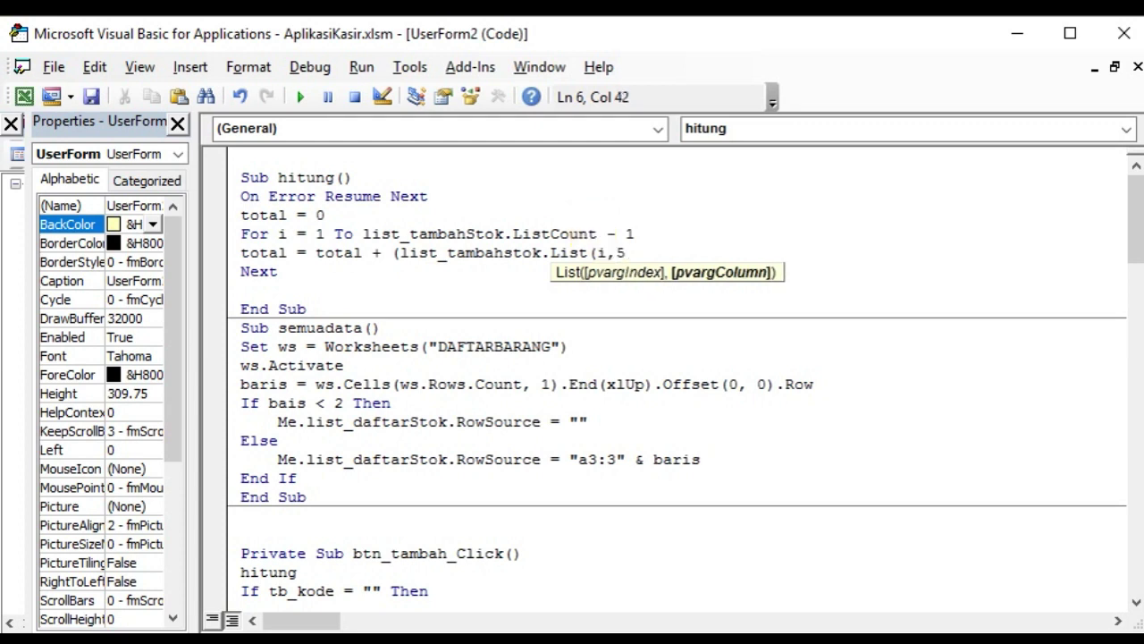
text())
key(Return)
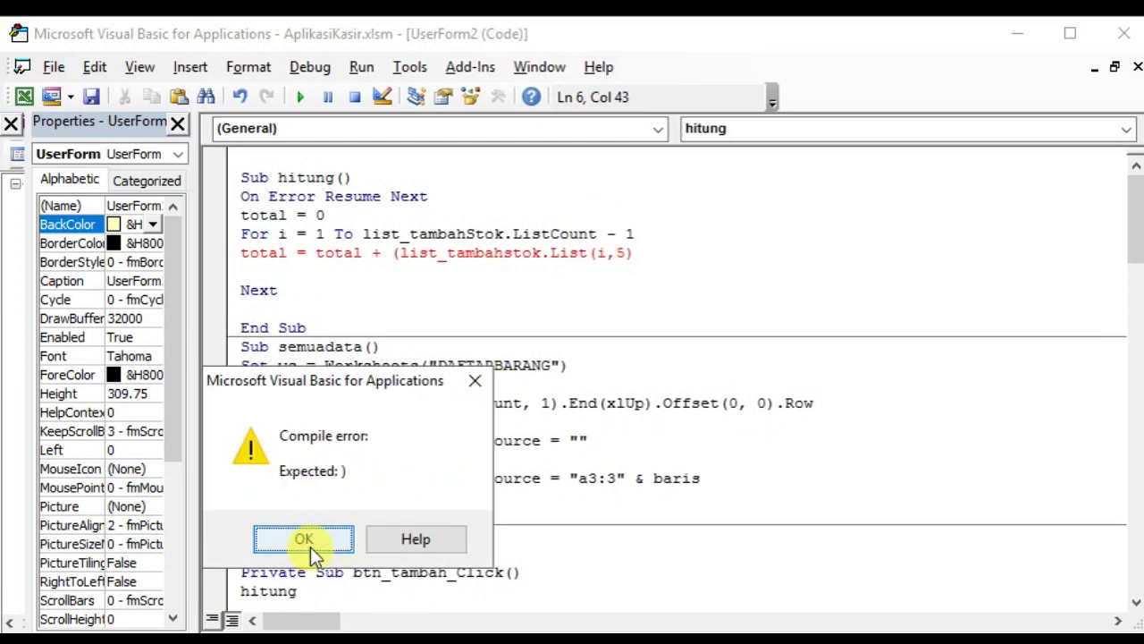
Step: Dismiss the compile error and add the missing closing parenthesis to the total line
click(311, 547)
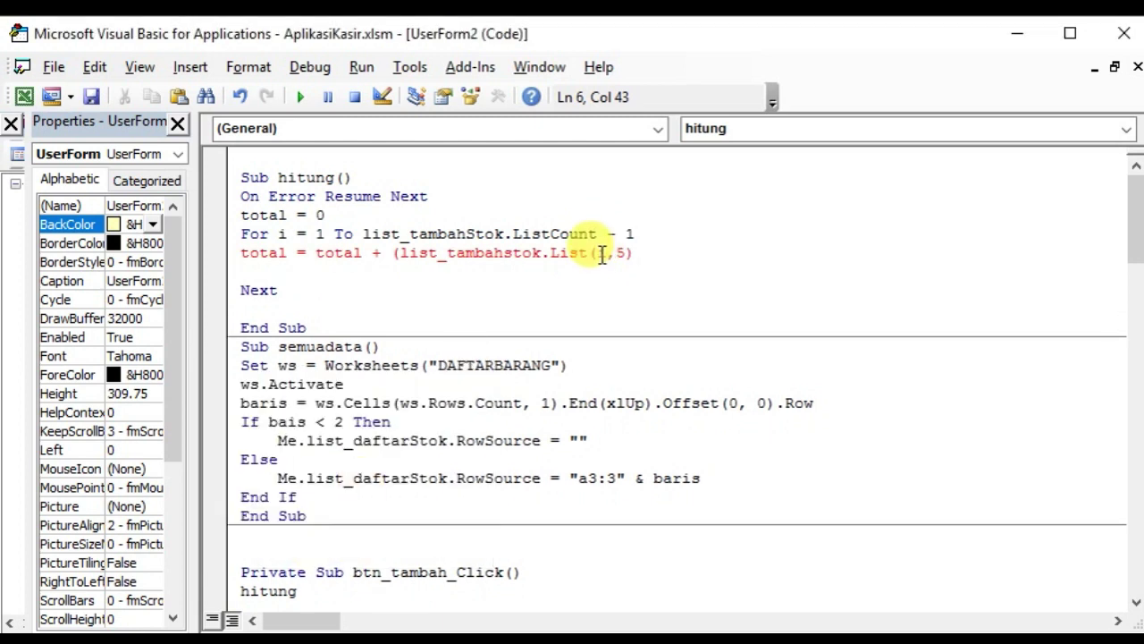
text())
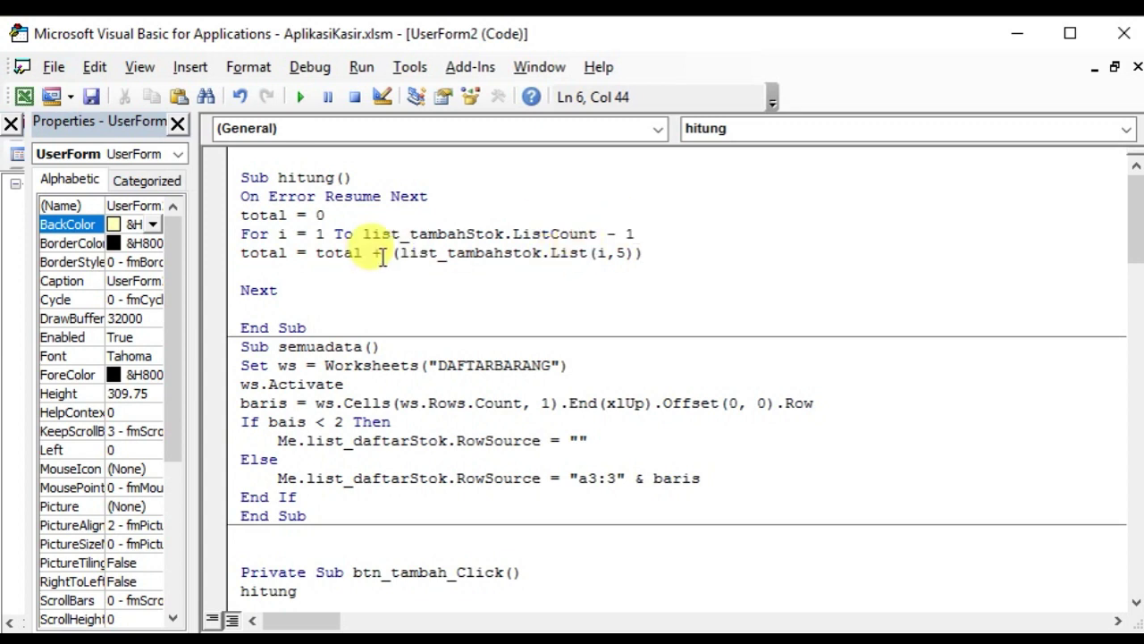
key(Return)
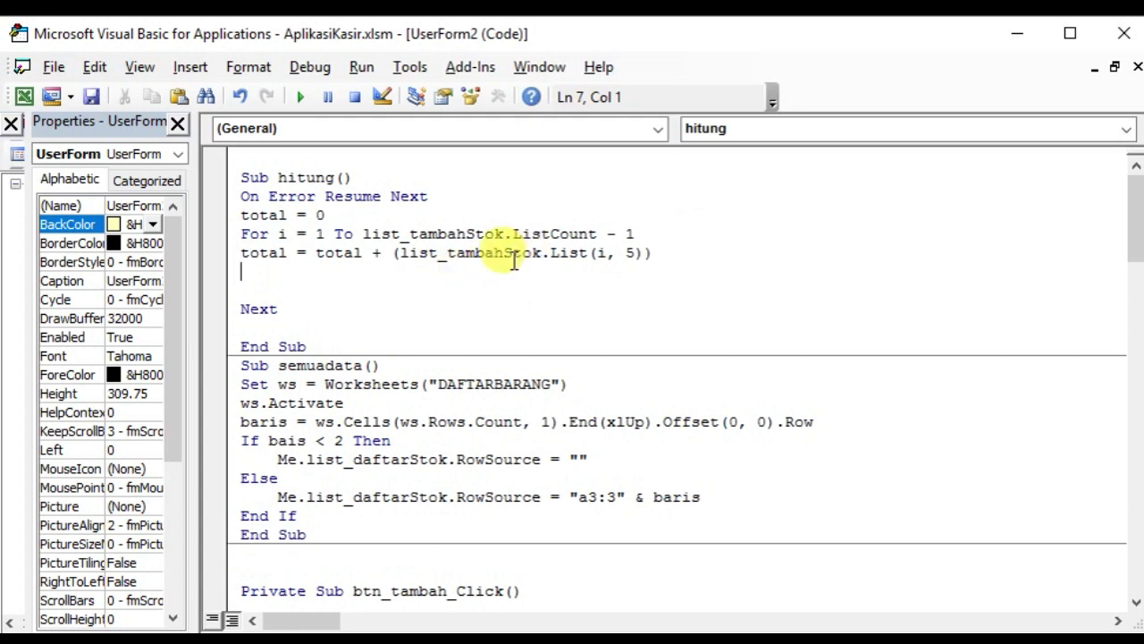
Step: Check the tambahStok list name in the code and briefly switch to Excel and back
drag(446, 253, 542, 252)
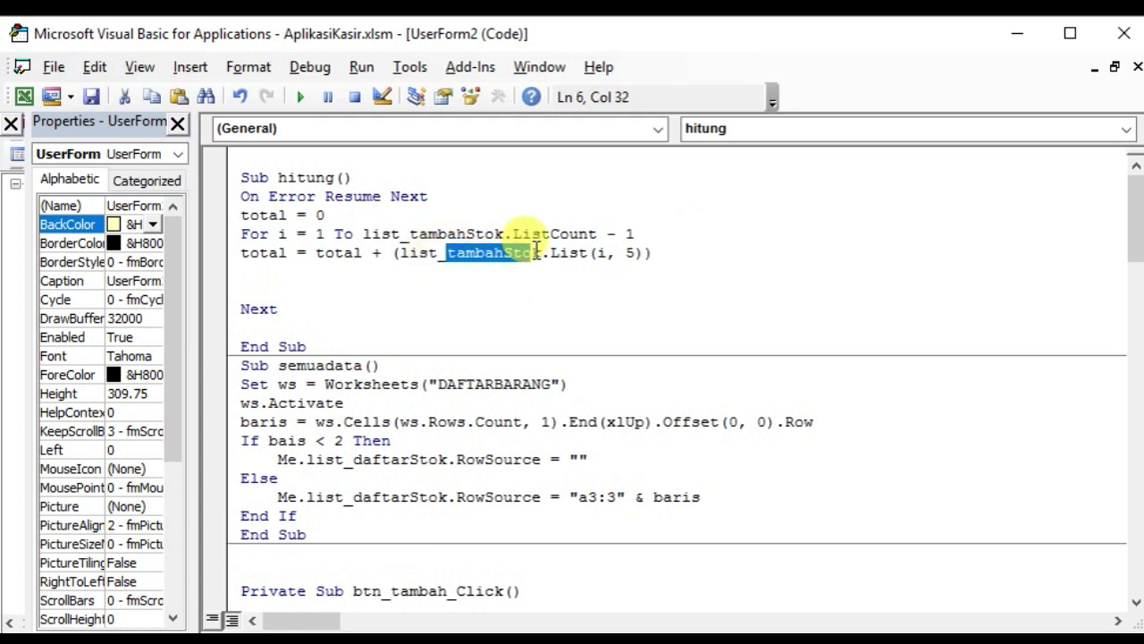
click(439, 288)
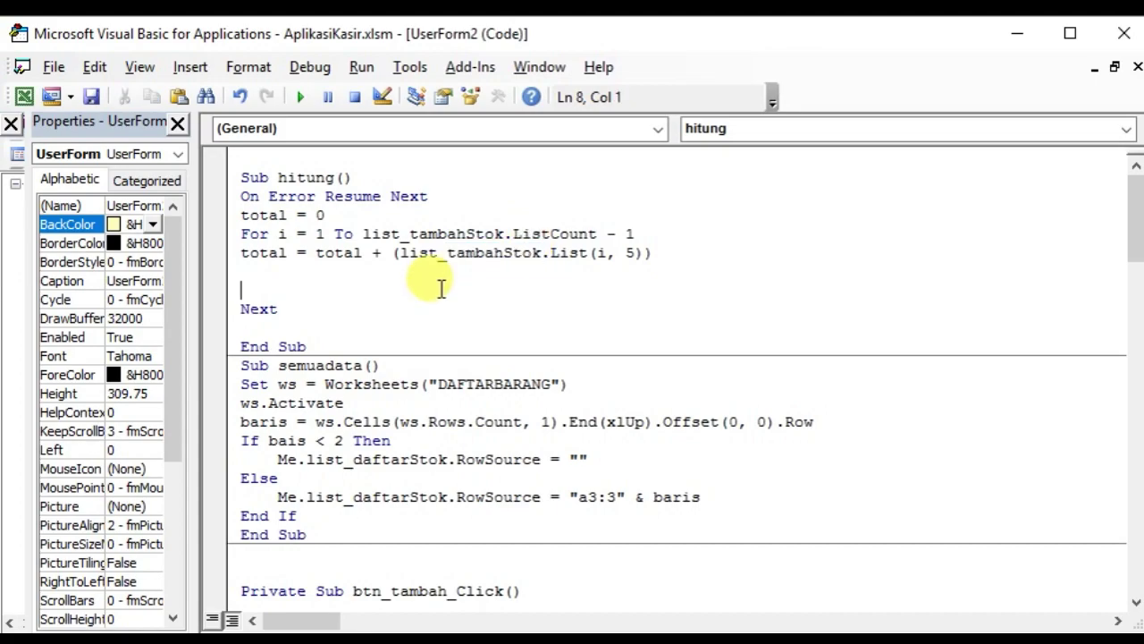
click(23, 95)
click(25, 116)
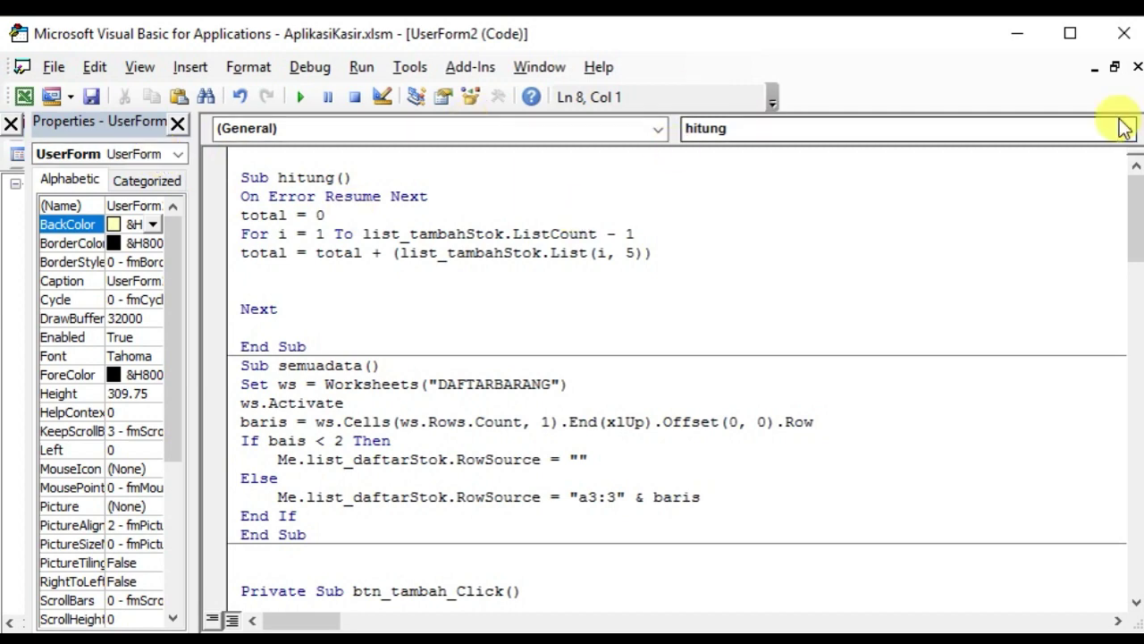
Step: Rename the lower green list box to list_tambahStok
click(1137, 67)
click(670, 444)
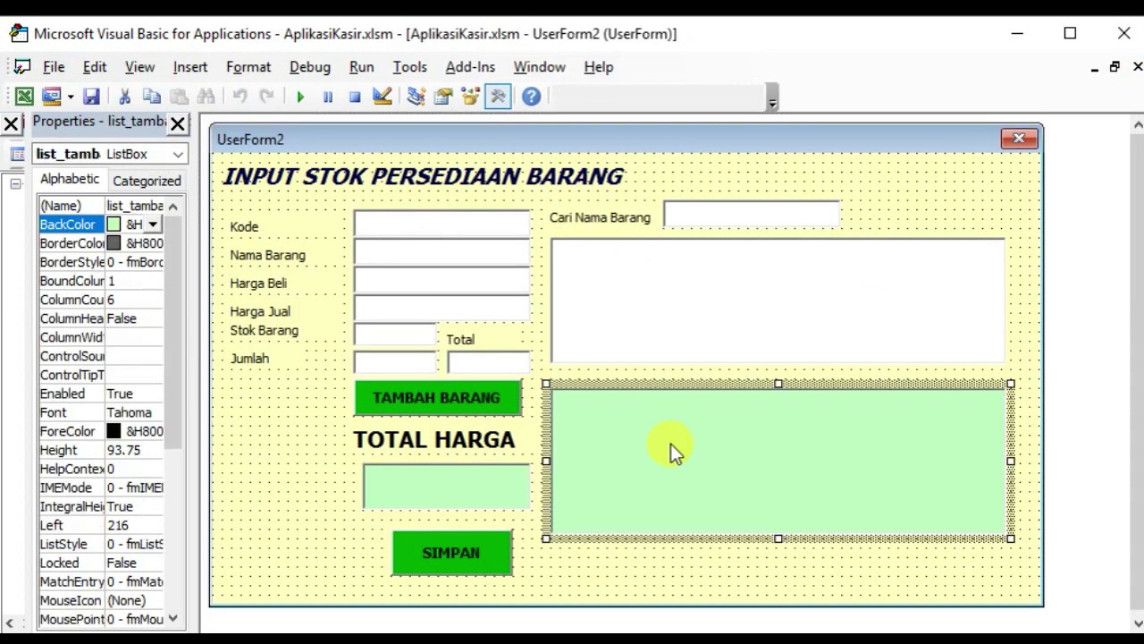
click(152, 207)
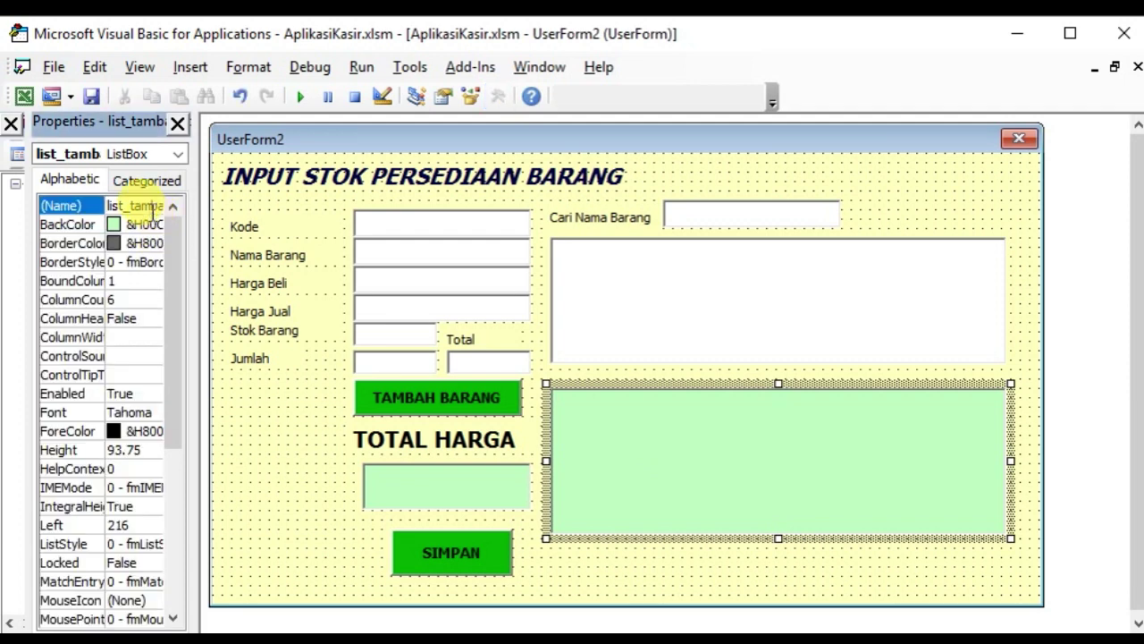
text(nbahStok)
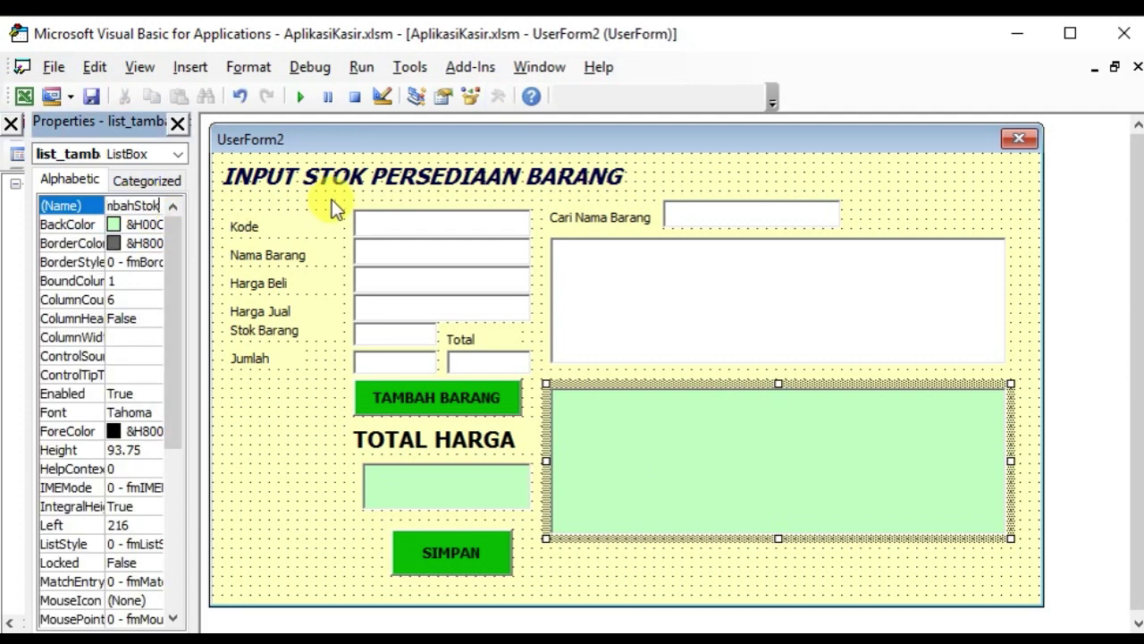
Step: Remove the blank lines so Next directly follows the total line, then run the form
double_click(269, 462)
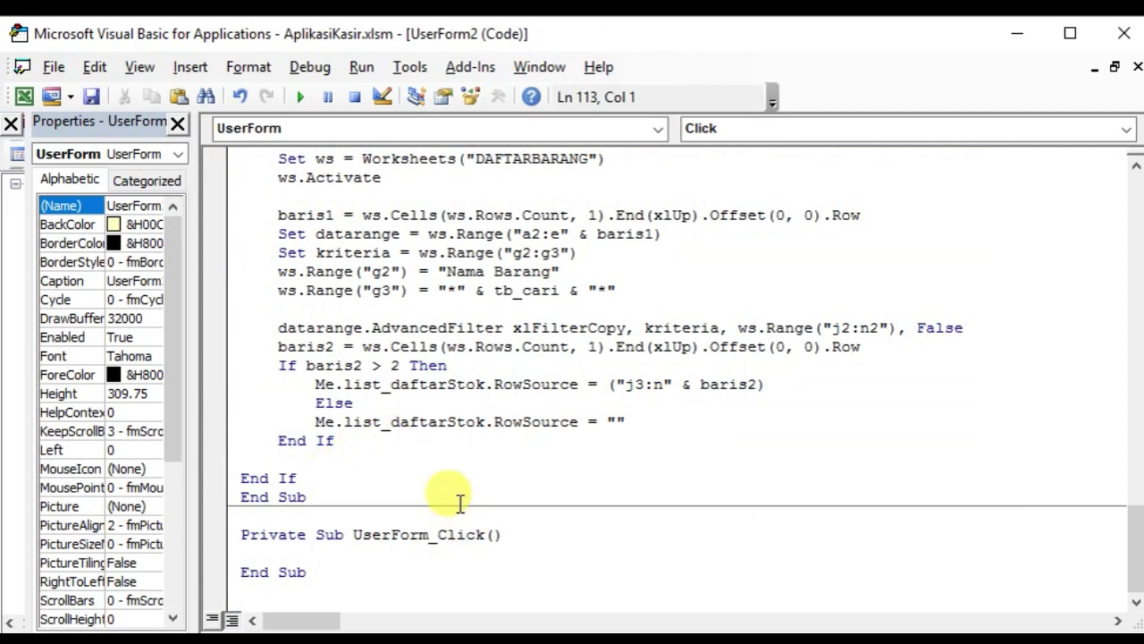
scroll(394, 299, up, 6)
scroll(405, 311, up, 10)
scroll(402, 308, up, 10)
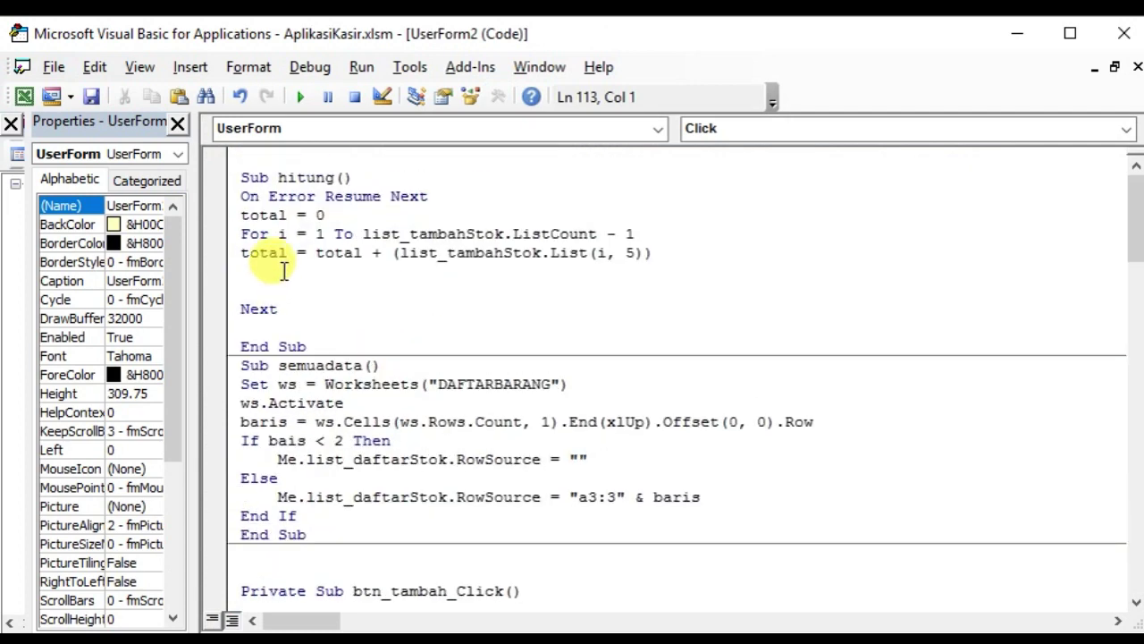
click(283, 272)
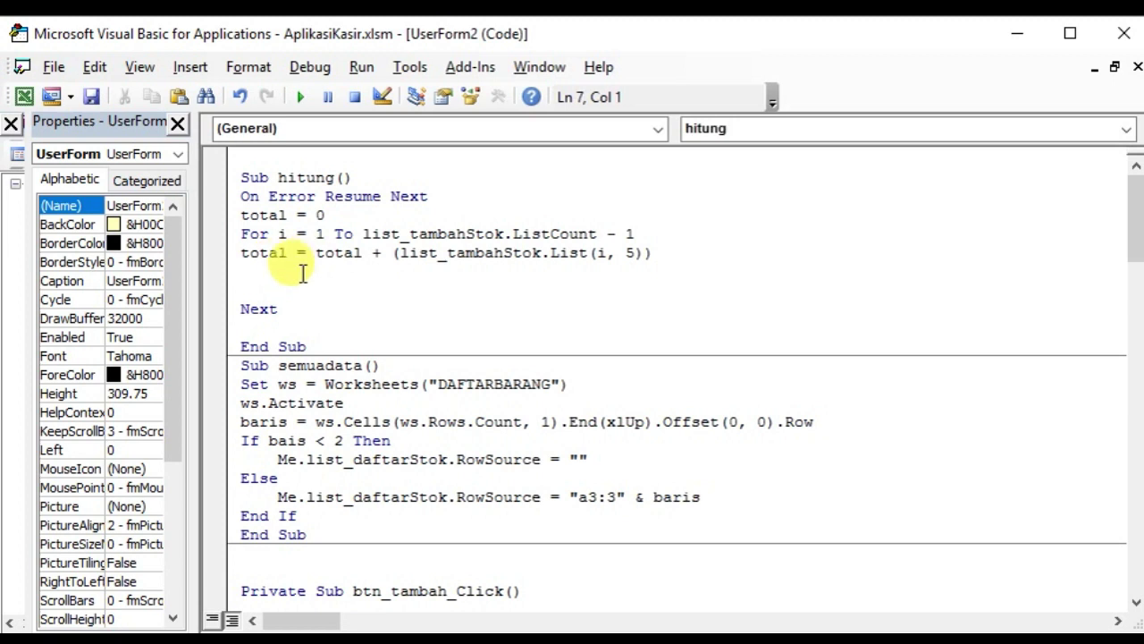
key(Delete)
key(Delete)
click(330, 273)
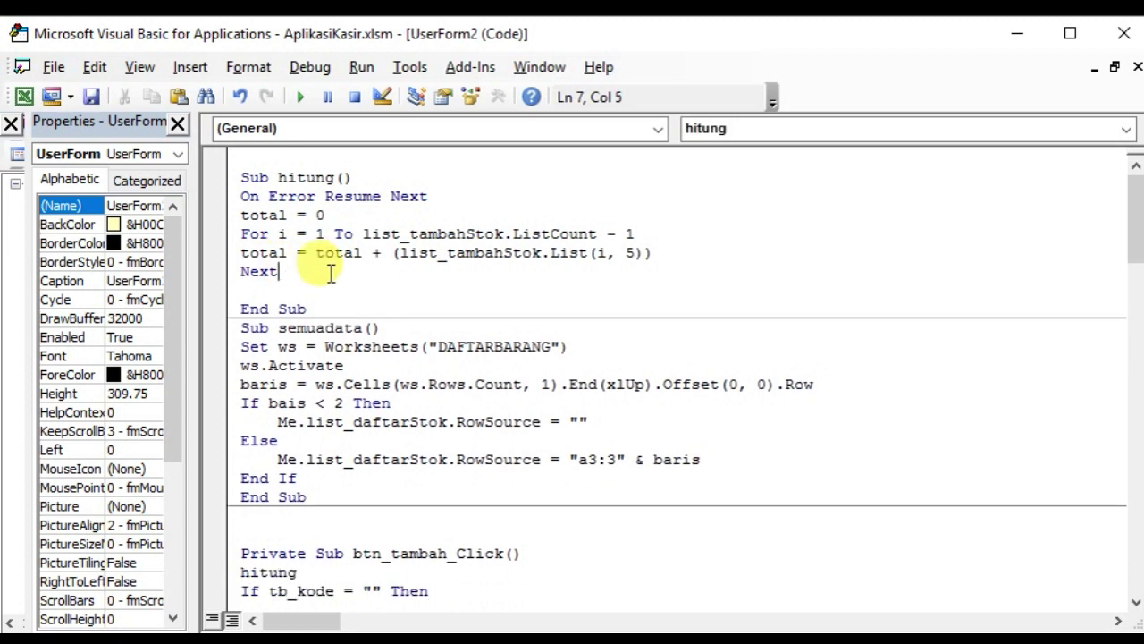
key(Return)
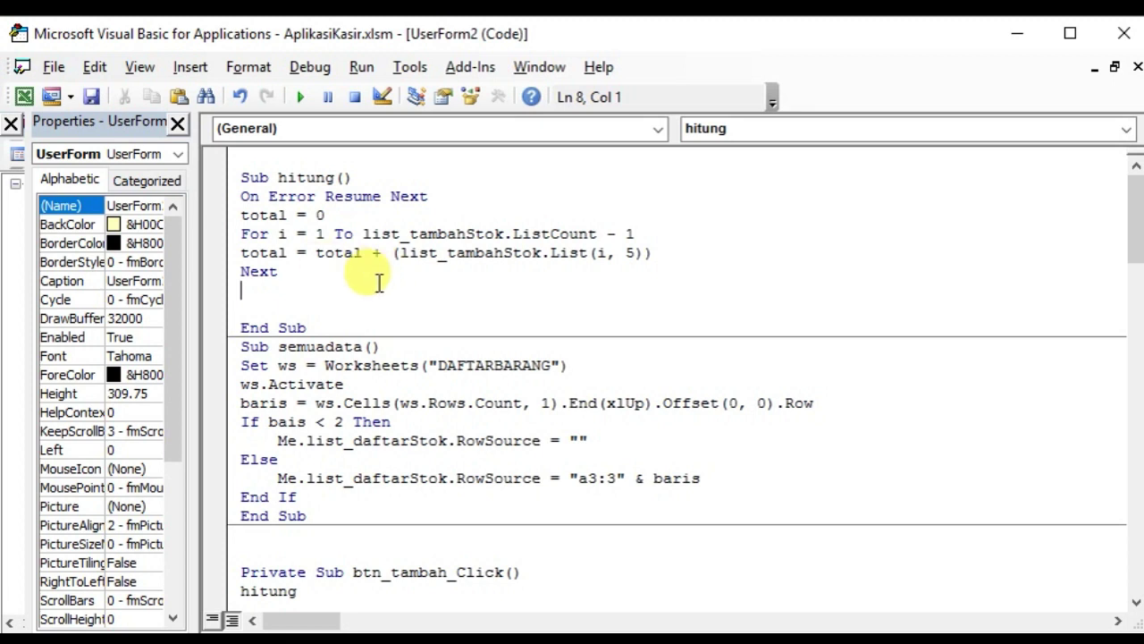
click(375, 273)
click(301, 97)
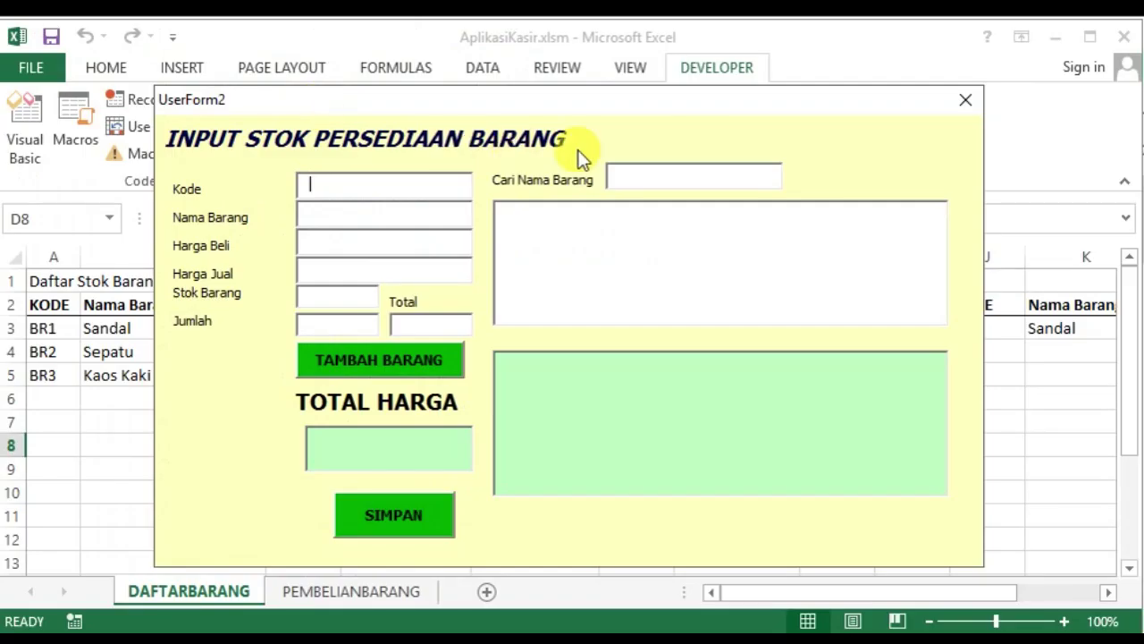
Step: Search 's', pick BR1 Sandal, add 45 units to the list, and close the form
click(696, 170)
text(s)
click(558, 228)
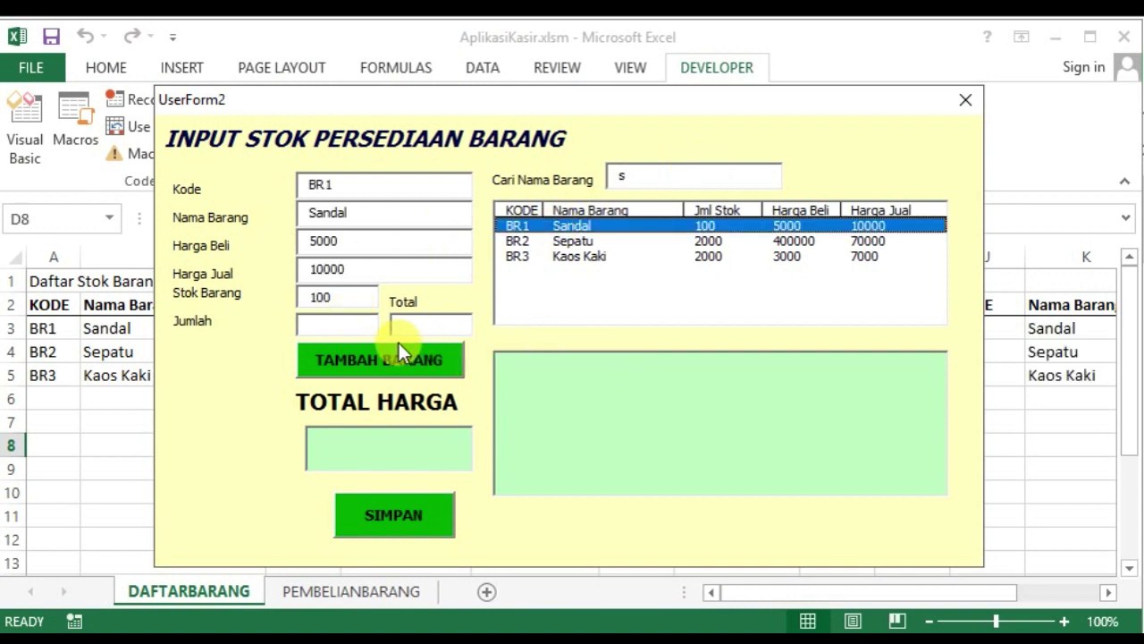
click(372, 452)
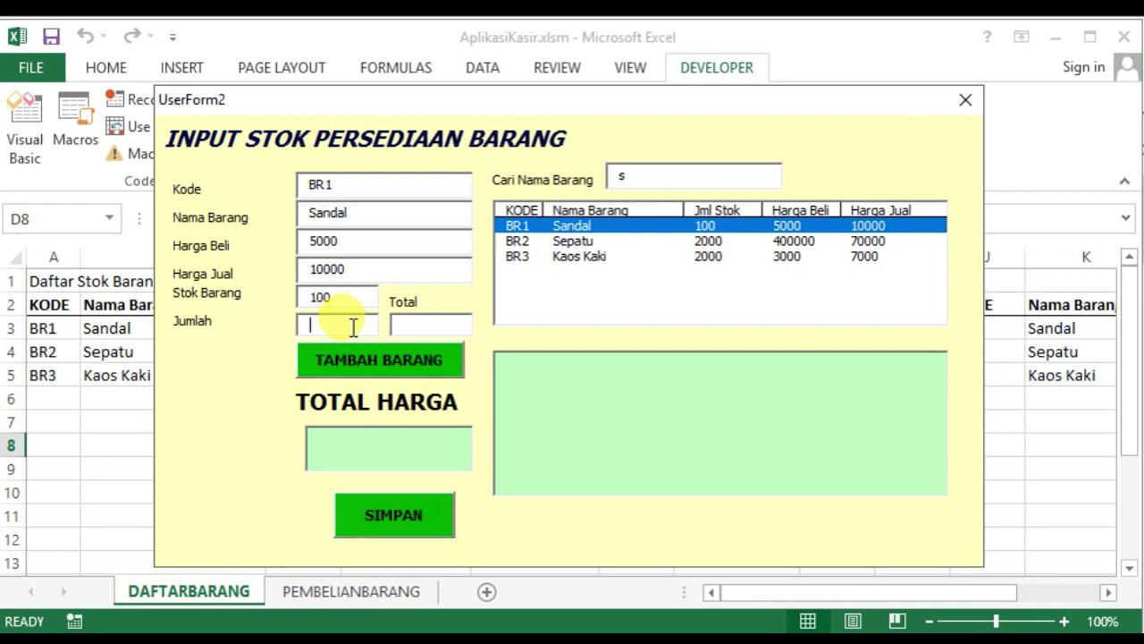
text(45)
click(451, 368)
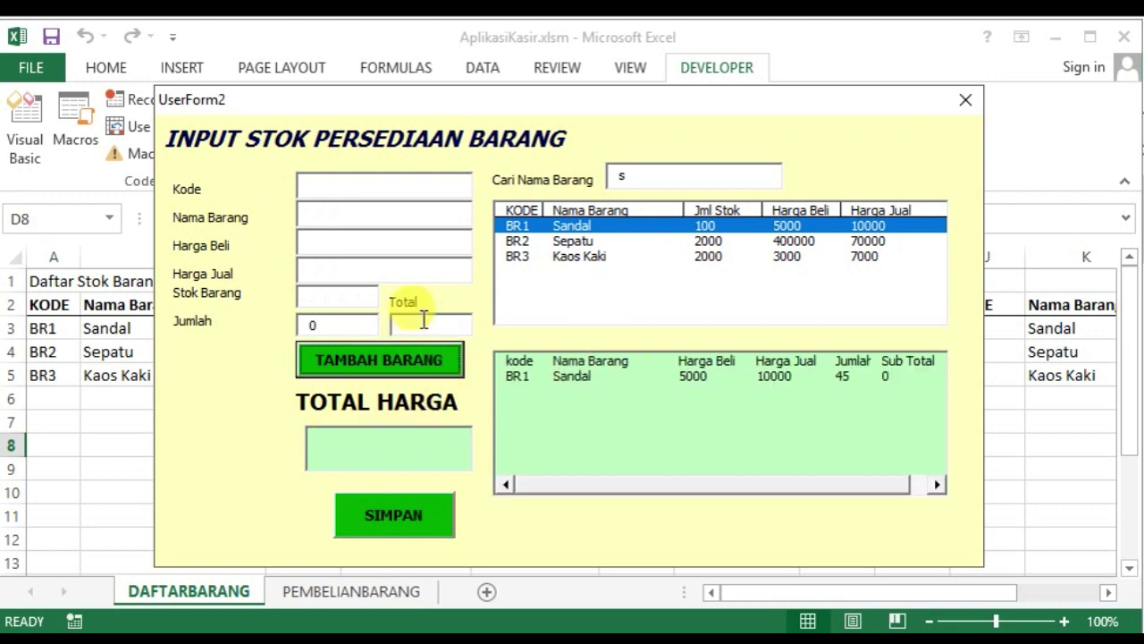
click(959, 95)
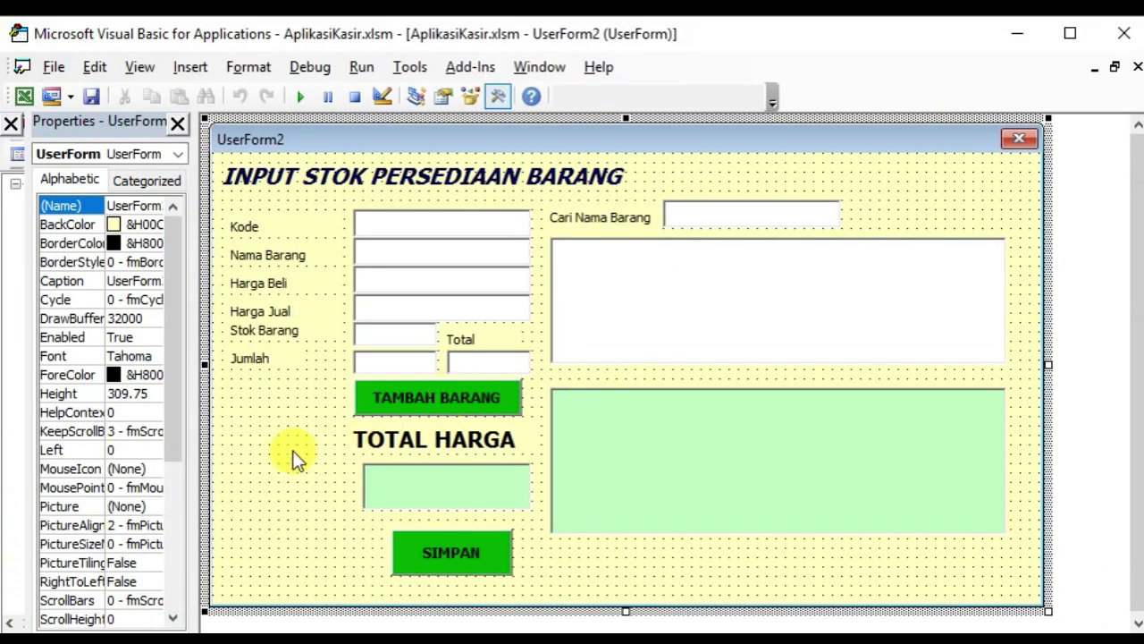
Step: Add tb_total = total after the Next line in hitung
click(449, 493)
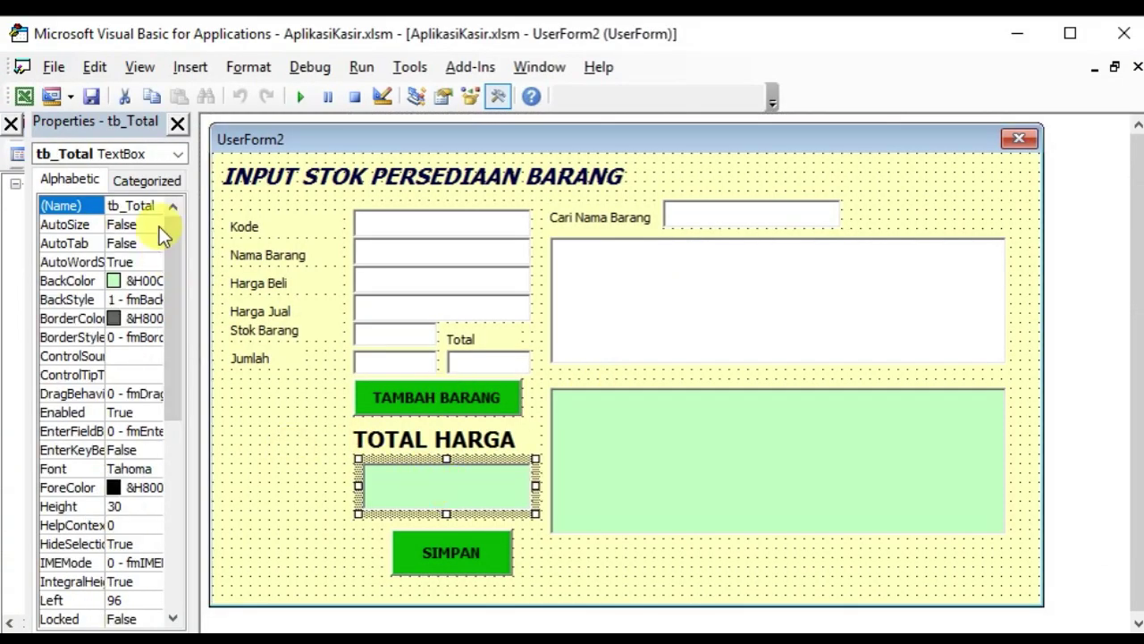
double_click(360, 431)
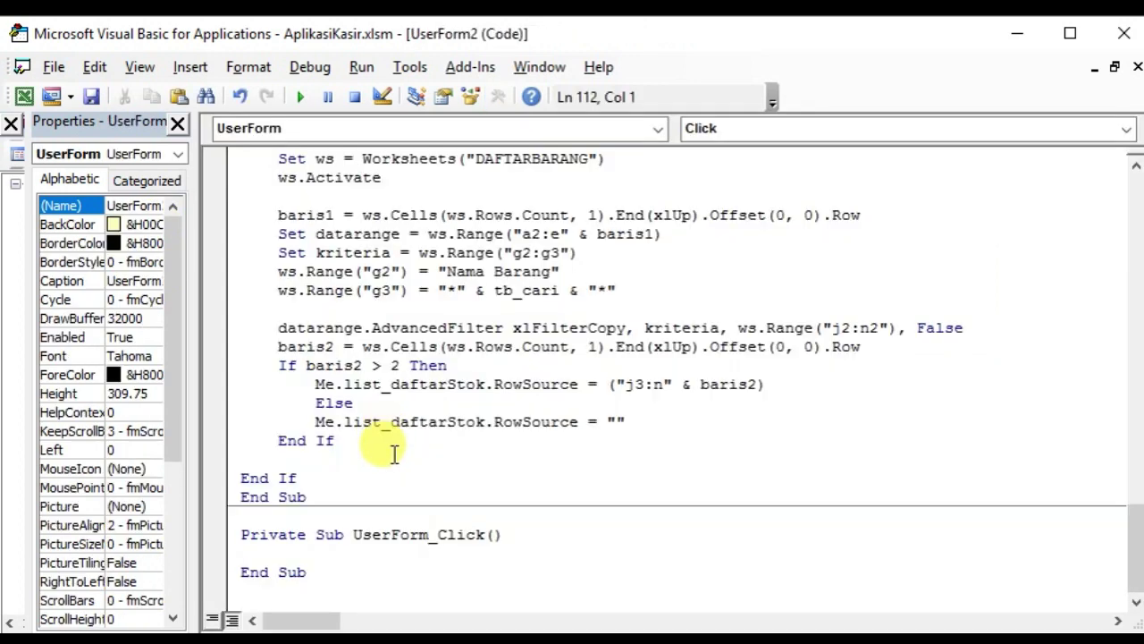
scroll(421, 440, up, 5)
scroll(420, 440, up, 5)
scroll(408, 422, up, 5)
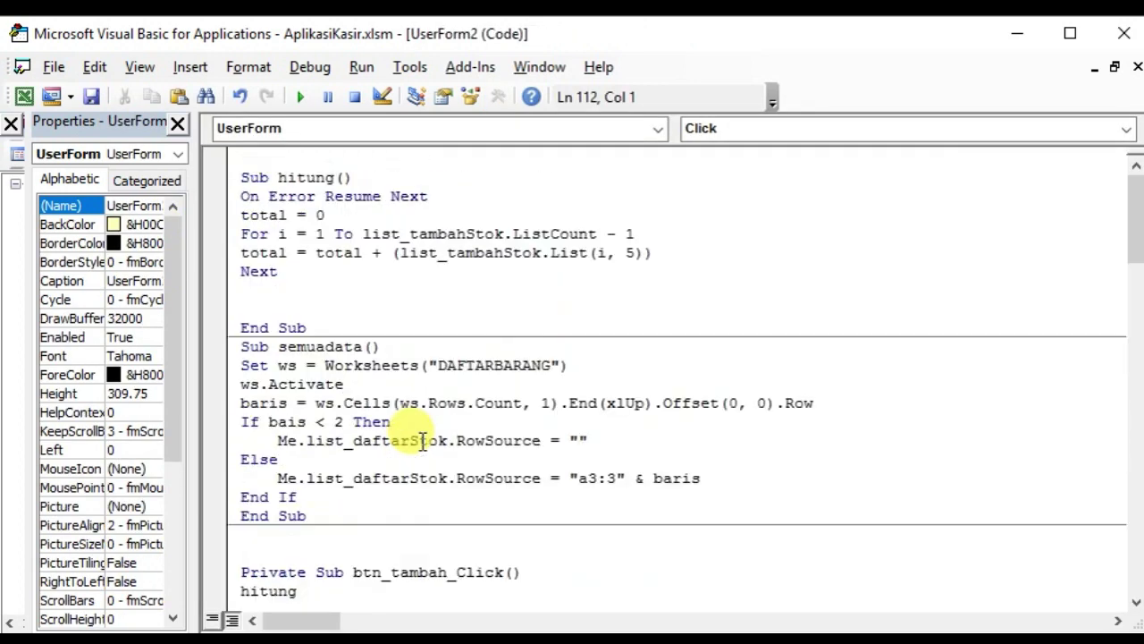
click(280, 295)
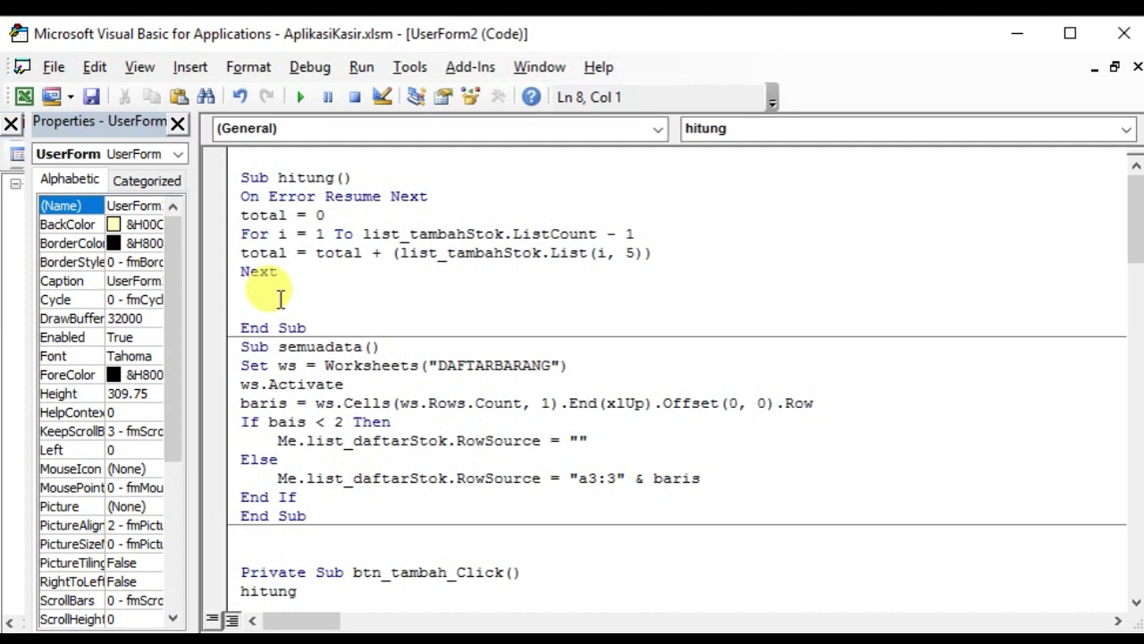
text(tb_)
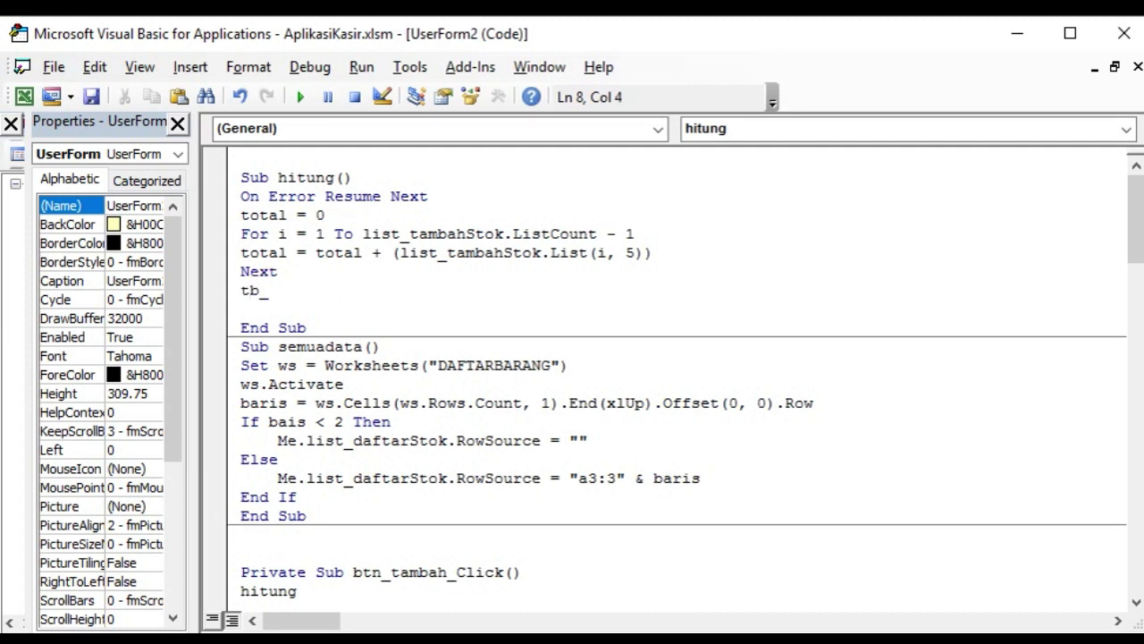
text(total)
text(=)
text( total)
click(362, 421)
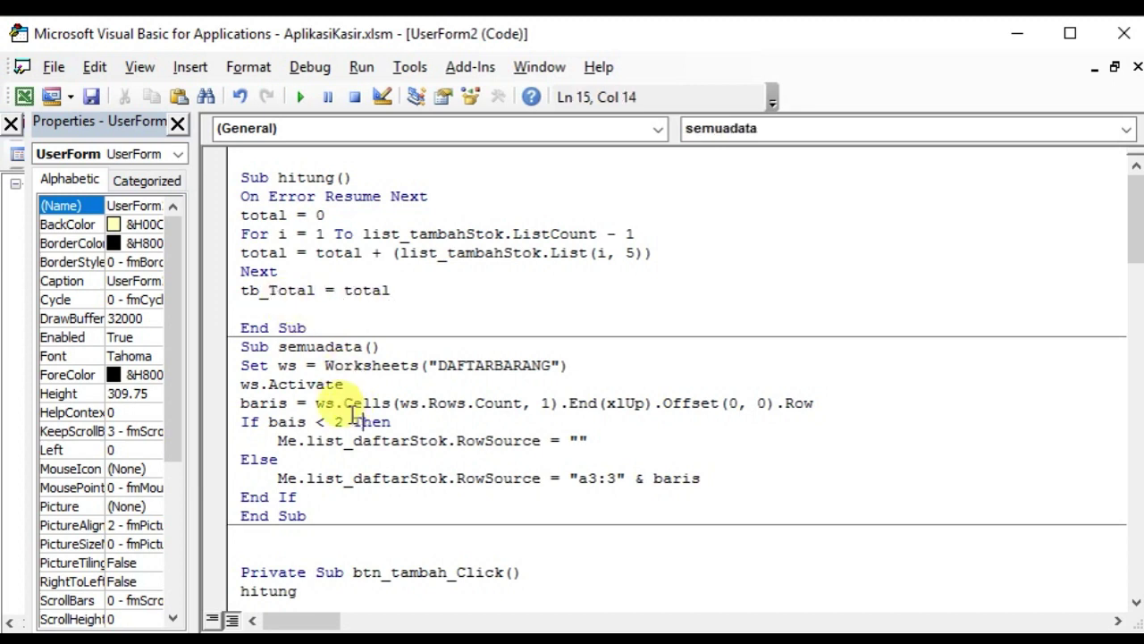
Step: Delete the extra blank lines and review the Sub hitung procedure
click(269, 309)
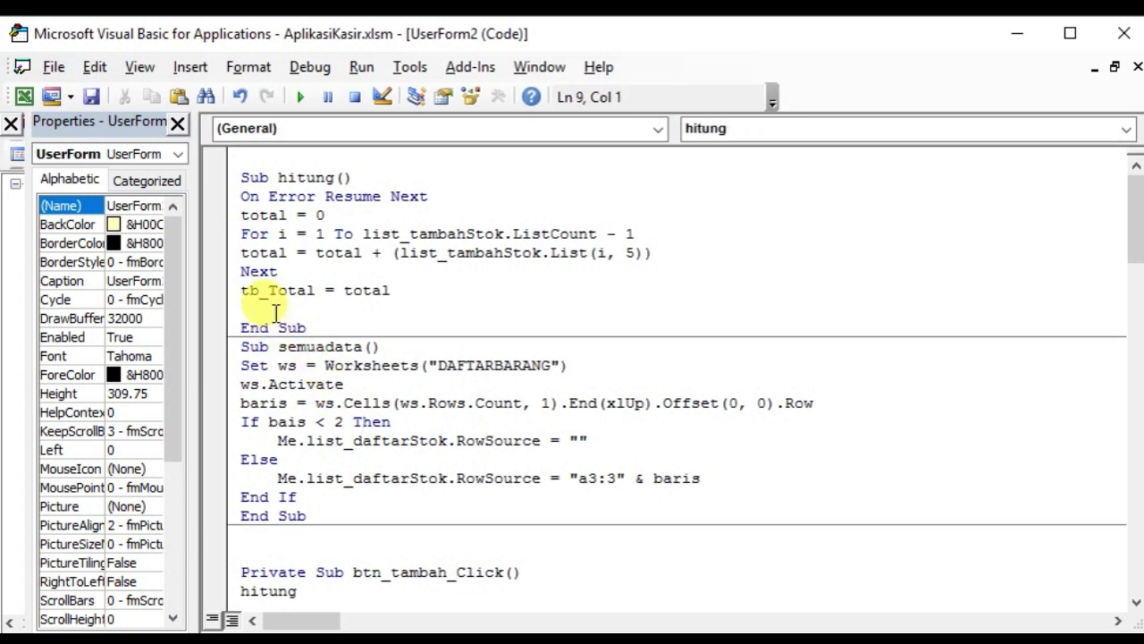
key(Delete)
click(351, 365)
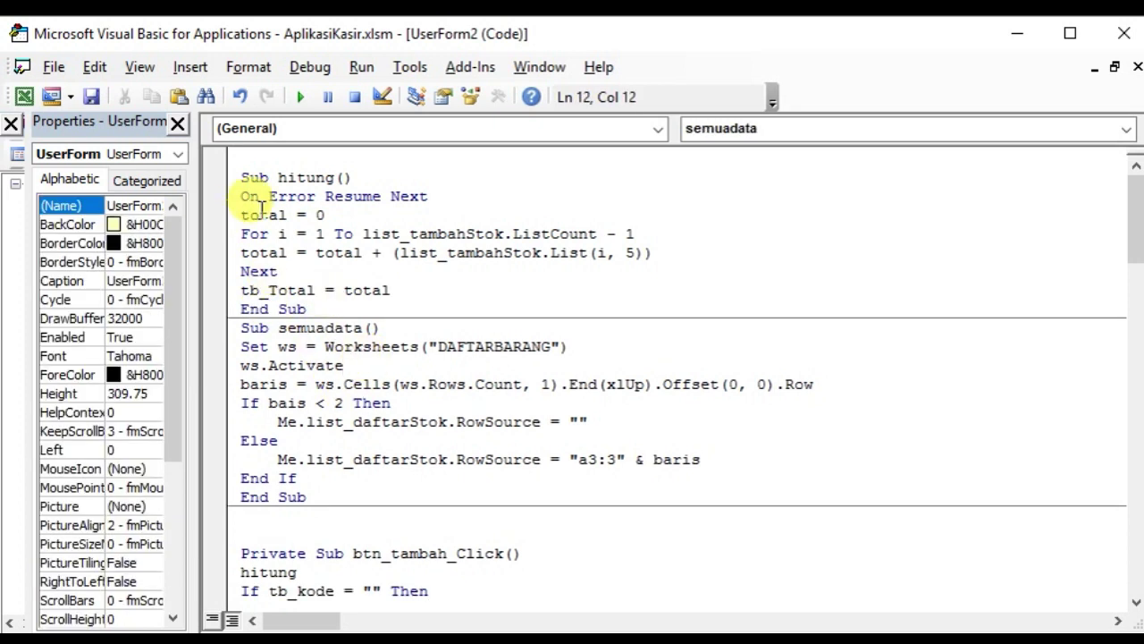
drag(306, 309, 214, 187)
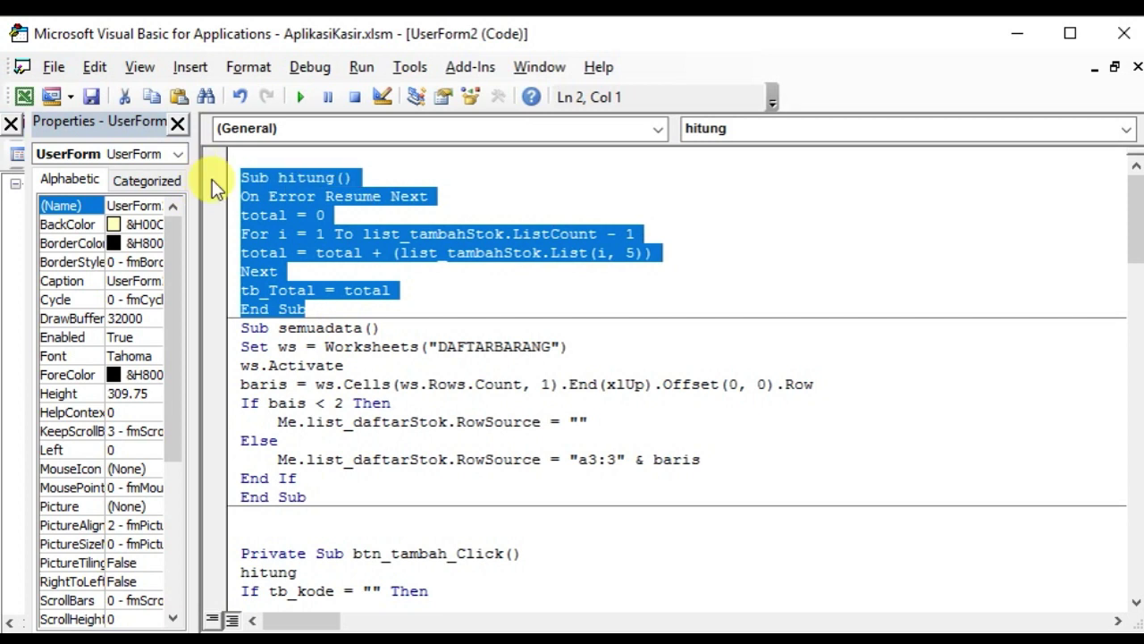
click(397, 253)
click(369, 289)
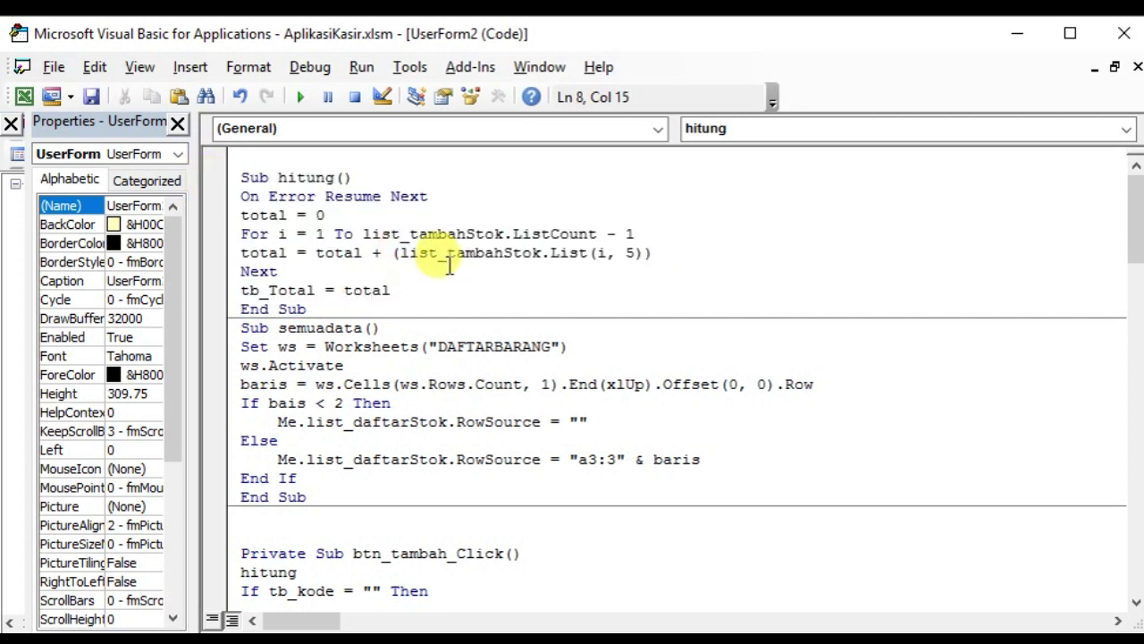
drag(353, 177, 242, 183)
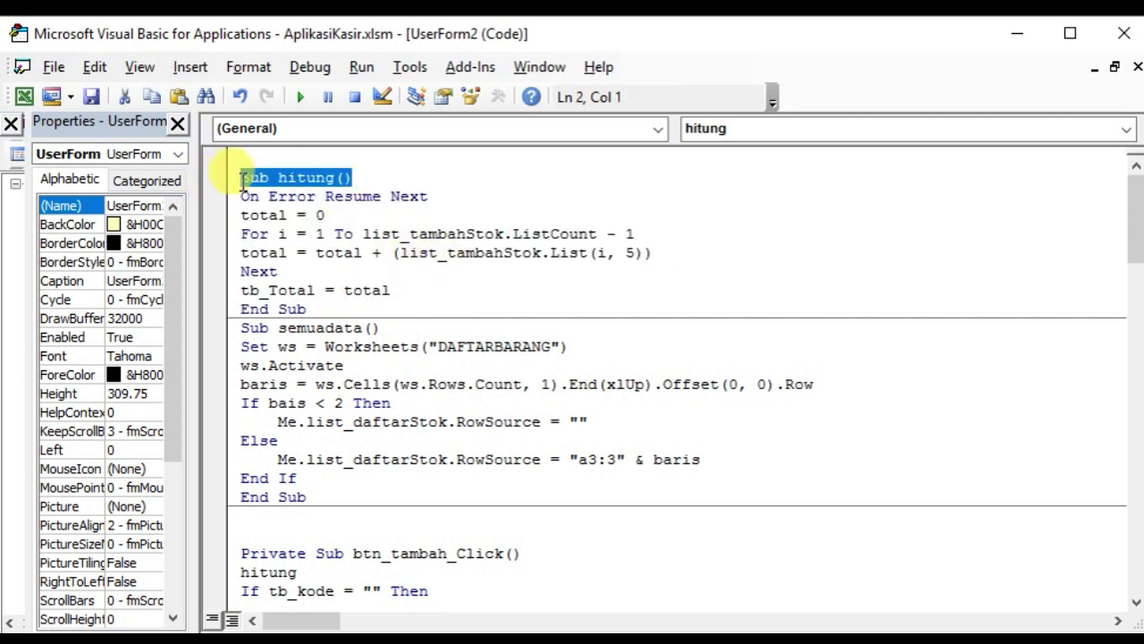
click(282, 271)
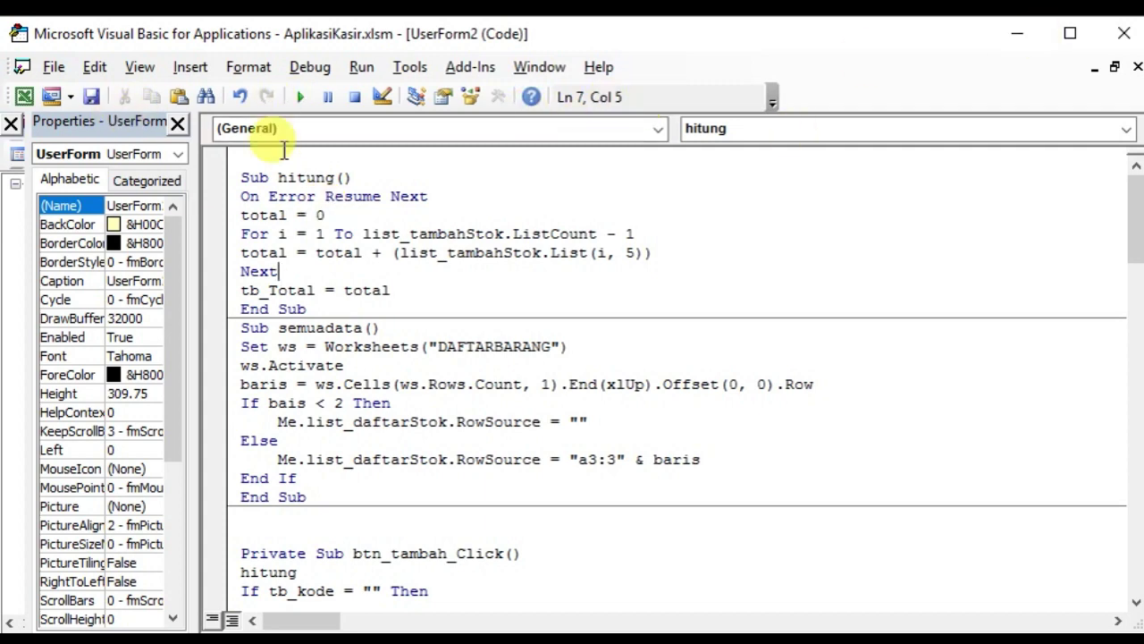
click(1137, 68)
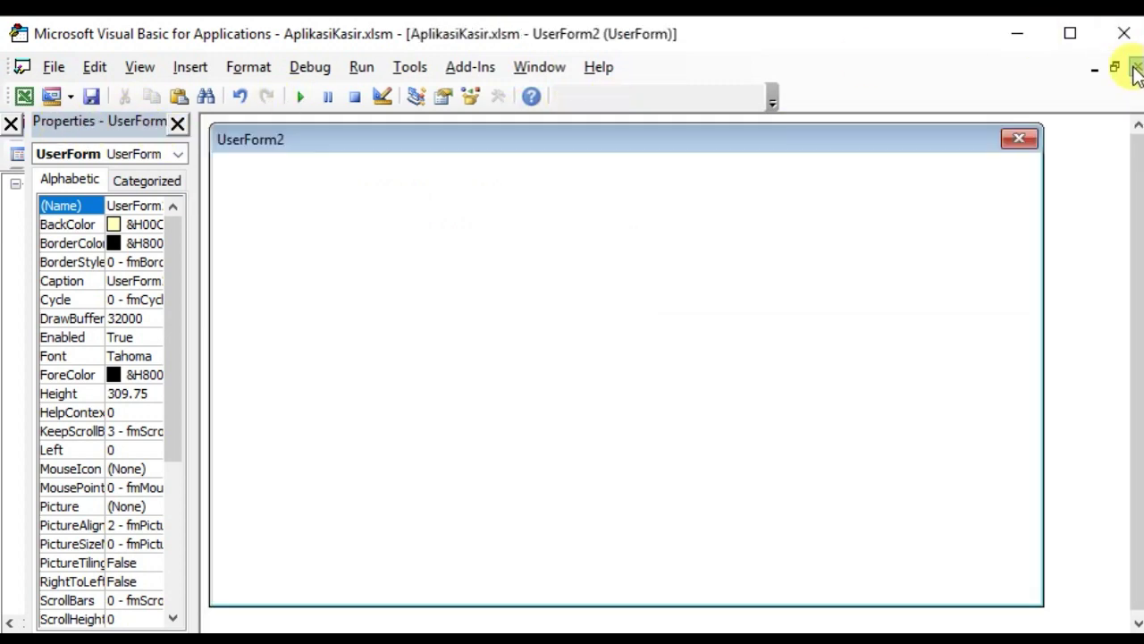
click(420, 397)
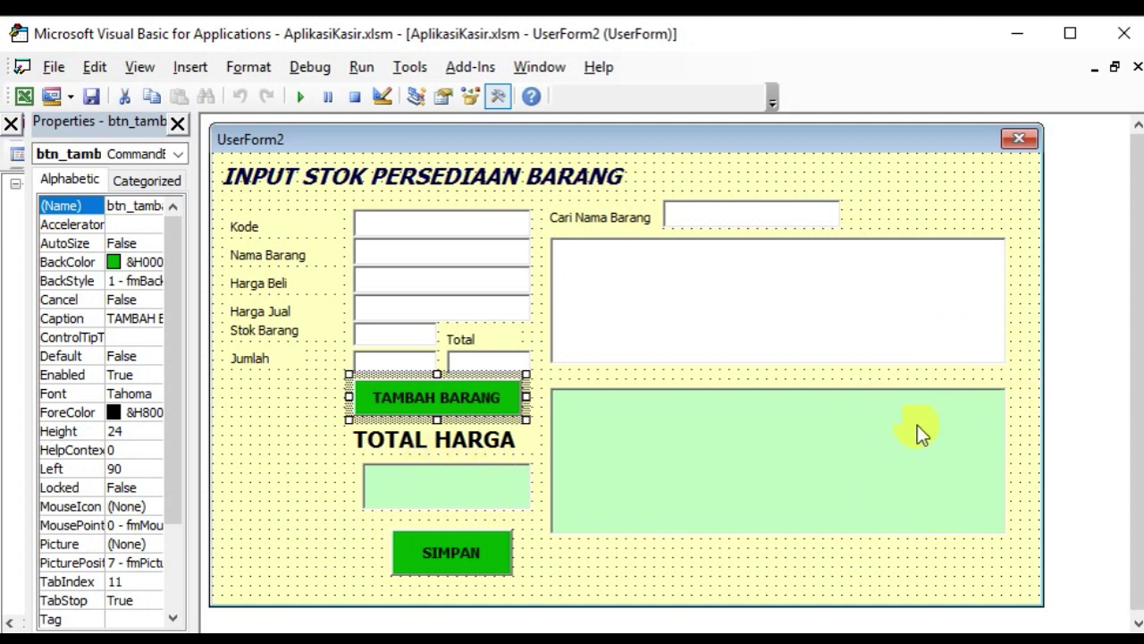
click(493, 366)
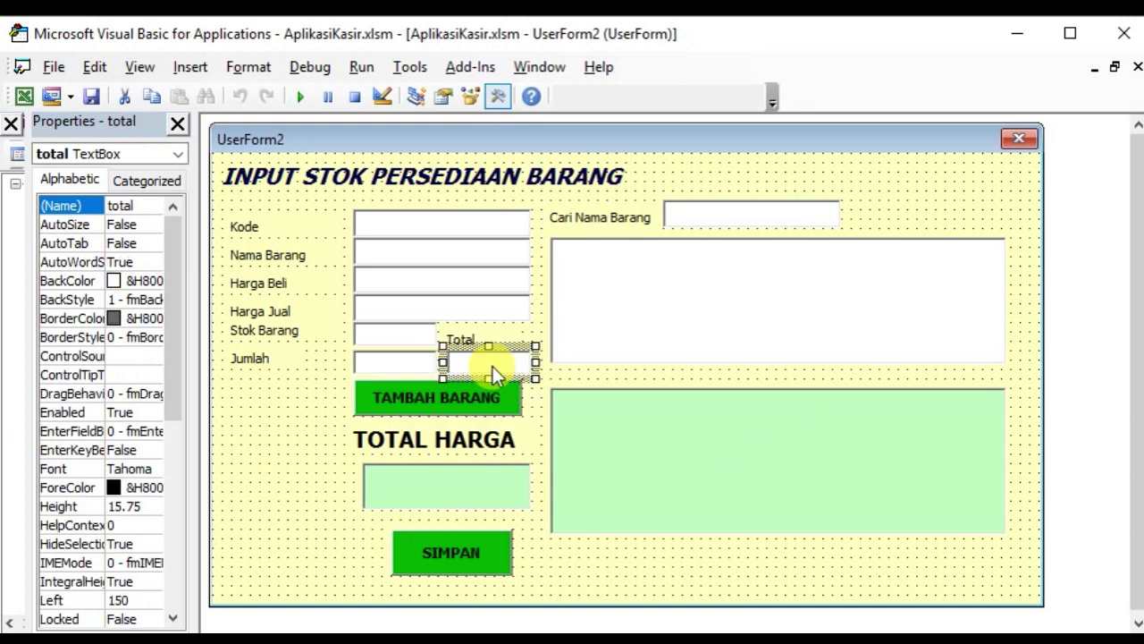
Step: Add a hitung call after total = "" in btn_tambah_Click, then run UserForm2
click(419, 394)
double_click(436, 400)
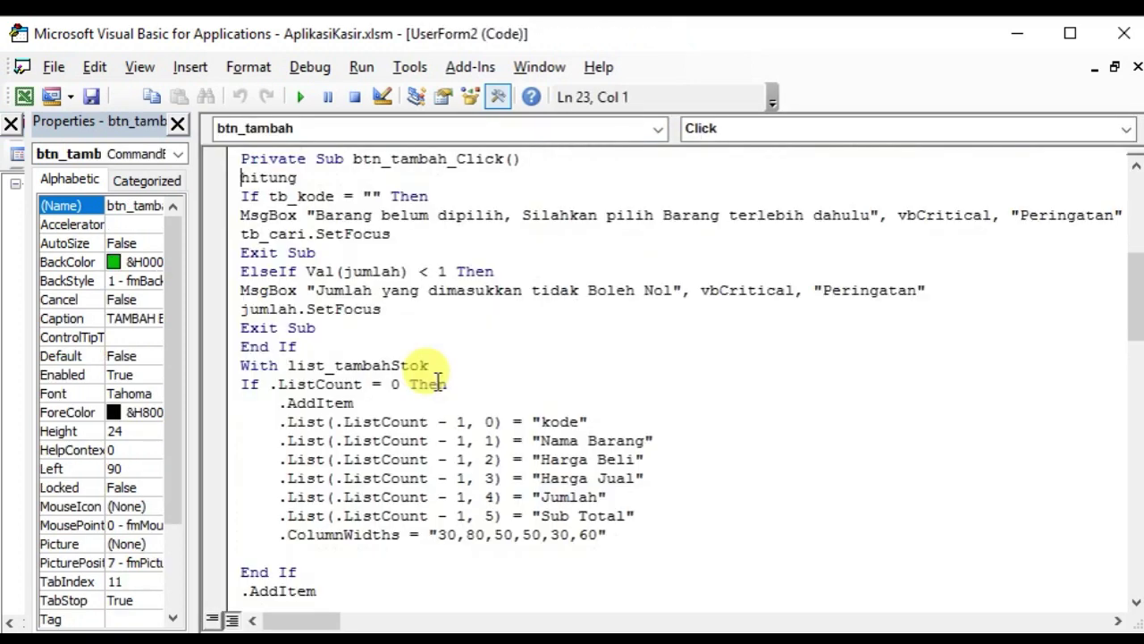
scroll(434, 371, down, 1)
scroll(379, 375, down, 10)
scroll(379, 376, down, 1)
scroll(313, 348, up, 2)
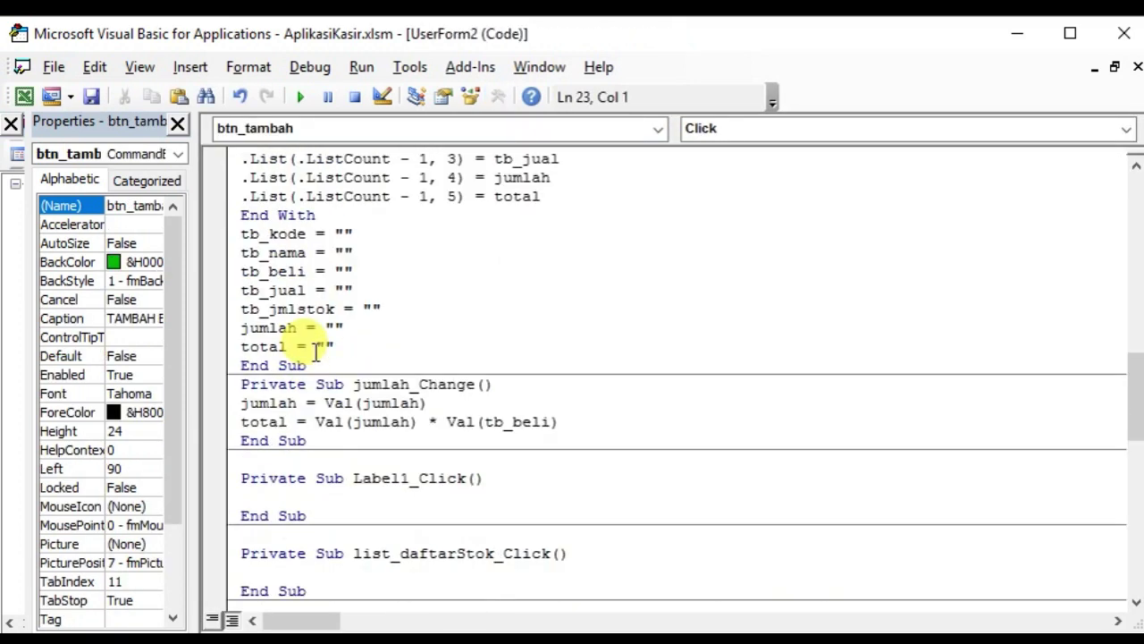
drag(384, 350, 397, 365)
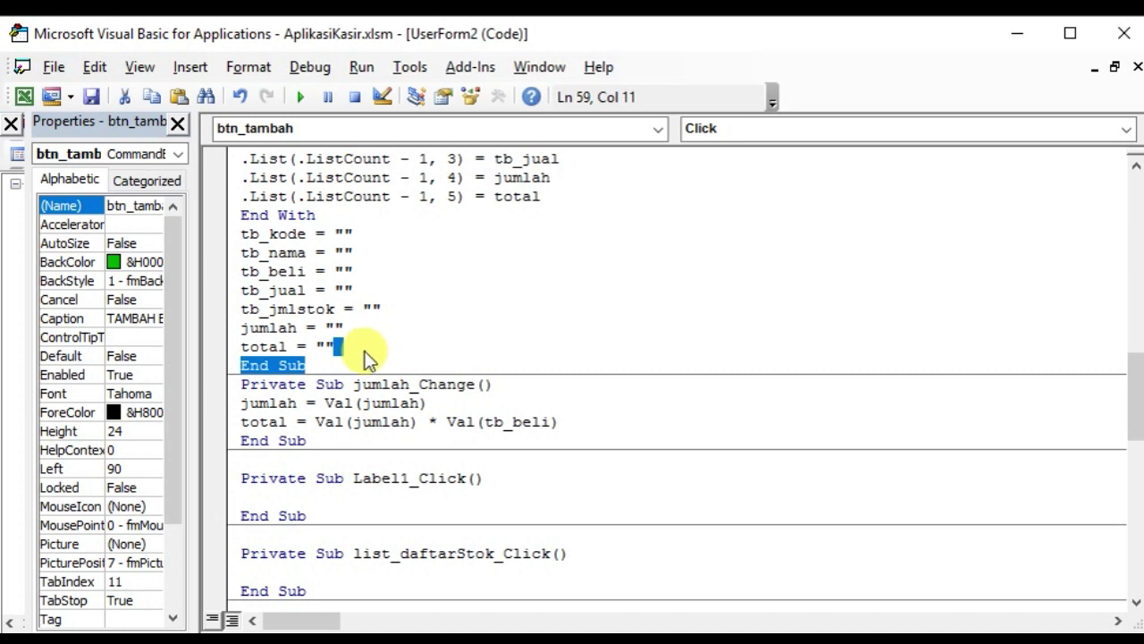
click(325, 402)
click(338, 346)
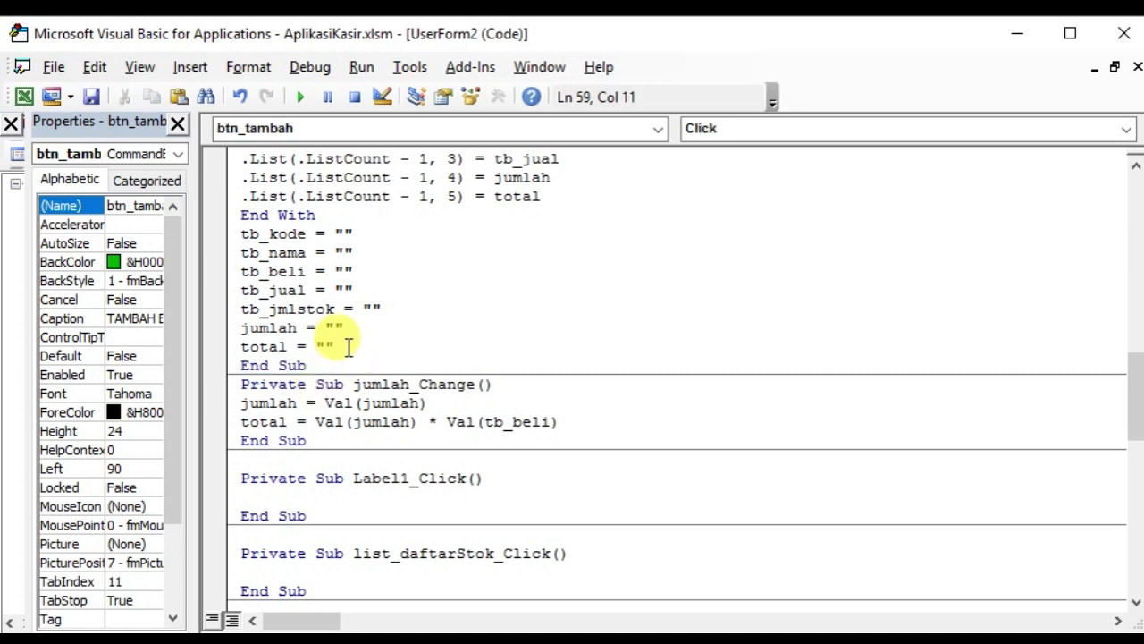
key(Return)
text(hitun)
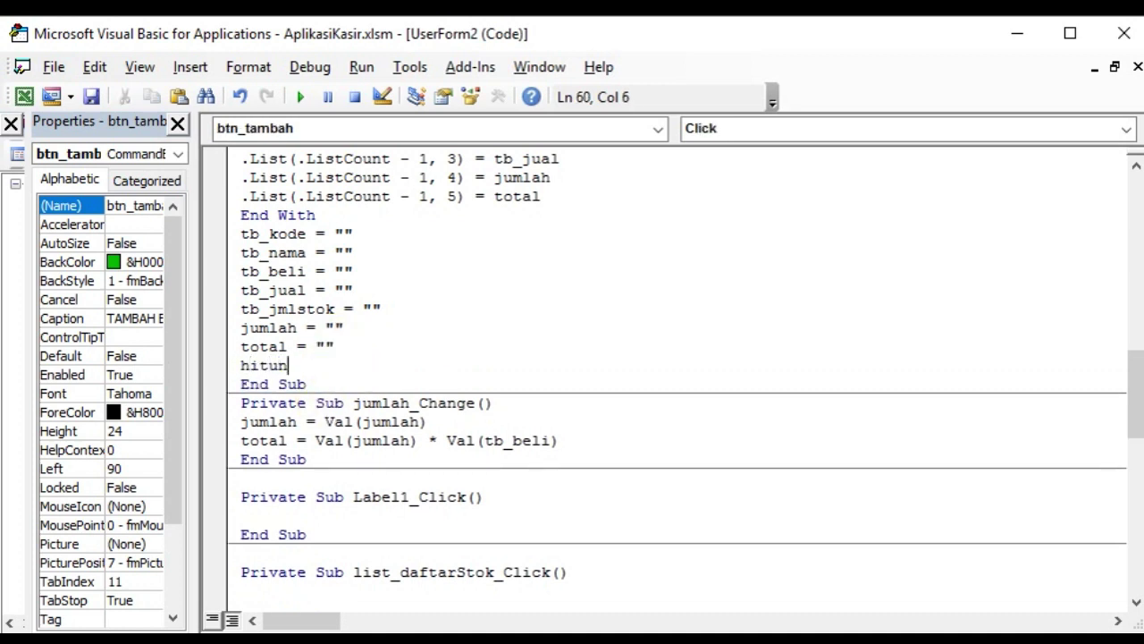
text(g)
click(409, 439)
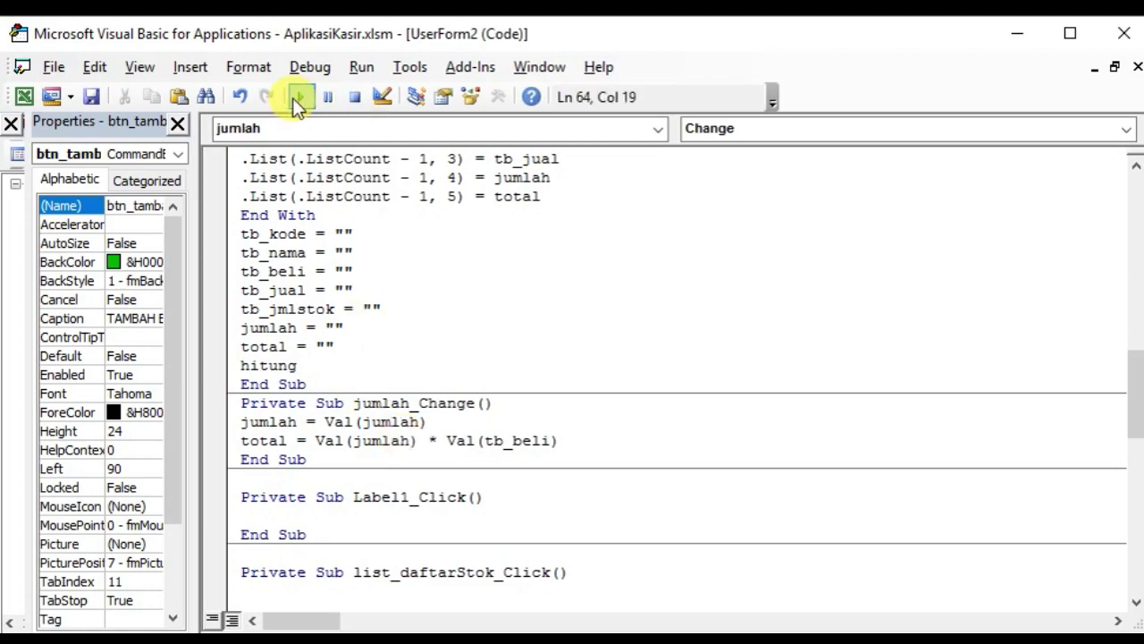
click(297, 96)
Step: Test the running form by searching 's', adding Sandal to the purchase list, then closing it
text(s)
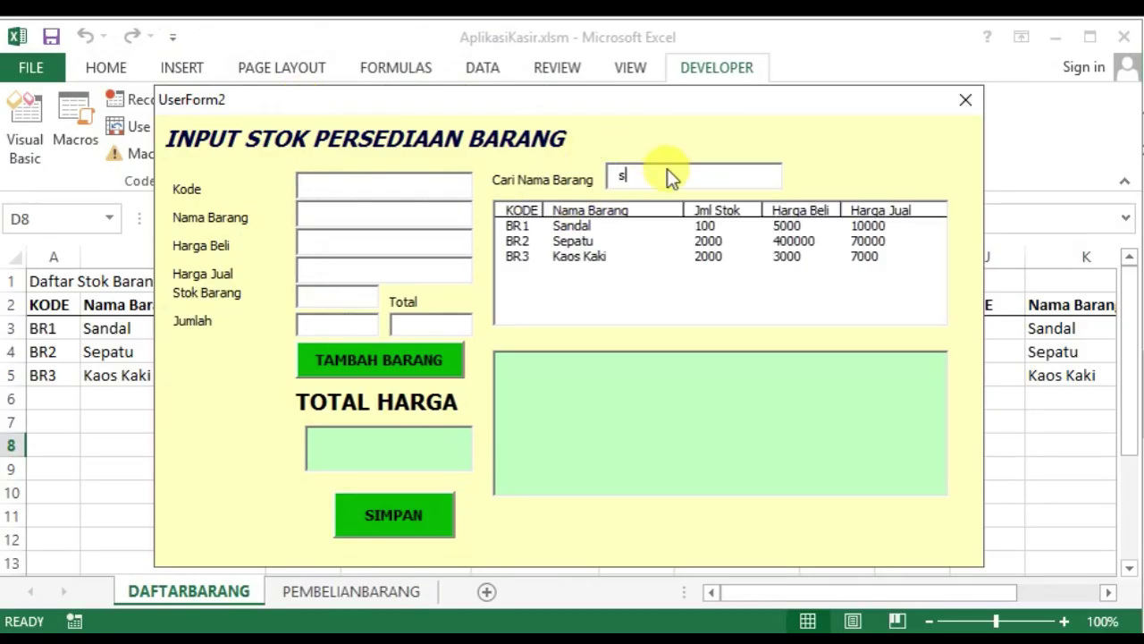
click(590, 228)
click(364, 325)
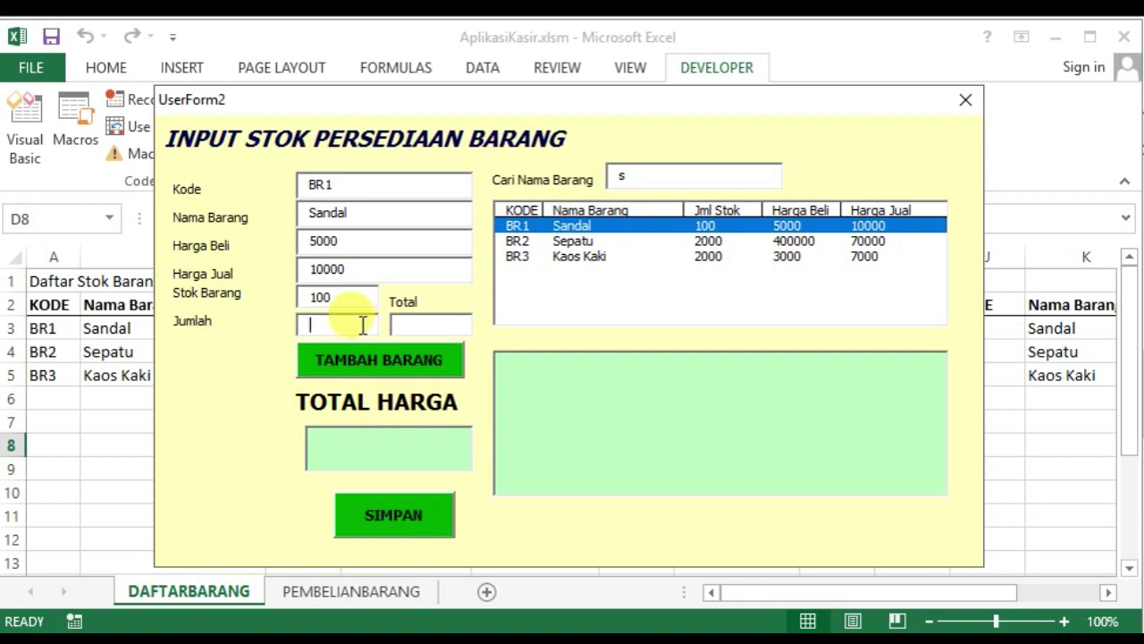
text(10)
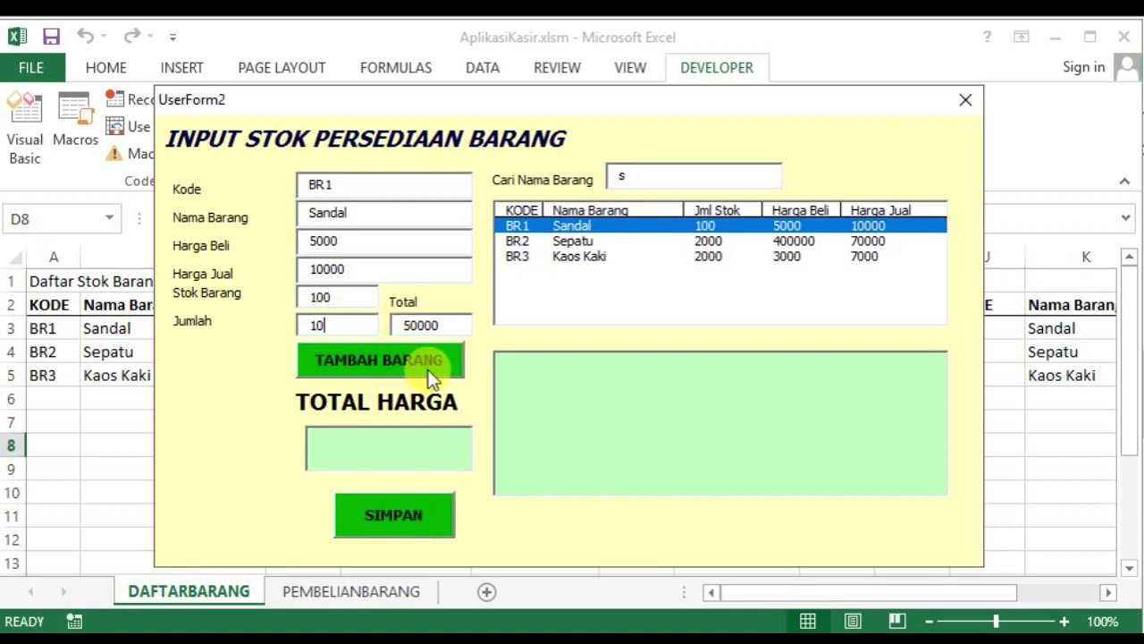
click(430, 362)
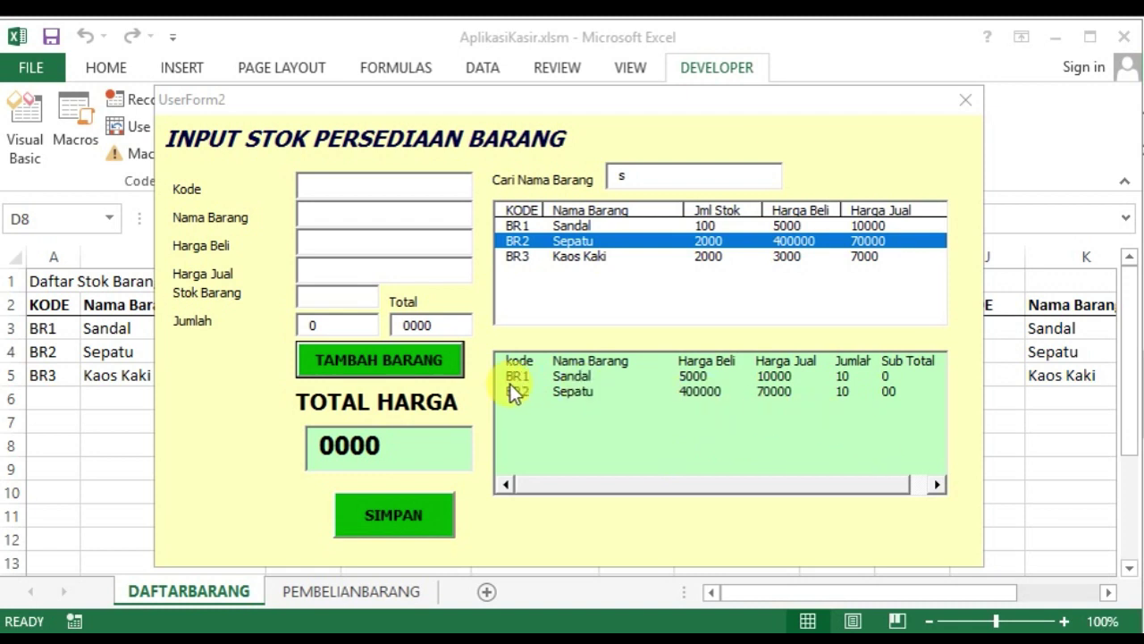
click(963, 105)
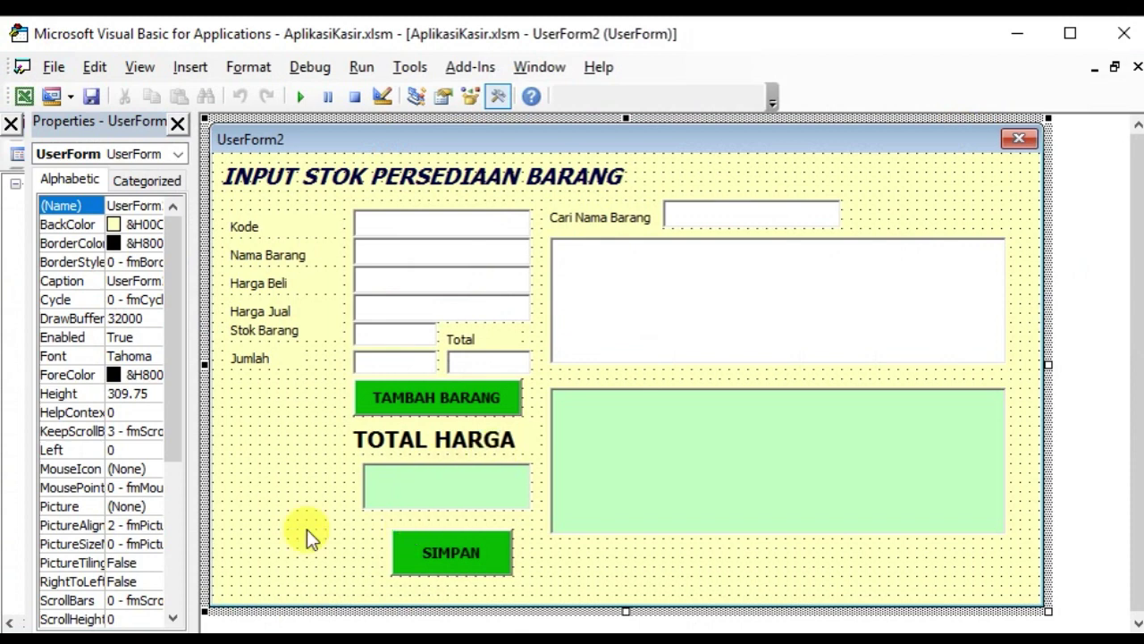
Step: In Sub hitung, rename the total variable to tot on every line
double_click(307, 529)
scroll(381, 462, up, 3)
scroll(380, 461, up, 5)
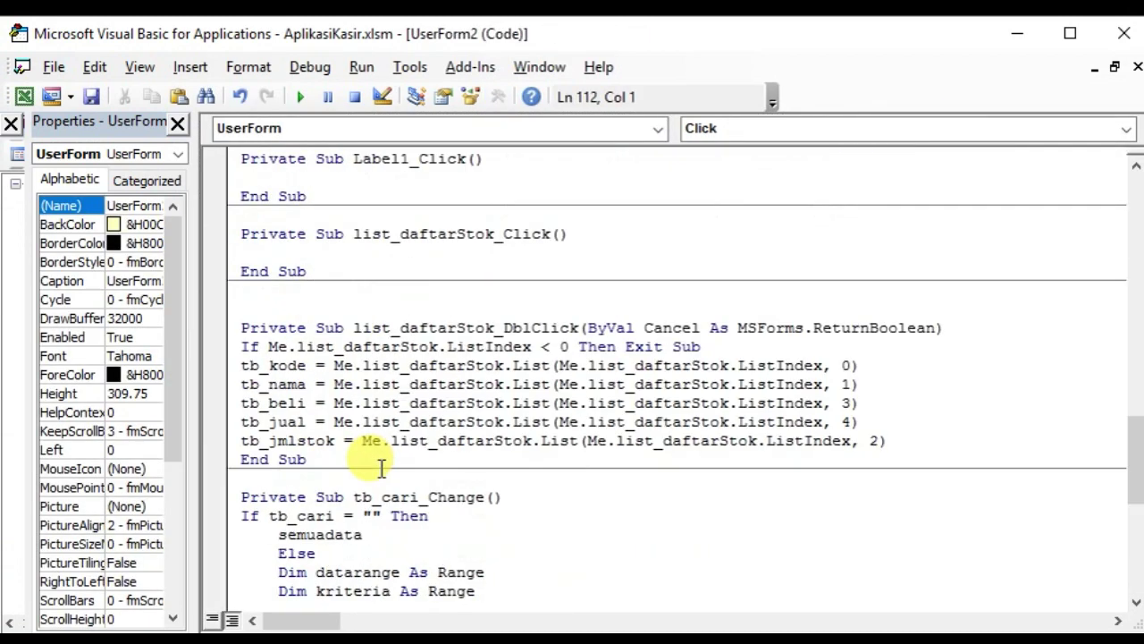
scroll(381, 466, up, 5)
scroll(379, 466, up, 5)
scroll(375, 468, up, 7)
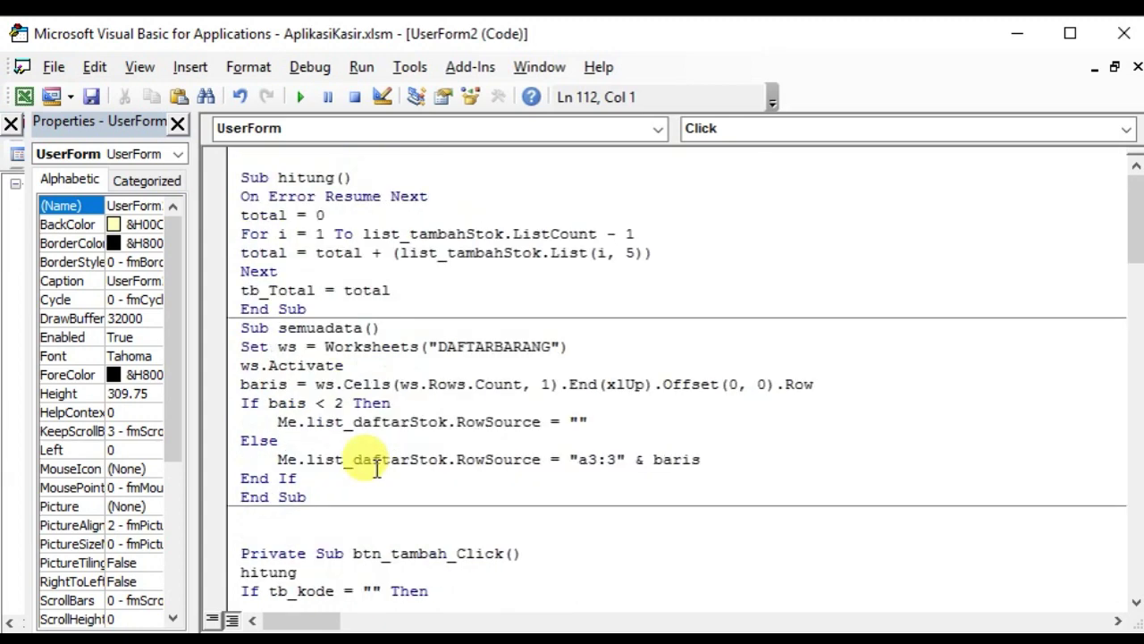
click(320, 270)
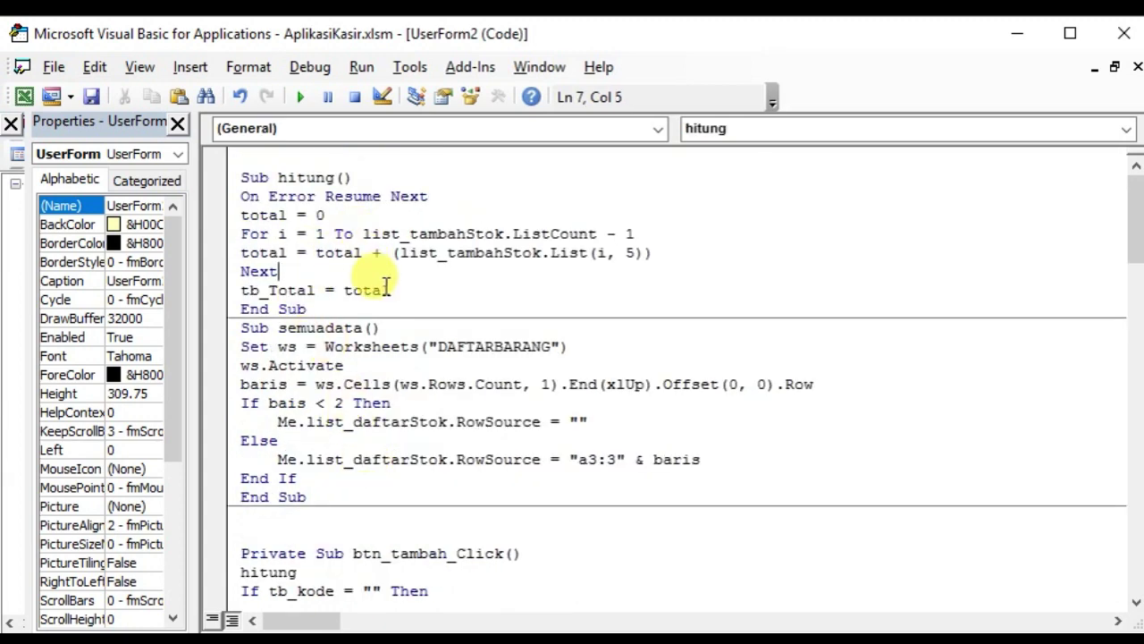
click(287, 215)
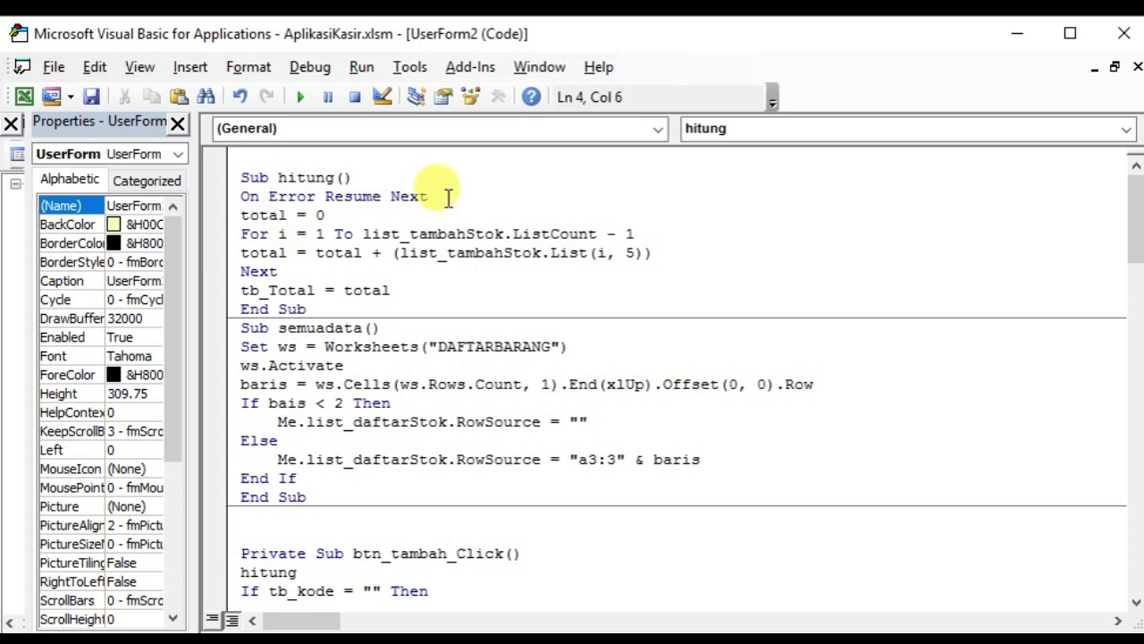
key(BackSpace)
key(BackSpace)
key(BackSpace)
text(t)
click(287, 252)
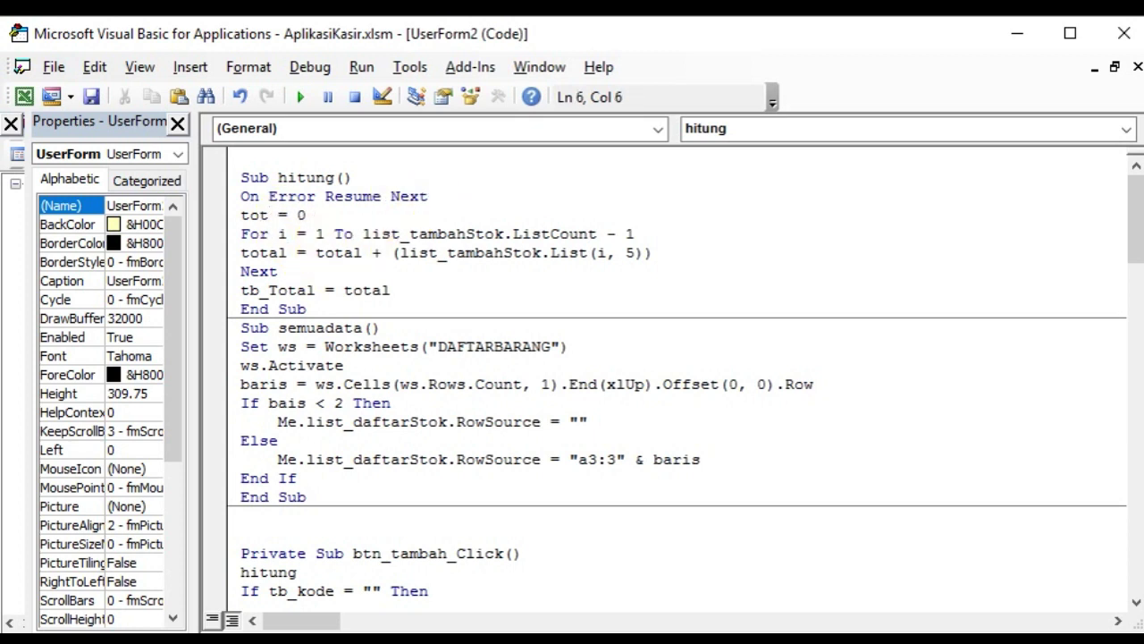
key(BackSpace)
key(BackSpace)
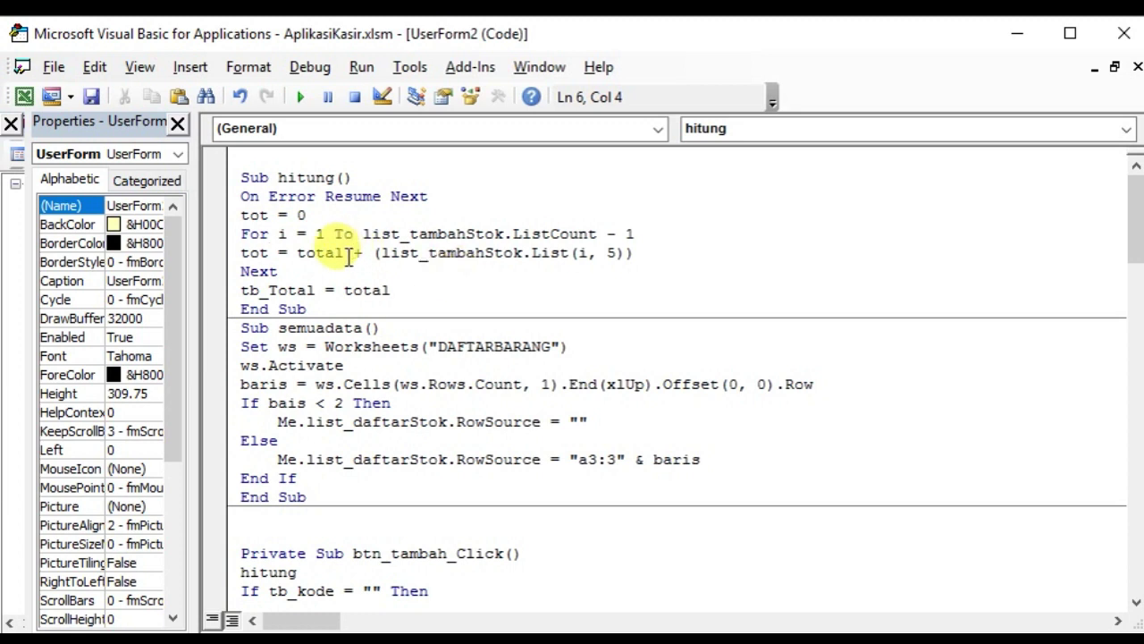
key(BackSpace)
key(BackSpace)
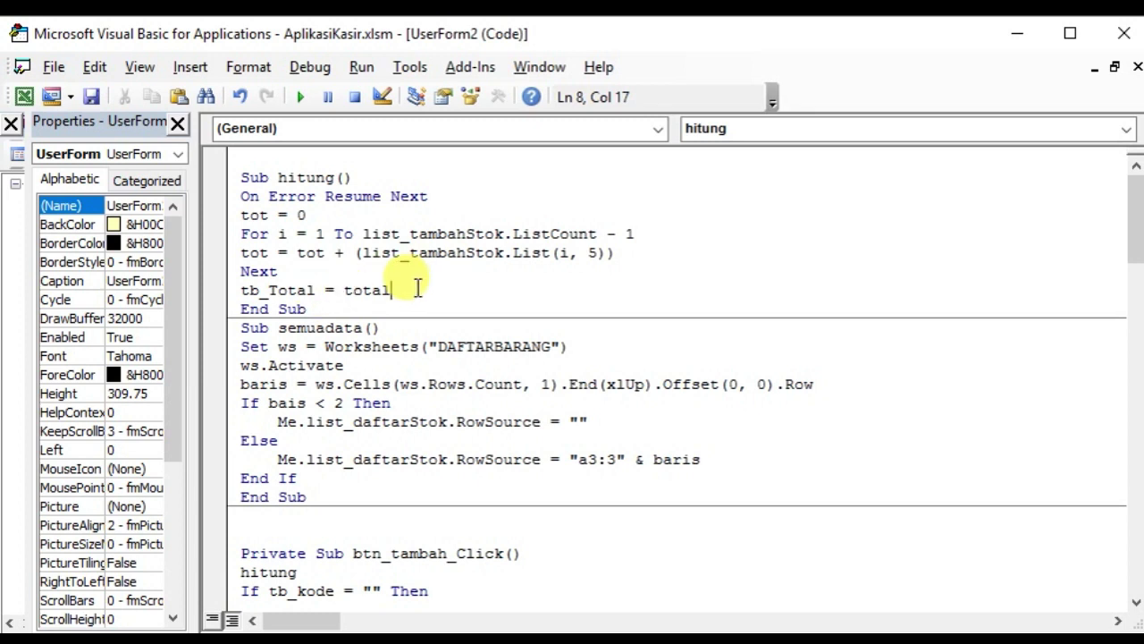
key(BackSpace)
key(BackSpace)
Step: Wrap the list_tambahStok.List(i, 5) subtotal in CSng on the summing line
click(379, 346)
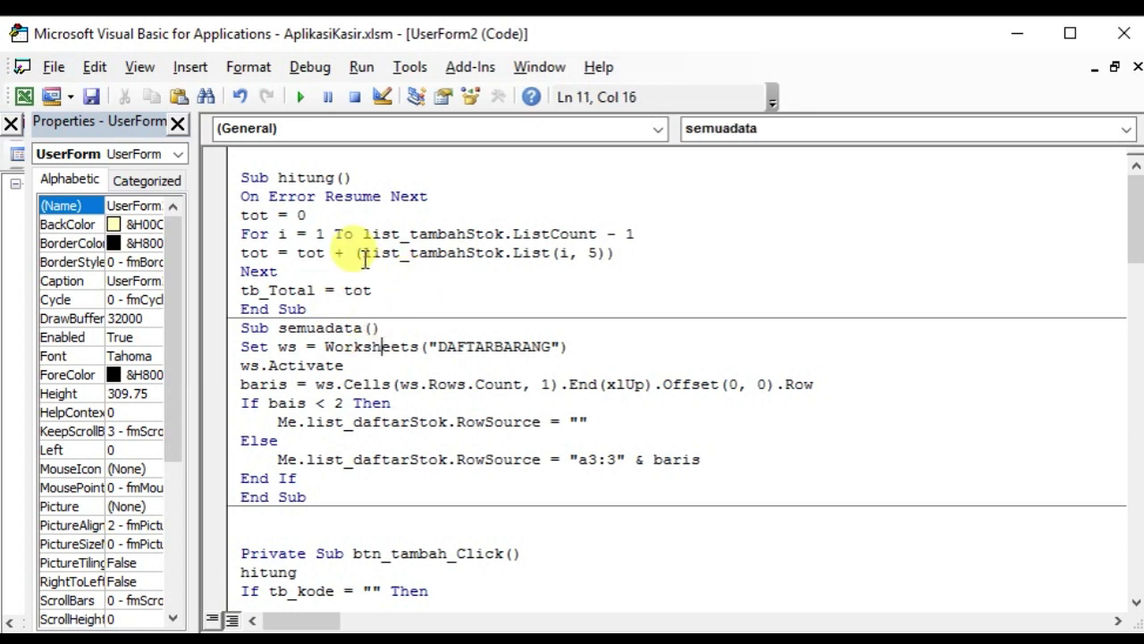
click(354, 252)
text(c)
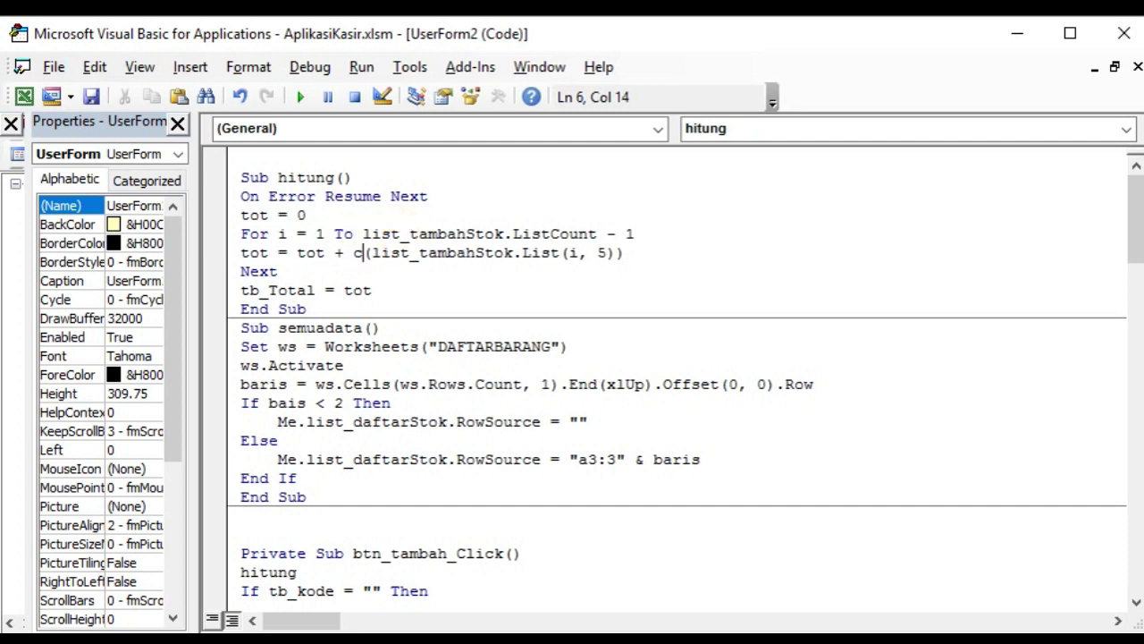
text(sng)
click(399, 345)
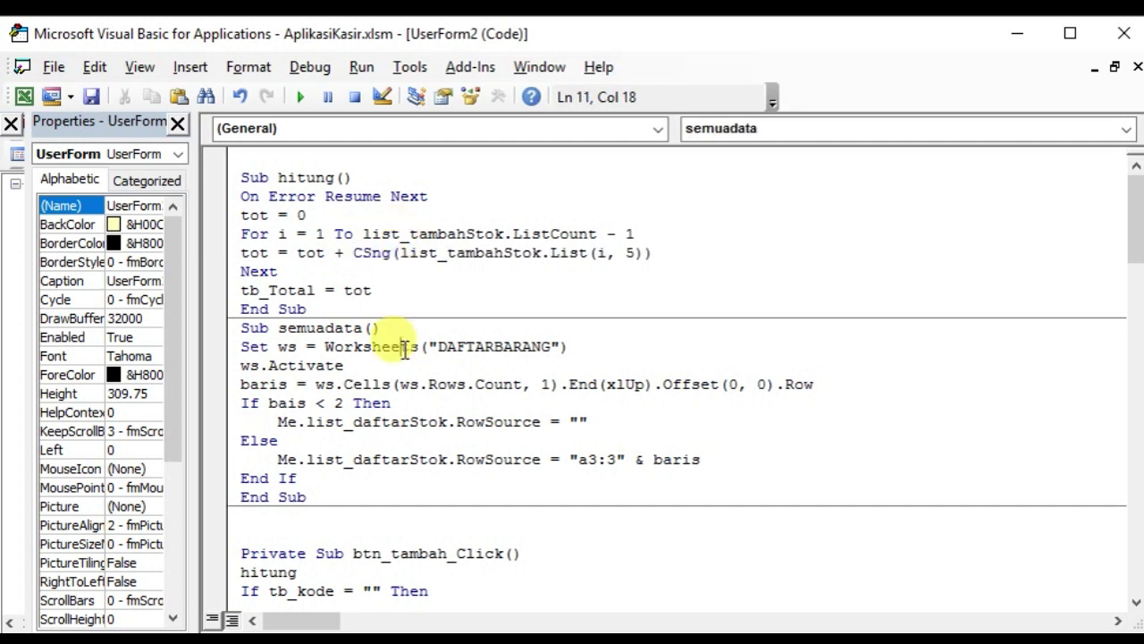
click(393, 253)
drag(394, 253, 353, 253)
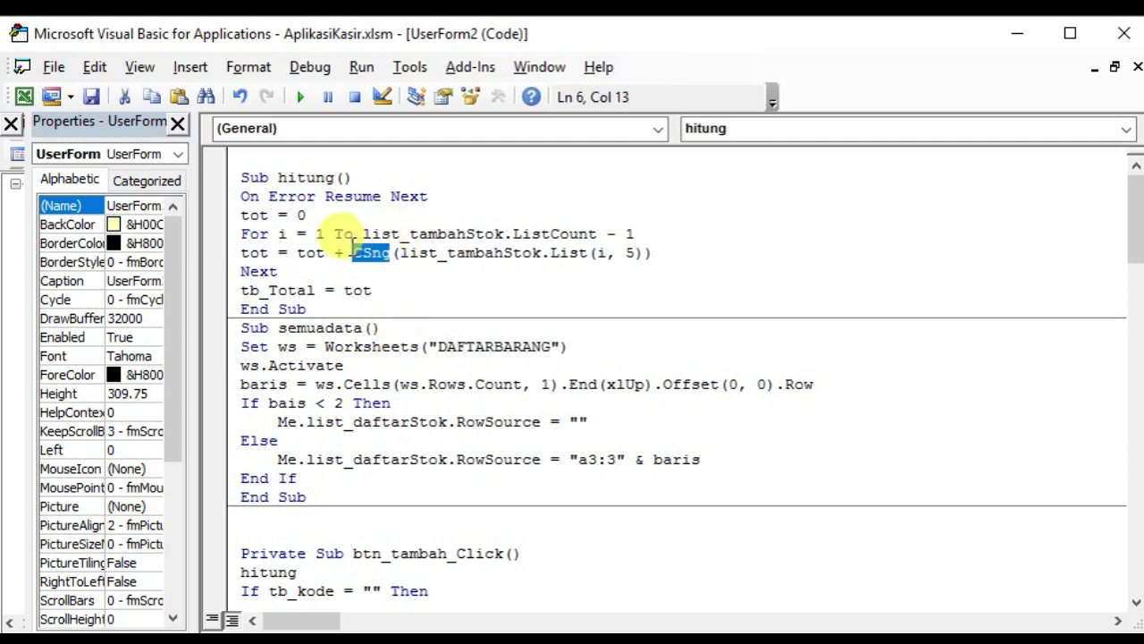
click(511, 253)
drag(455, 253, 520, 253)
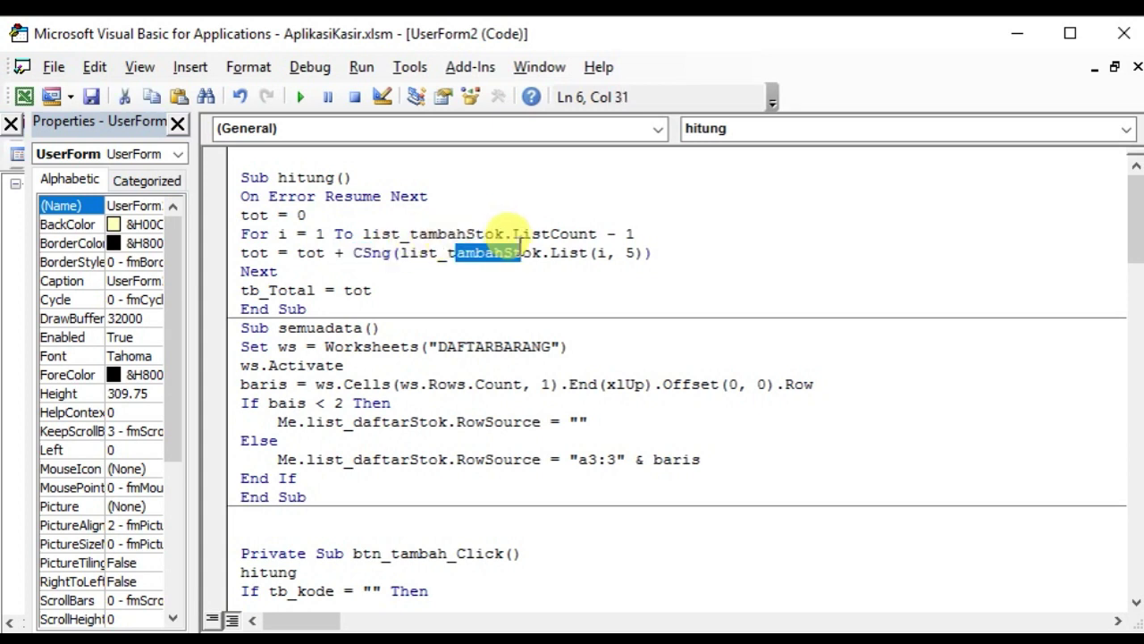
Step: Review the hitung loop, tot = 0 initialisation and accumulation lines
click(447, 304)
click(384, 271)
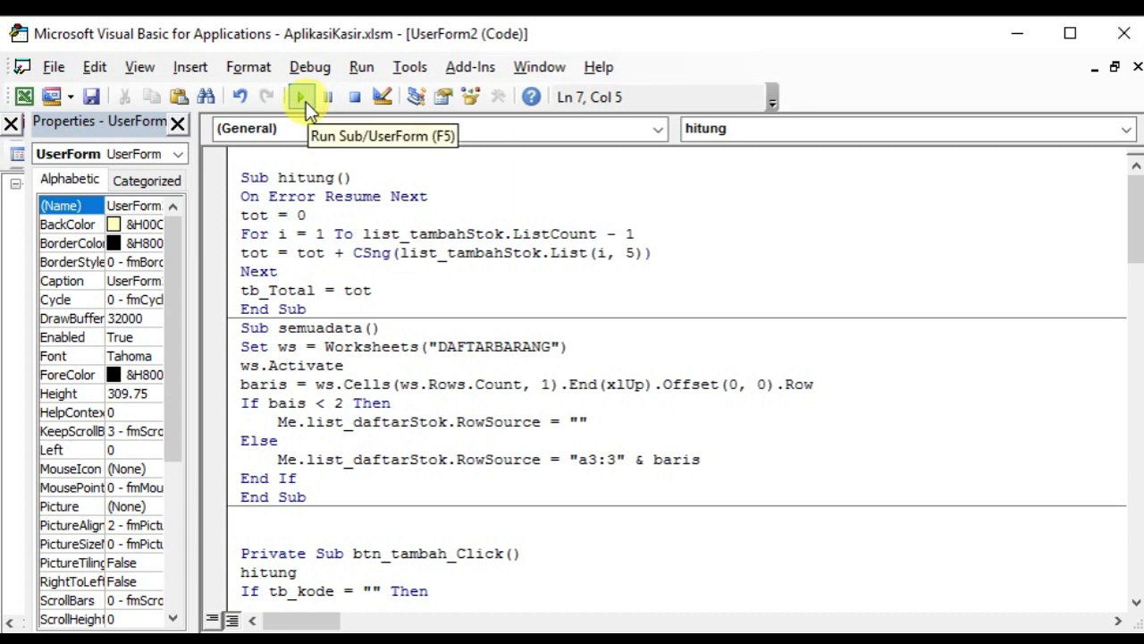
click(361, 234)
click(247, 215)
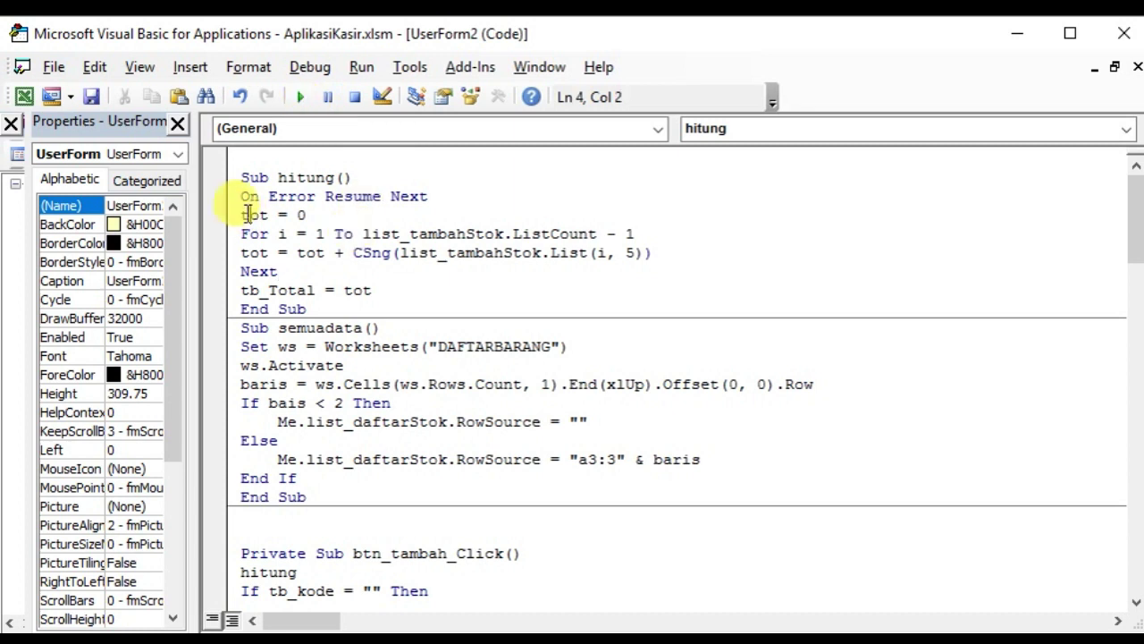
drag(240, 215, 306, 214)
click(268, 215)
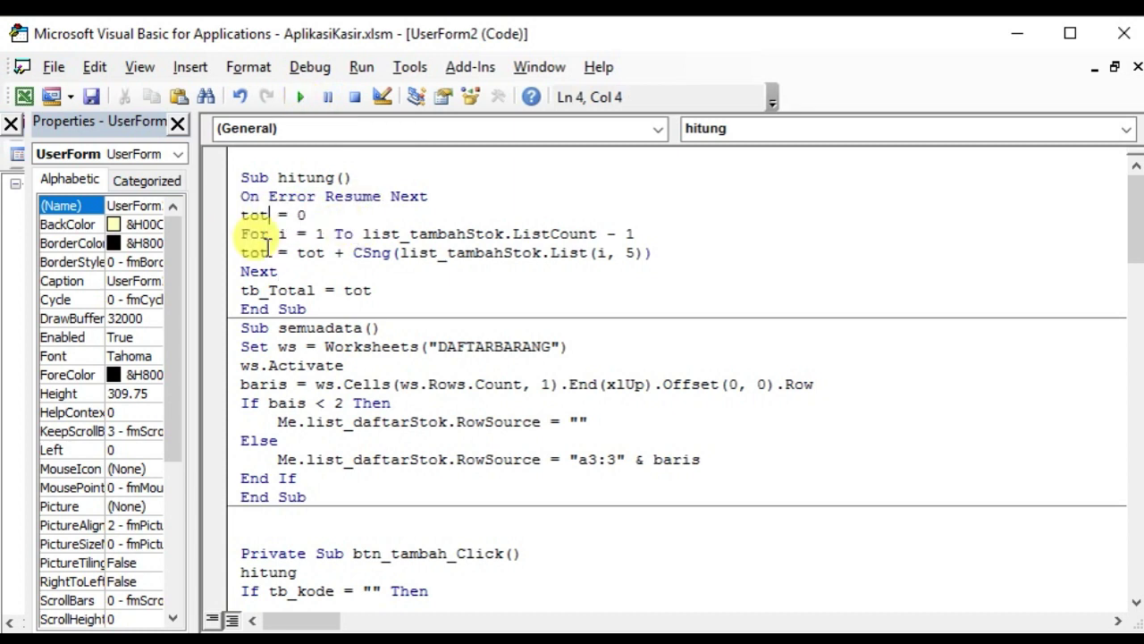
click(306, 252)
click(325, 252)
click(351, 288)
click(482, 252)
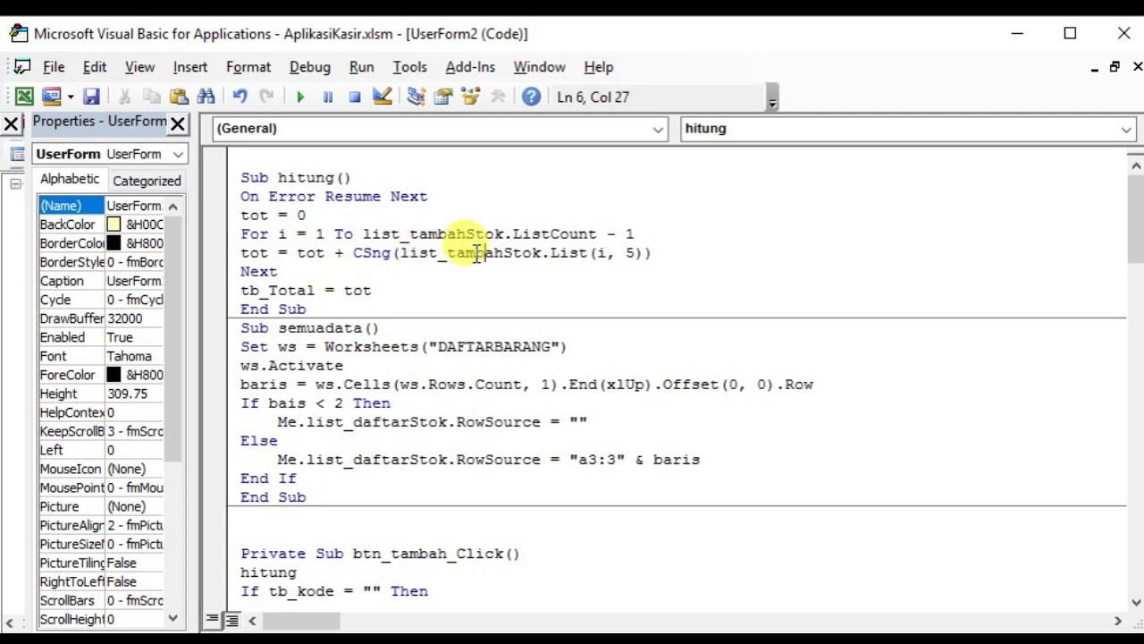
click(350, 383)
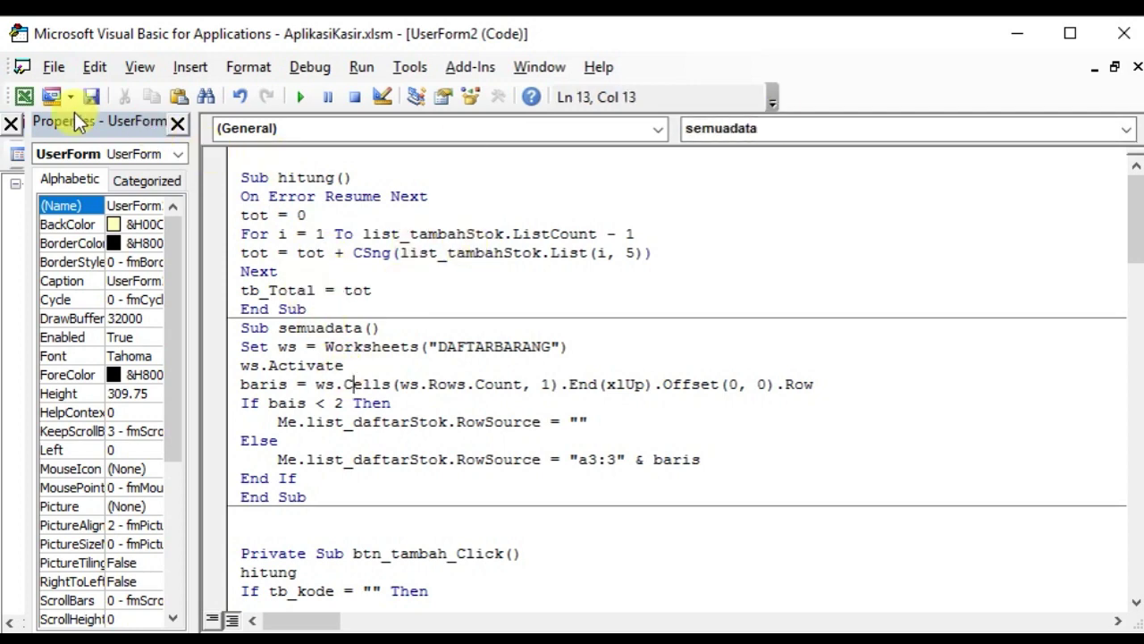
Step: Close the code window and launch UserForm2 from the form design
click(1137, 68)
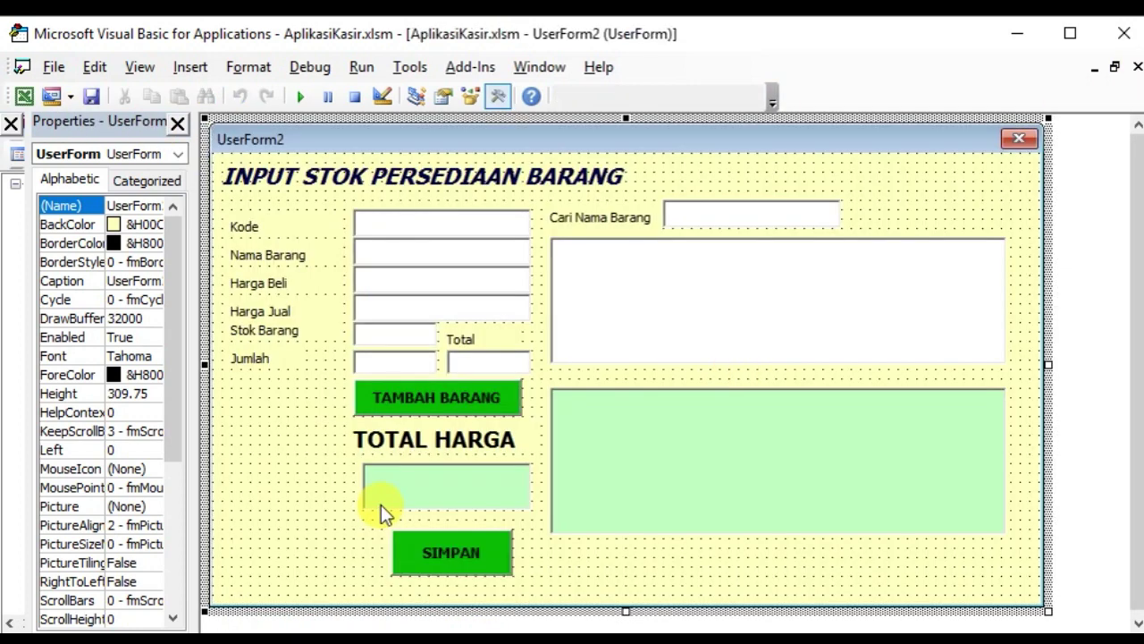
click(399, 487)
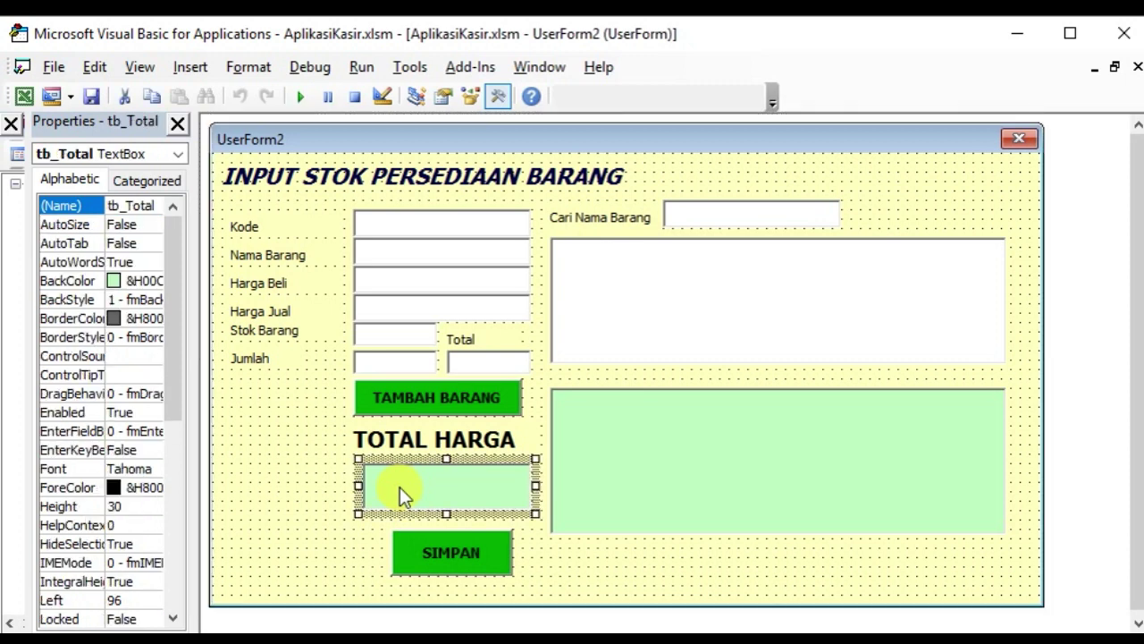
click(840, 274)
click(315, 134)
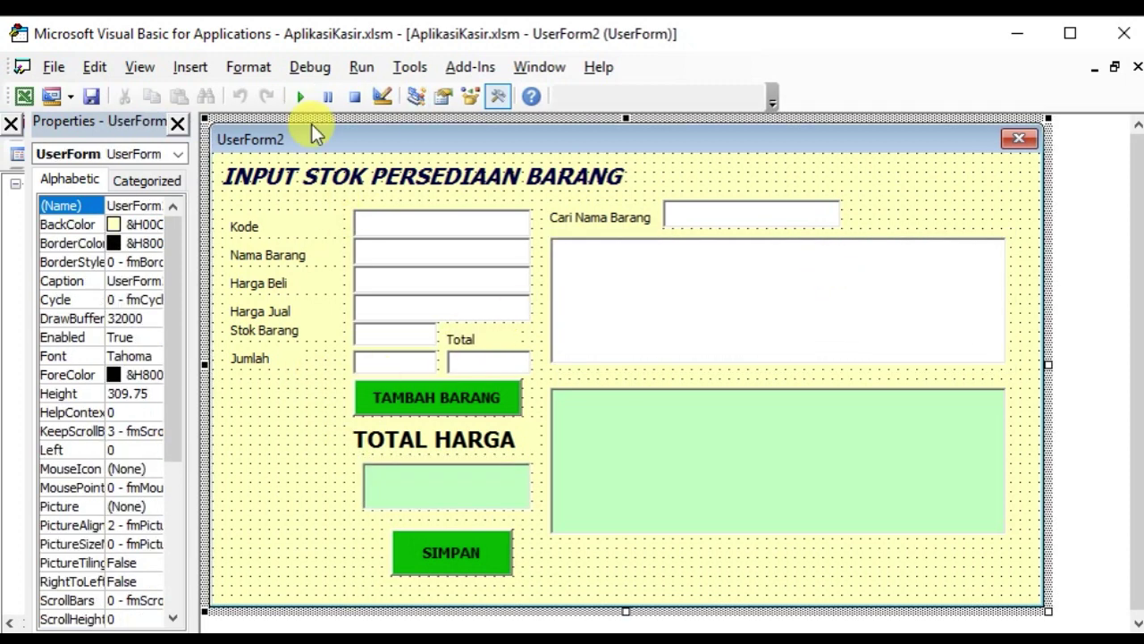
click(300, 96)
Step: Search 'sa' and add Sandal with Jumlah 10 to the purchase list
click(667, 172)
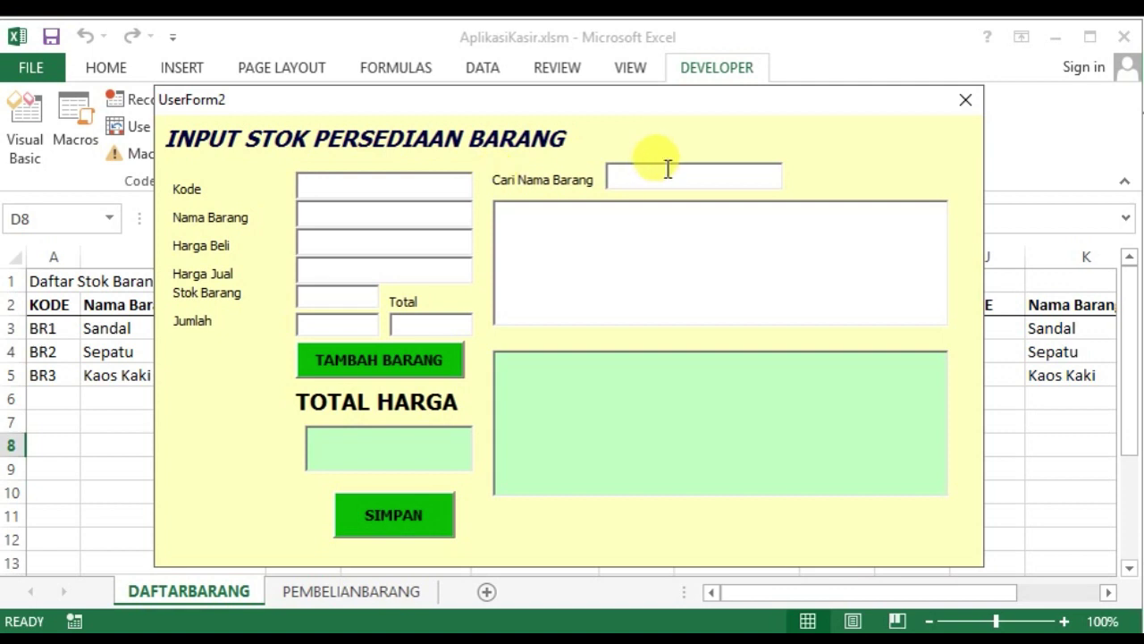
text(sa)
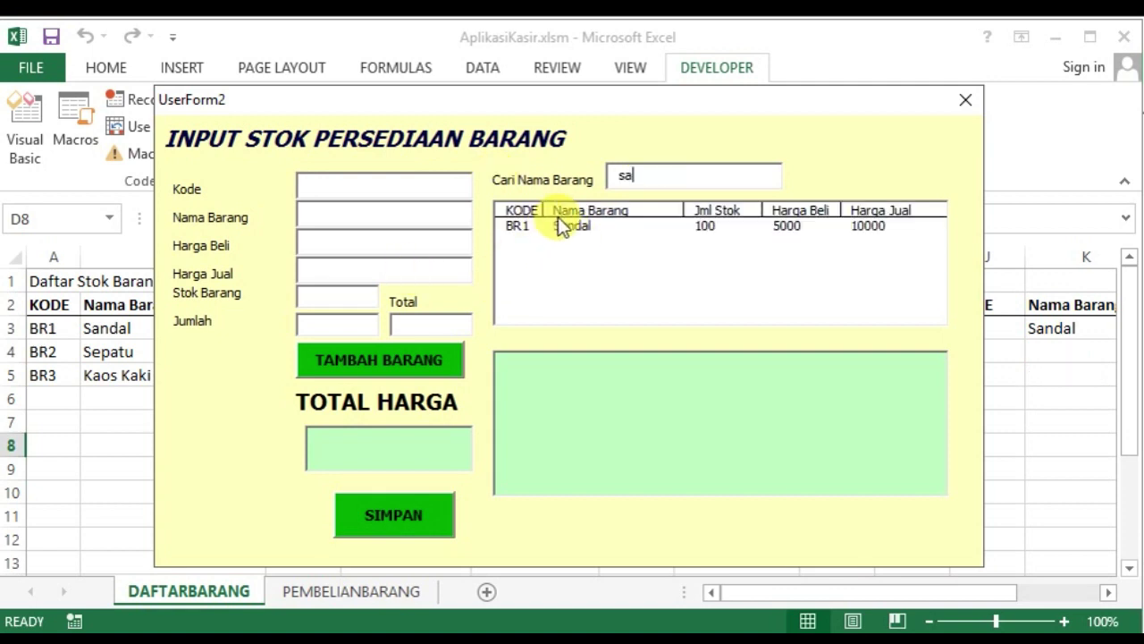
double_click(556, 226)
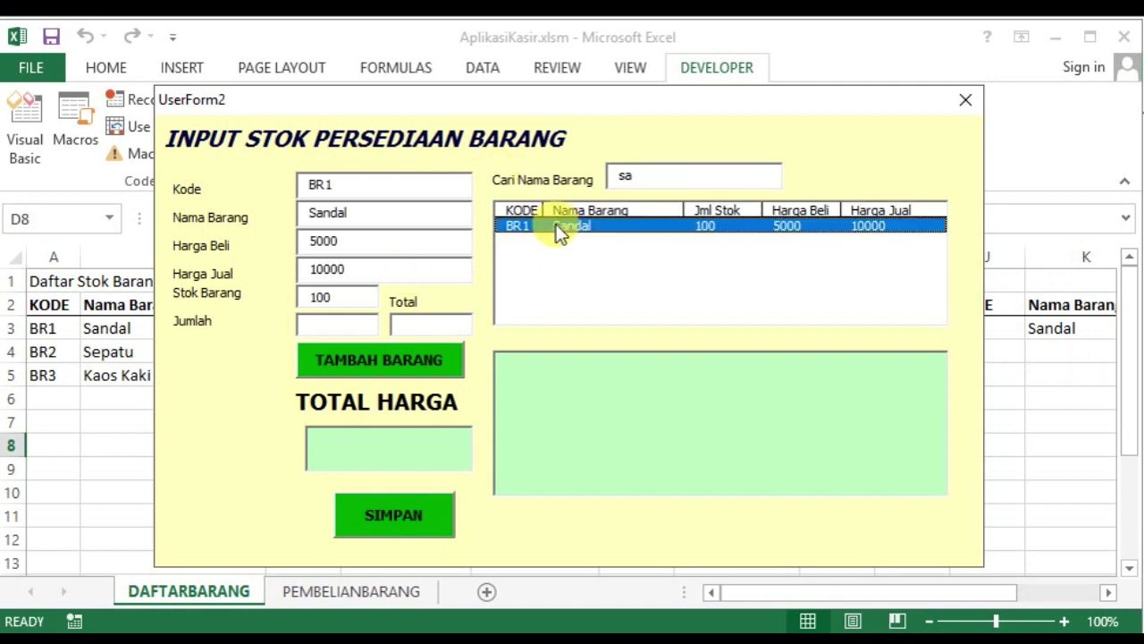
click(362, 323)
text(10)
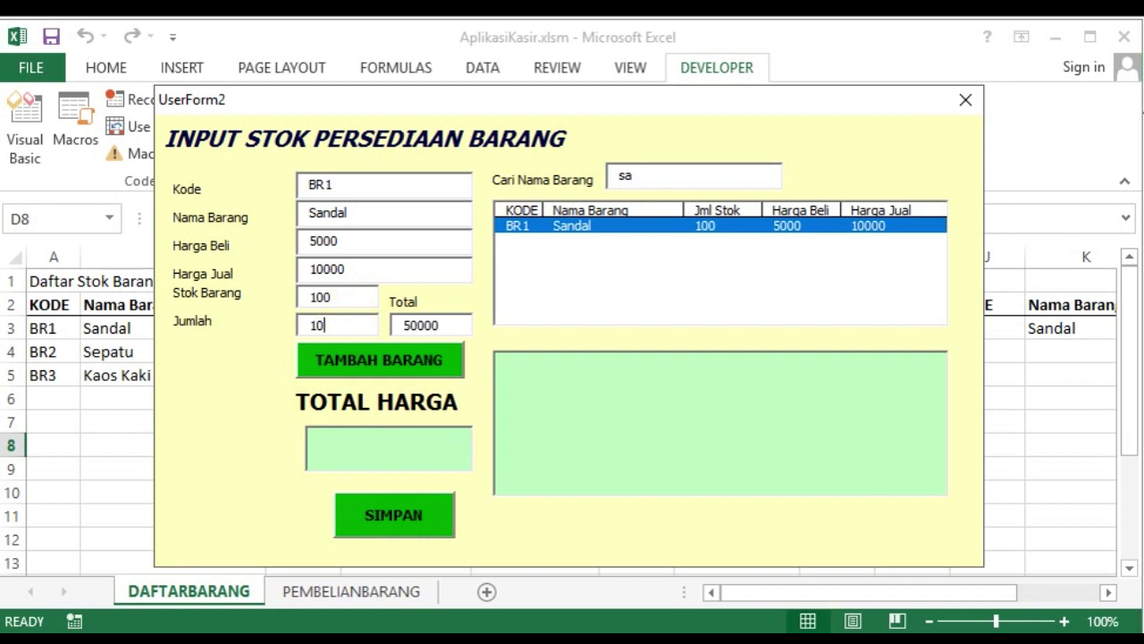
click(411, 367)
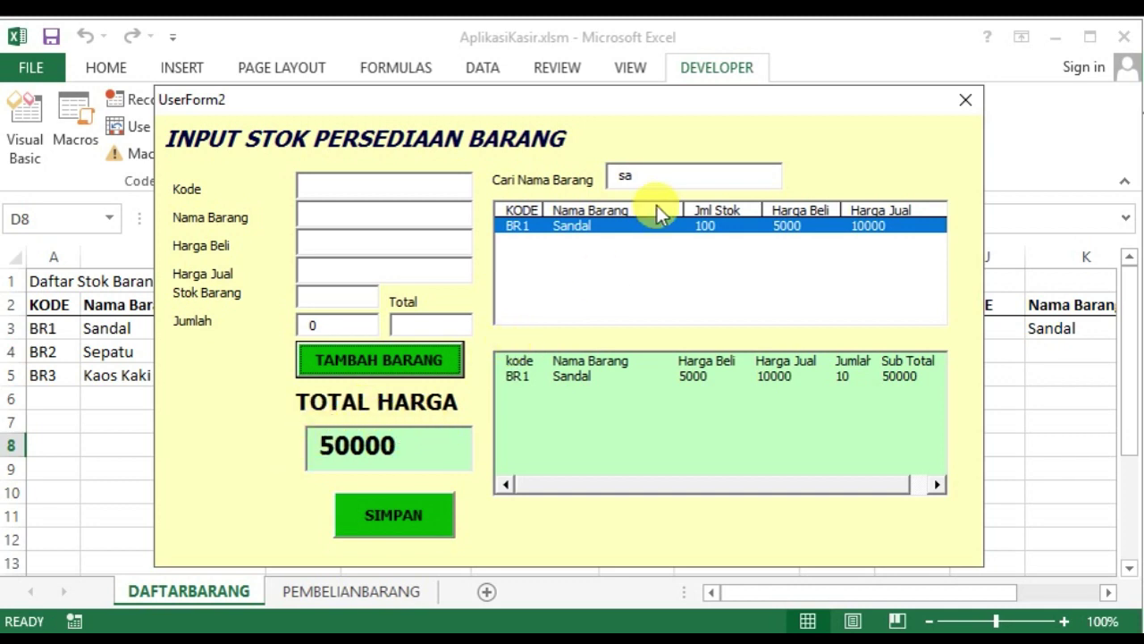
Step: Search 'ka' and add Kaos Kaki with Jumlah 100, bringing TOTAL HARGA to 350000
drag(670, 175, 560, 181)
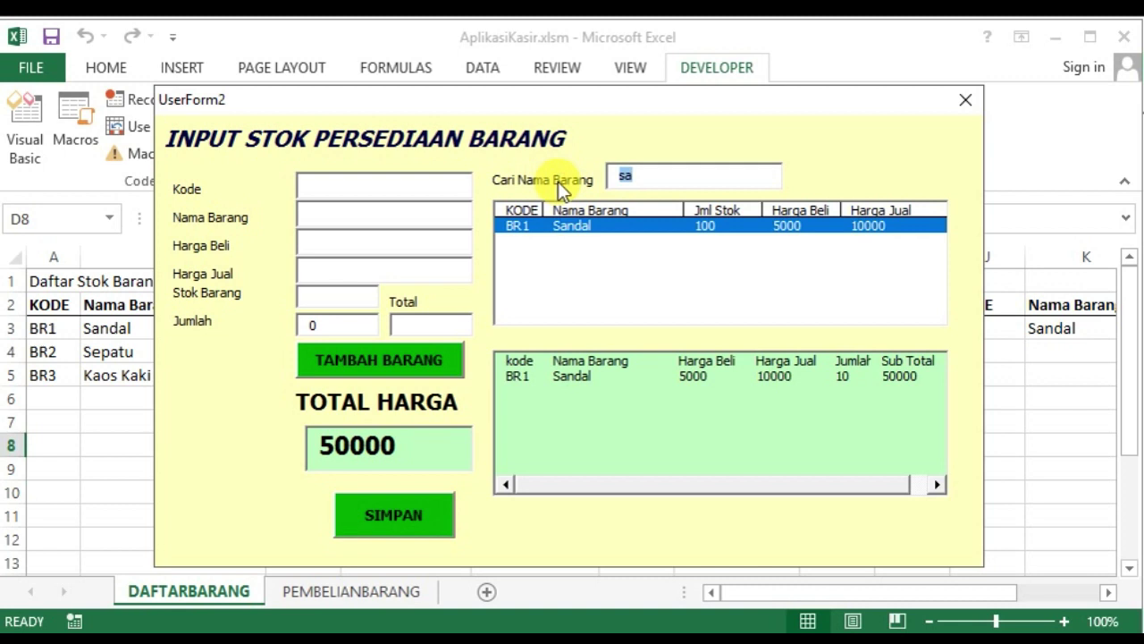
text(kasi)
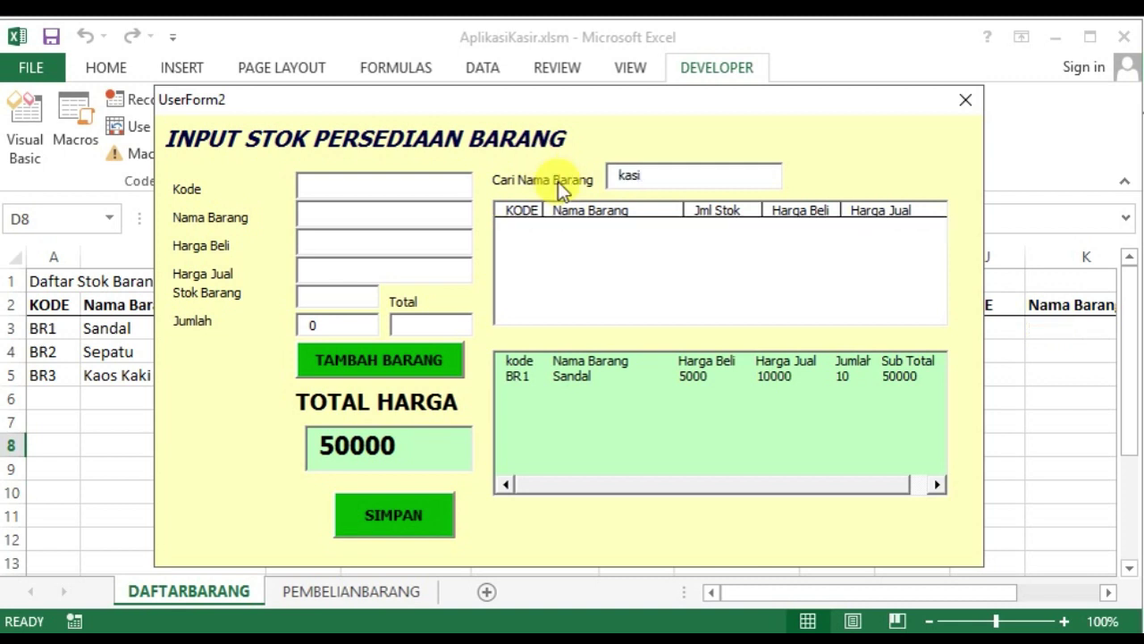
key(BackSpace)
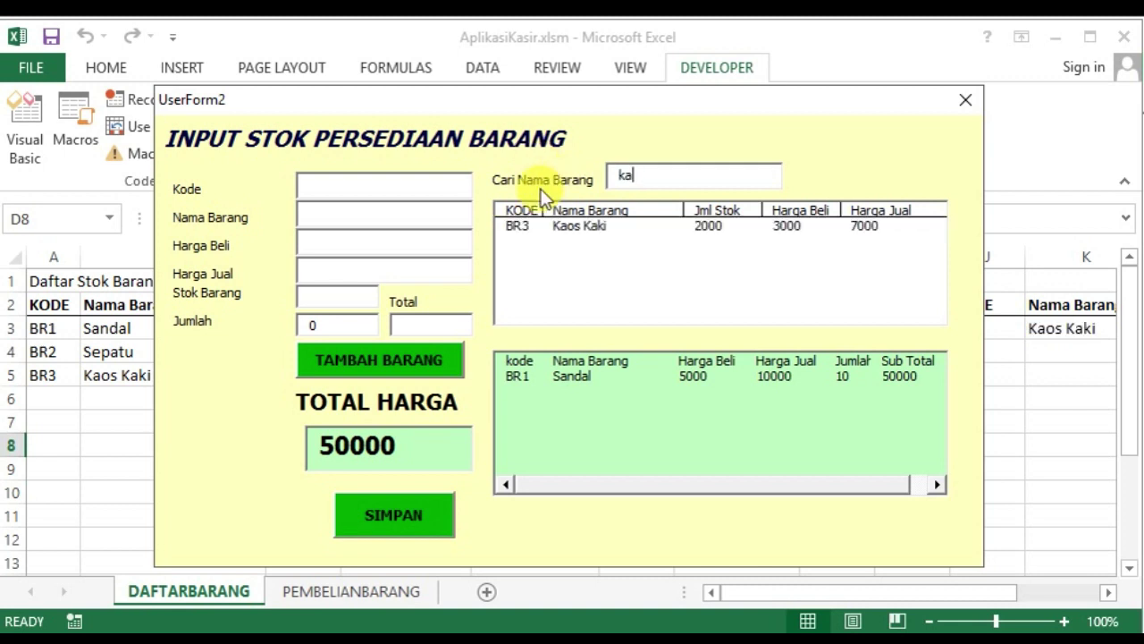
click(546, 226)
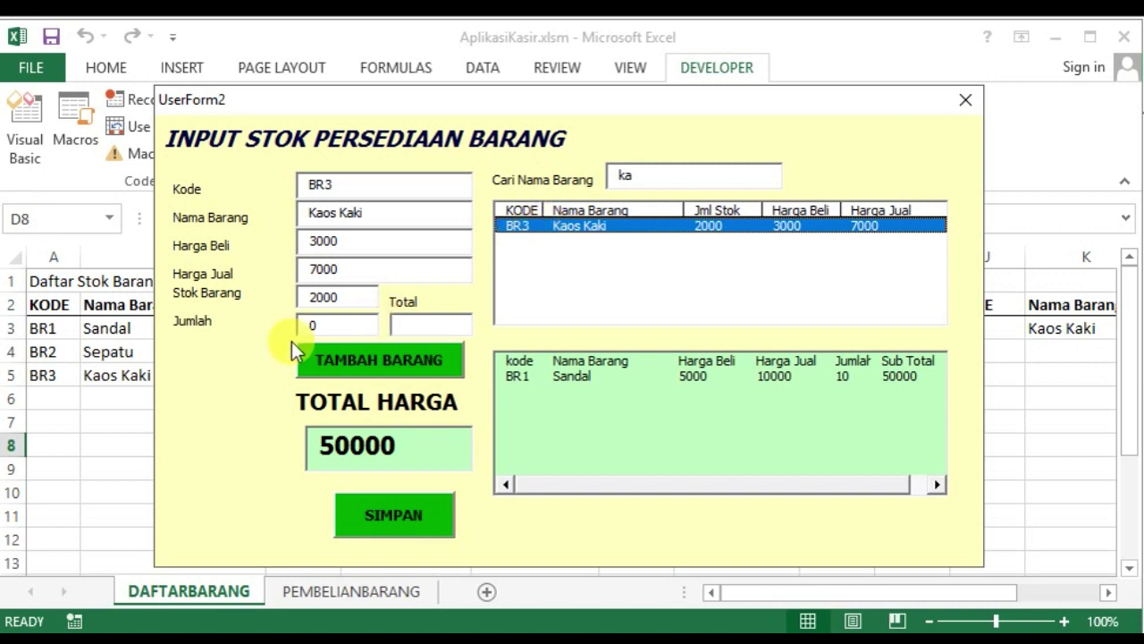
click(329, 329)
drag(329, 331, 231, 337)
text(100)
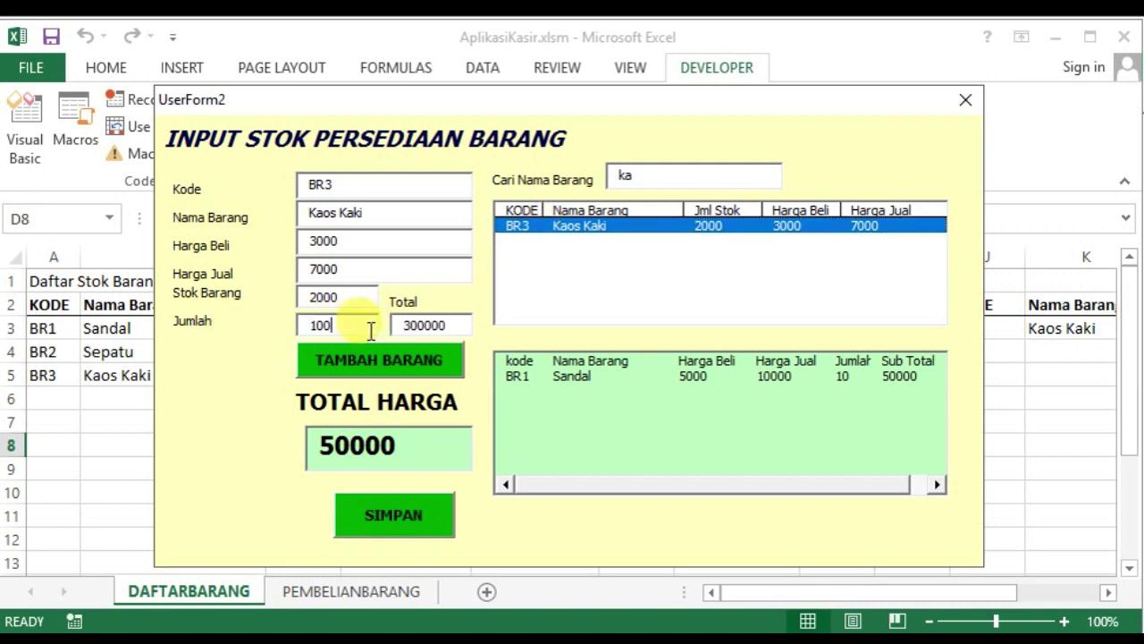
drag(447, 326, 366, 324)
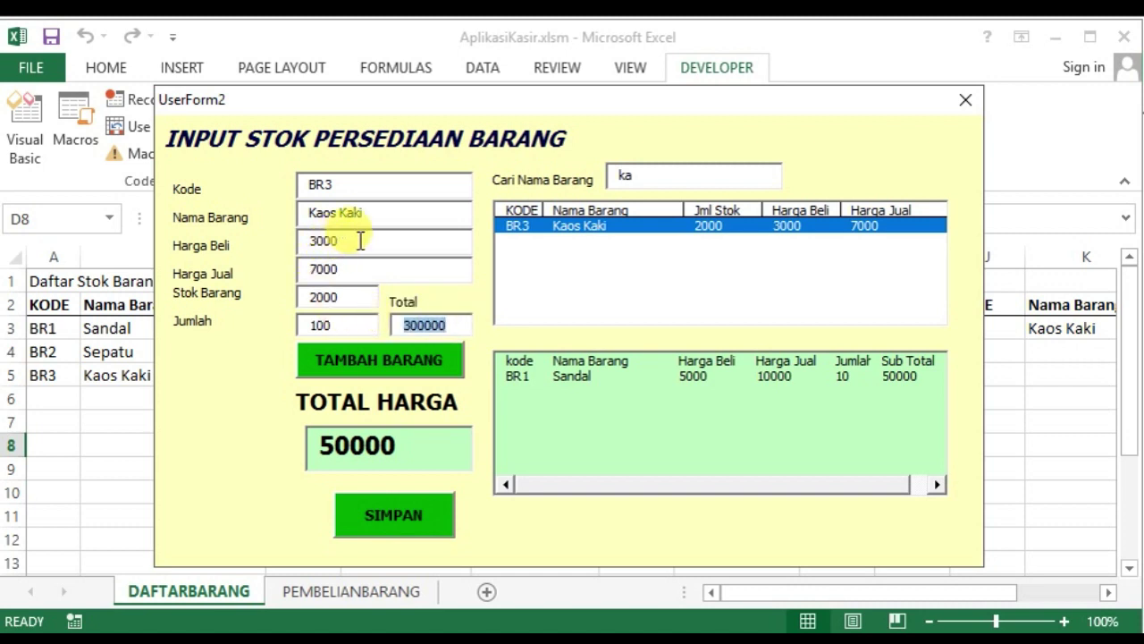
drag(357, 241, 255, 243)
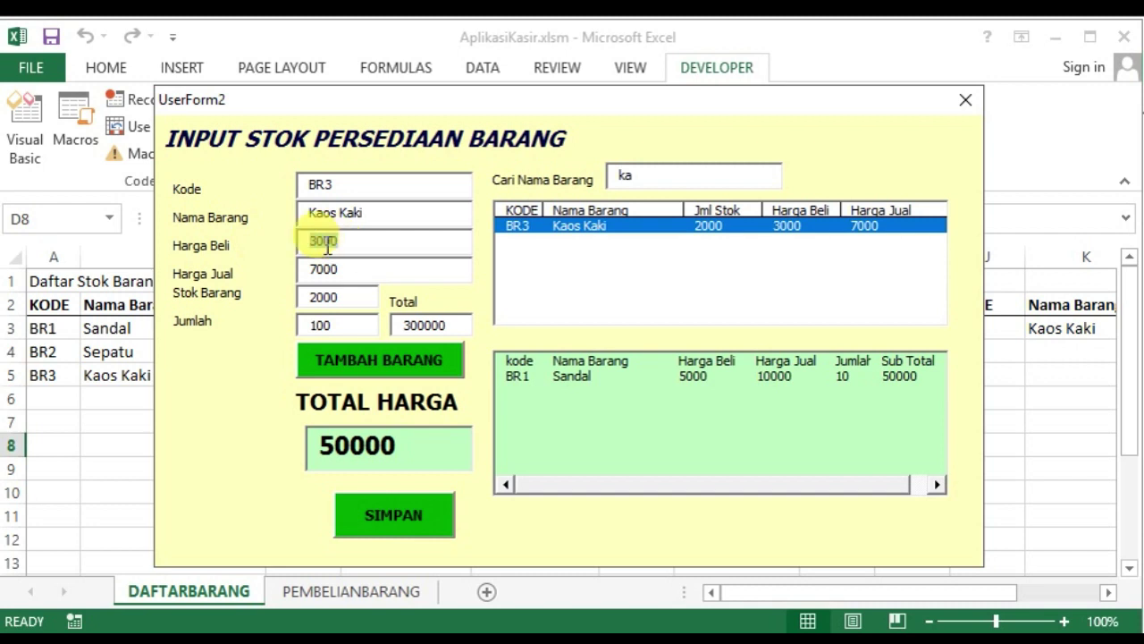
click(324, 241)
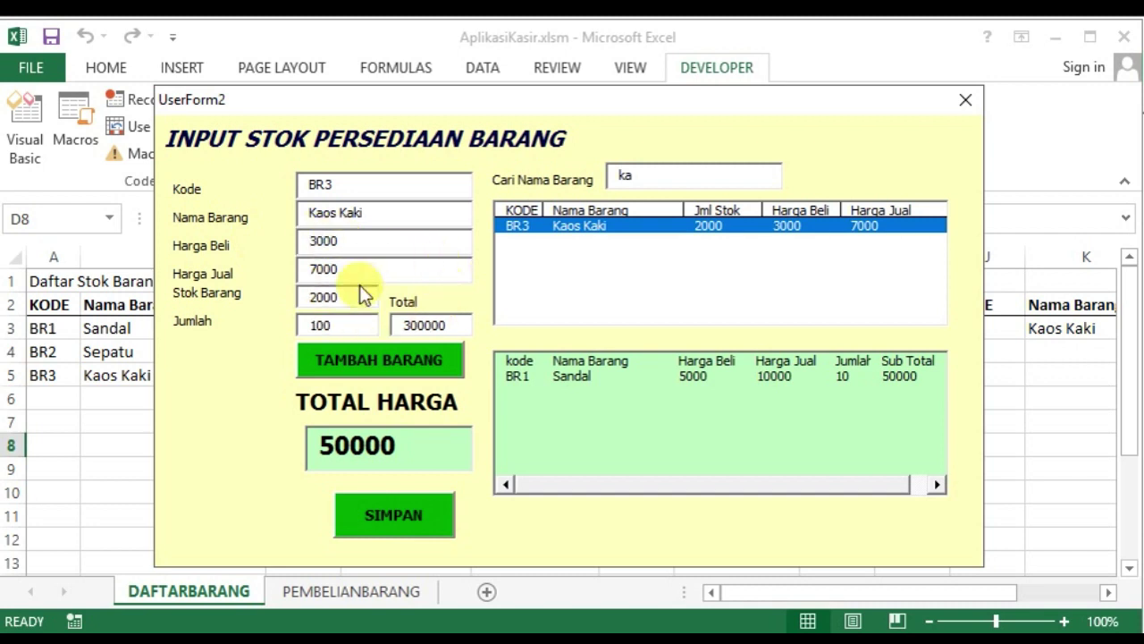
click(402, 356)
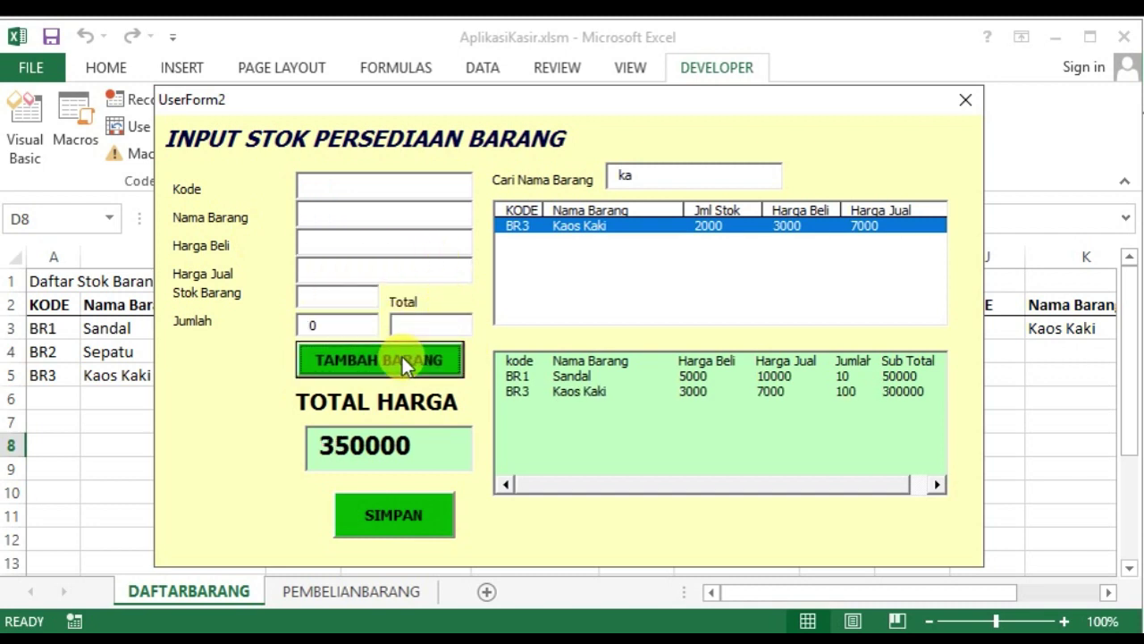
drag(410, 441, 294, 435)
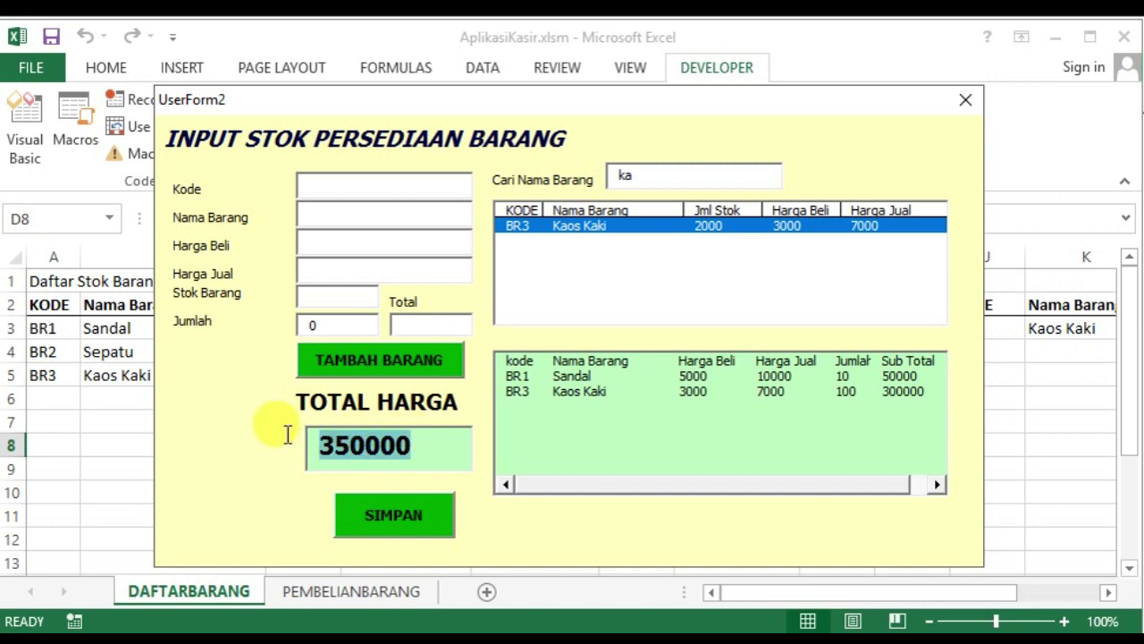